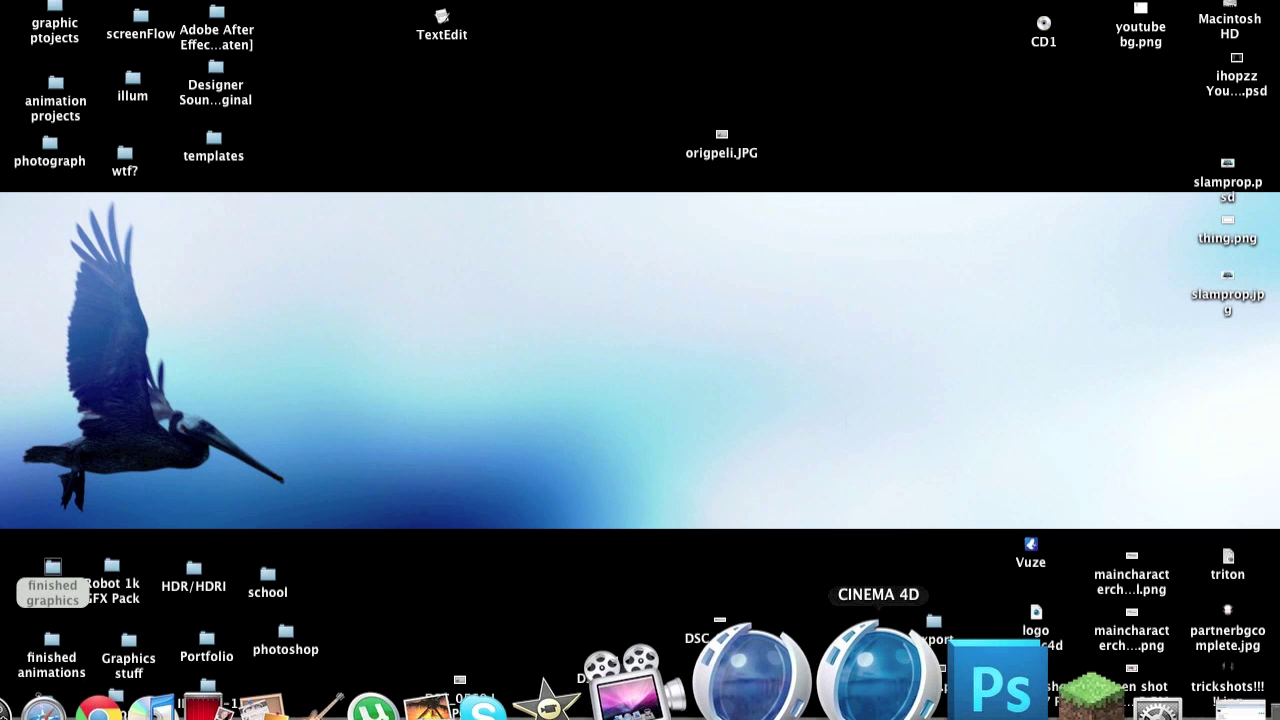
Launch Cinema 4D, add a test cube, orbit around it, and delete it
left_click(878, 672)
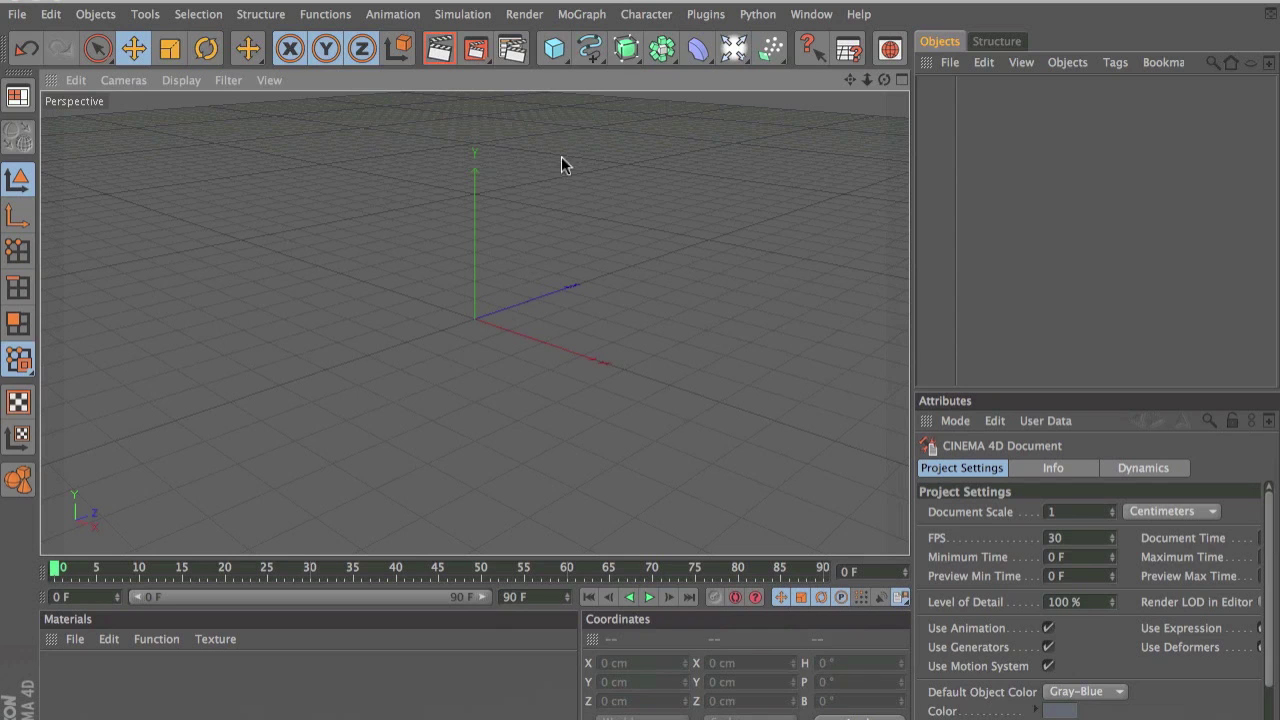
left_click_drag(548, 55, 592, 65)
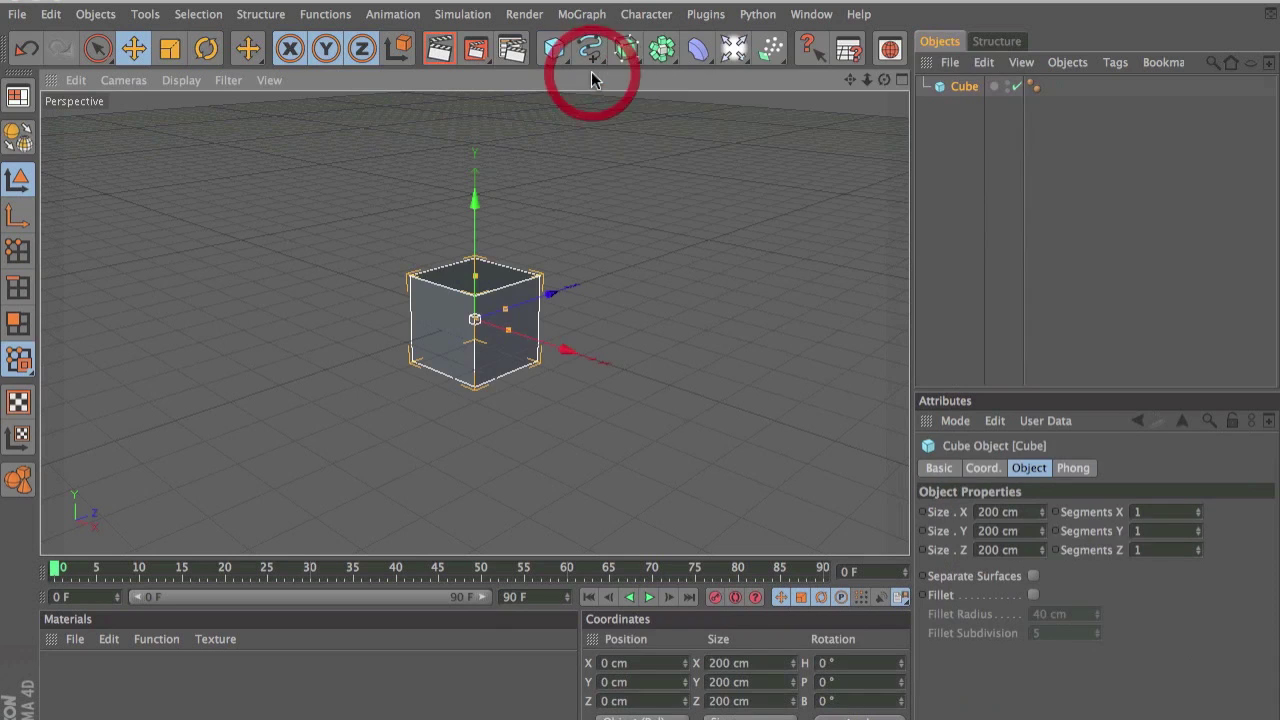
mouse_move(884, 79)
left_mouse_down()
mouse_move(850, 110)
mouse_move(870, 95)
left_mouse_up()
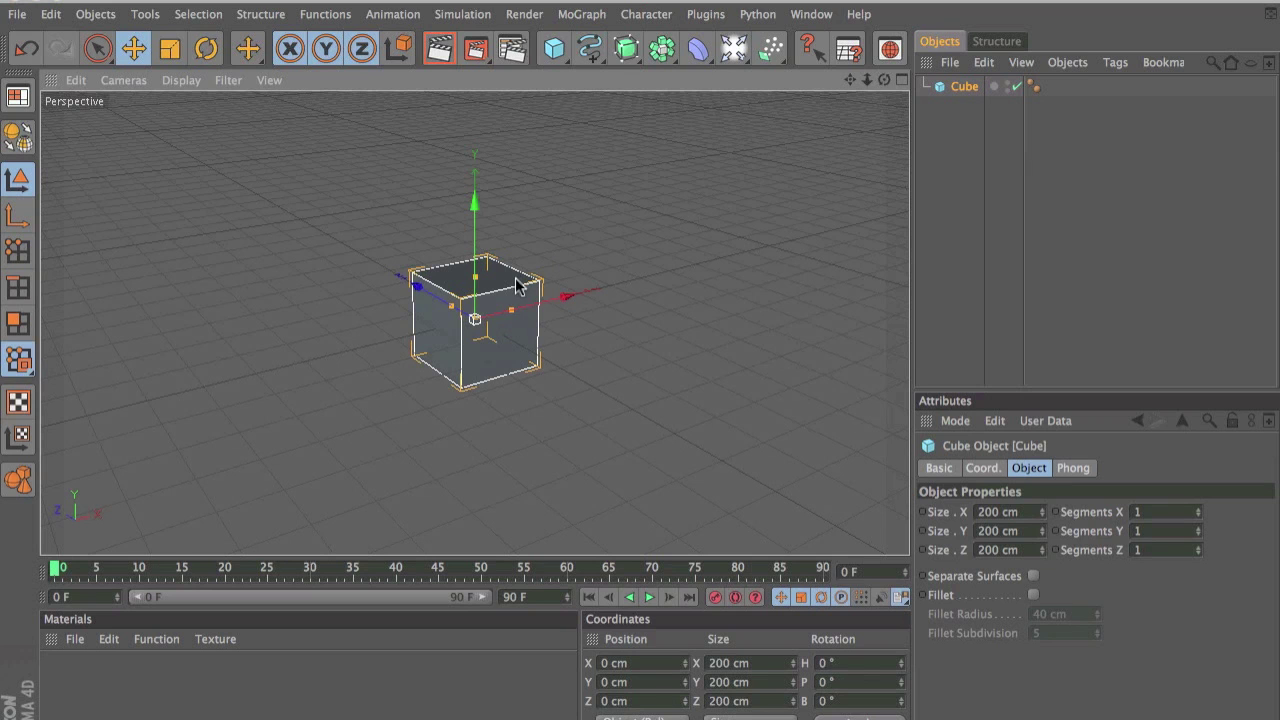
key("Delete")
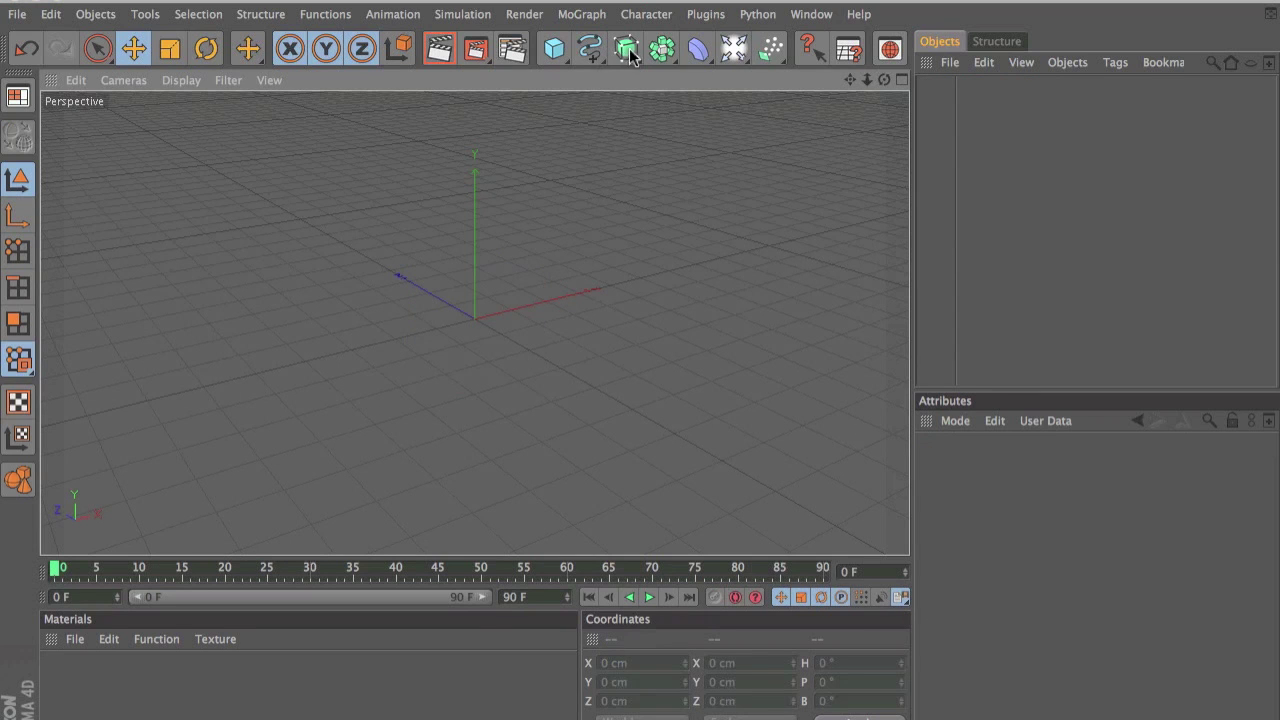
Add a test Circle spline, orbit to view it edge-on, then delete it
mouse_move(589, 48)
left_mouse_down()
mouse_move(645, 128)
mouse_move(740, 146)
left_mouse_up()
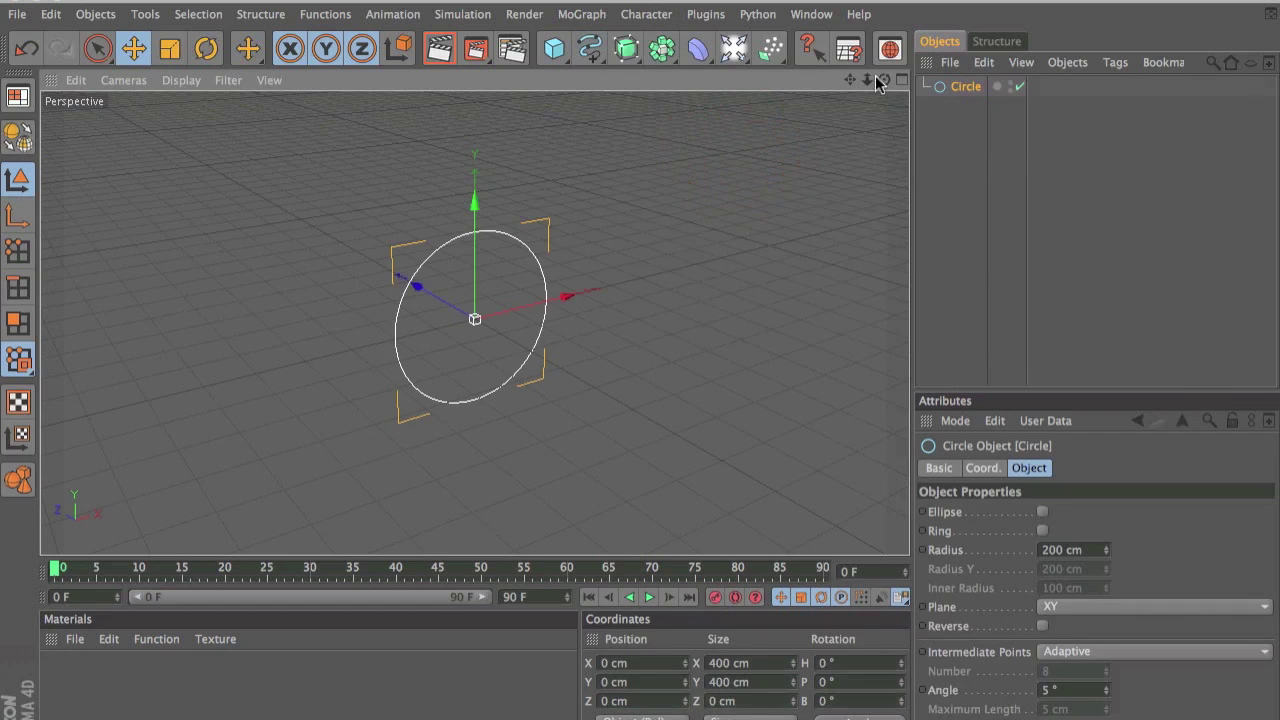
mouse_move(884, 80)
left_mouse_down()
mouse_move(960, 82)
mouse_move(900, 120)
mouse_move(884, 86)
left_mouse_up()
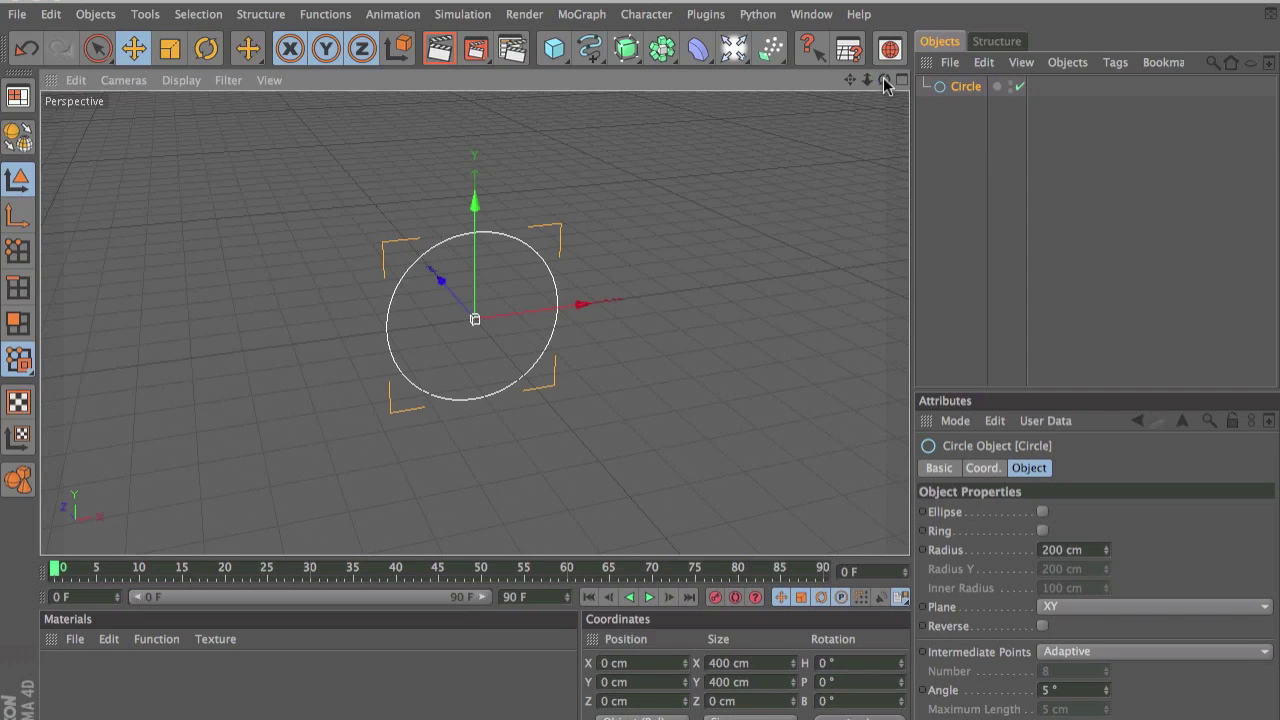
mouse_move(884, 86)
left_mouse_down()
mouse_move(884, 100)
mouse_move(884, 86)
left_mouse_up()
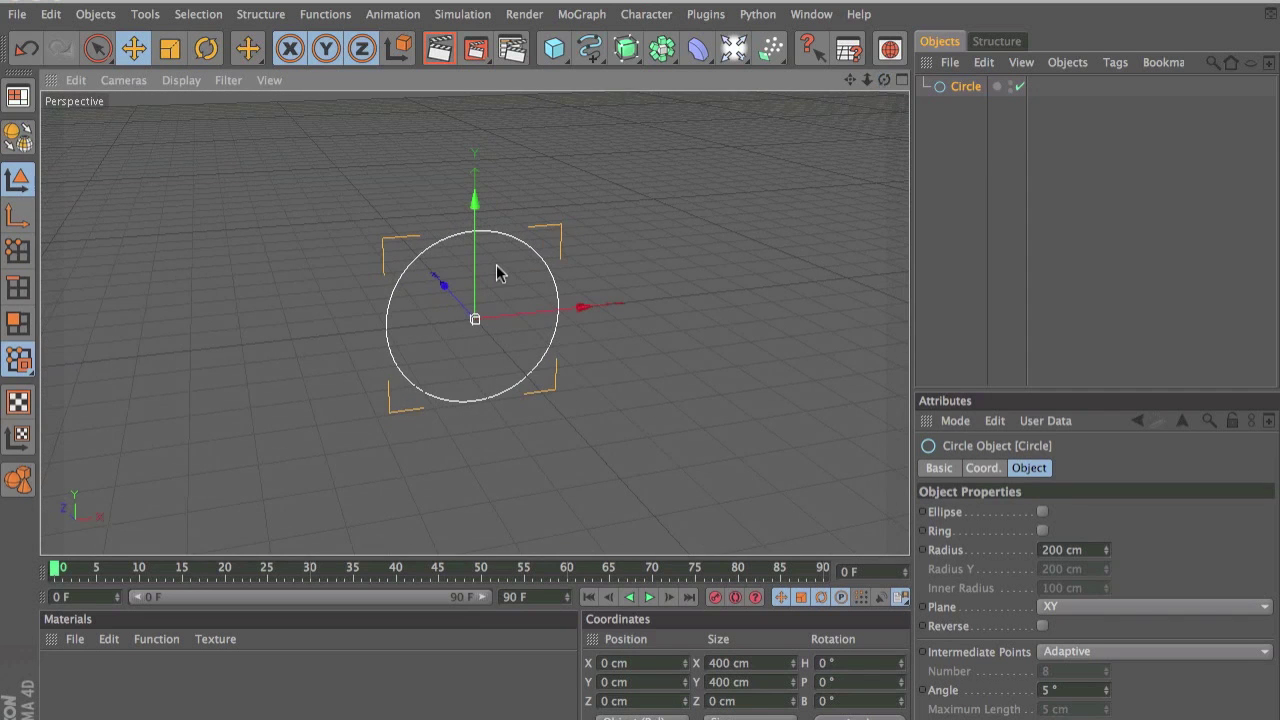
key("Delete")
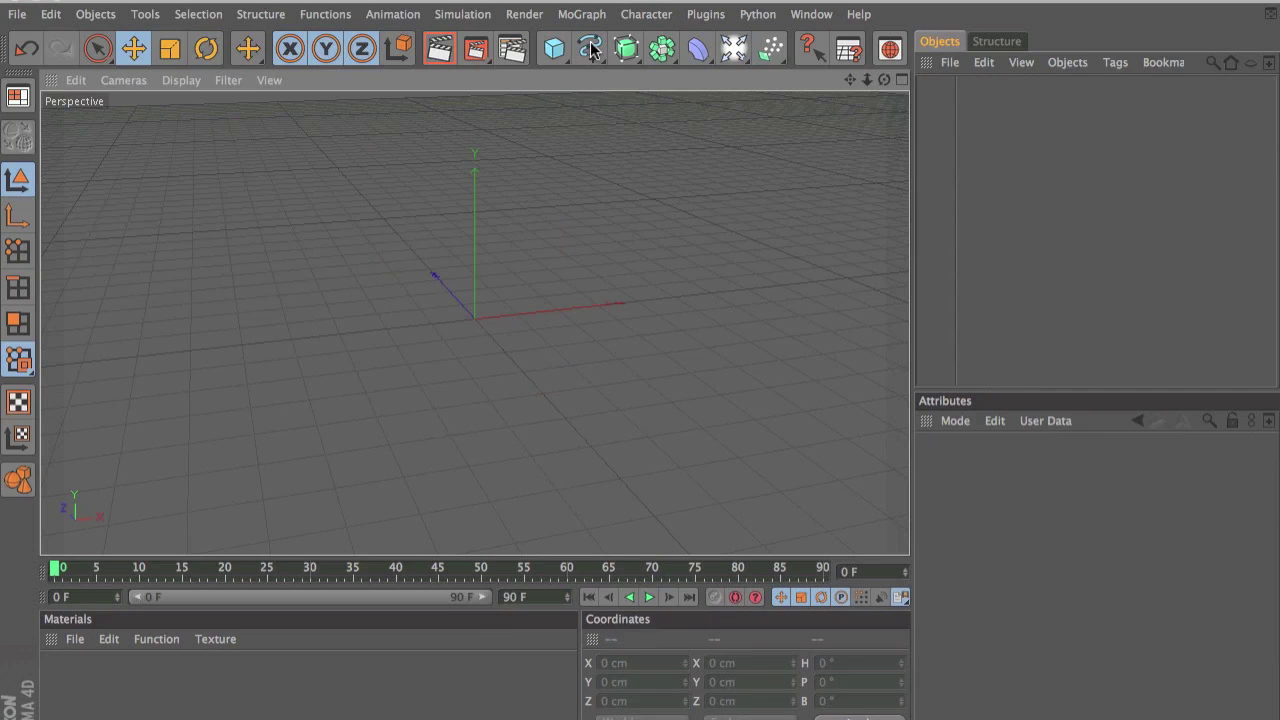
Create a Text spline and orbit so the text faces the camera
left_click(591, 49)
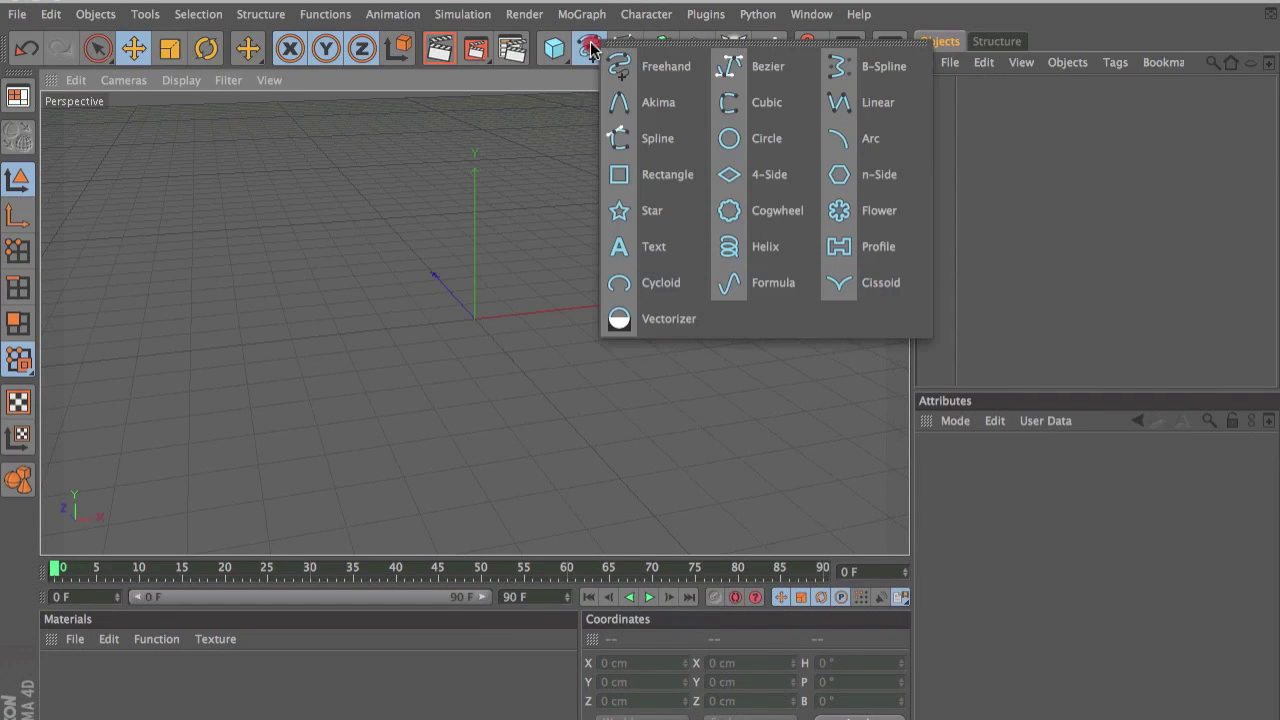
left_click(669, 176)
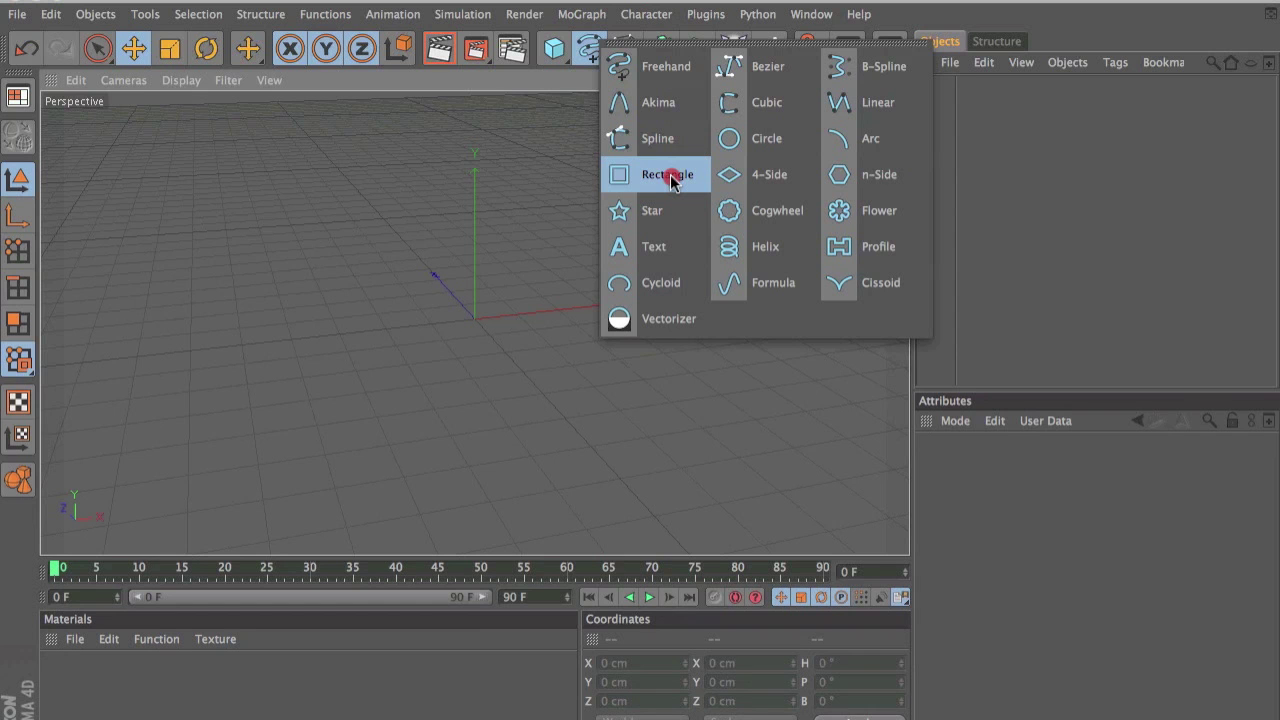
left_click_drag(669, 178, 671, 246)
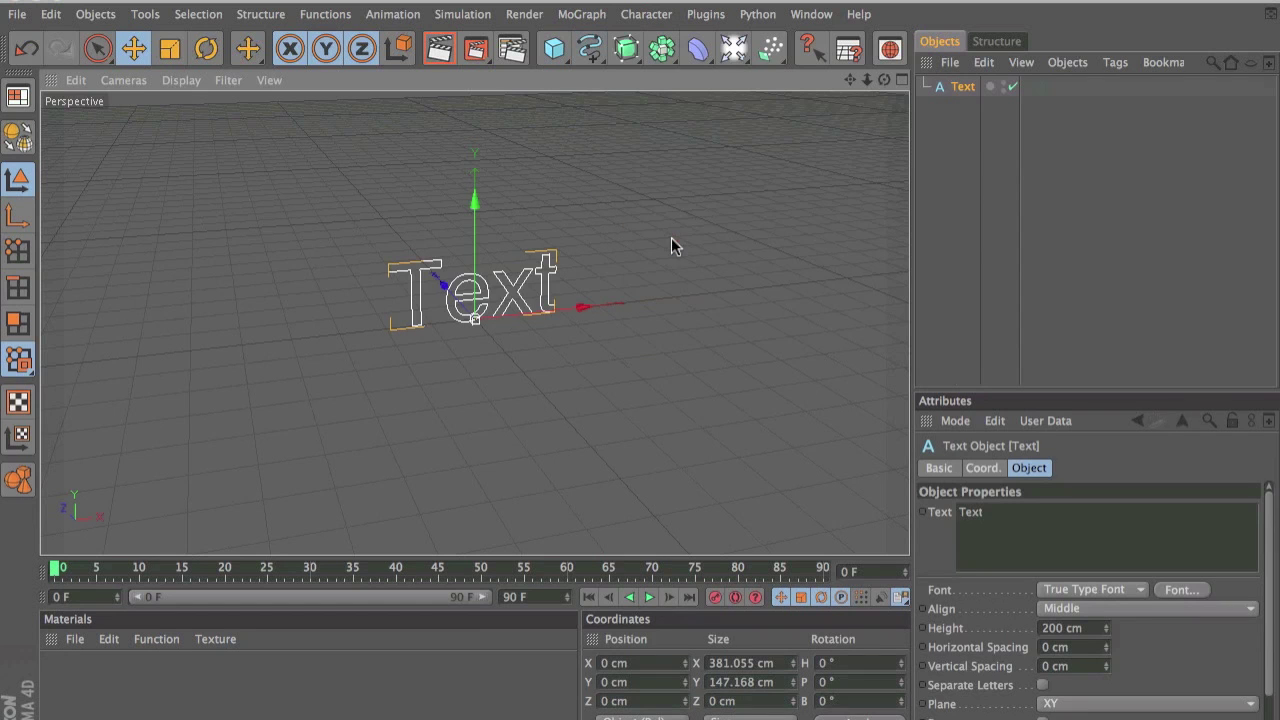
left_click_drag(884, 79, 760, 84)
left_click_drag(884, 79, 960, 80)
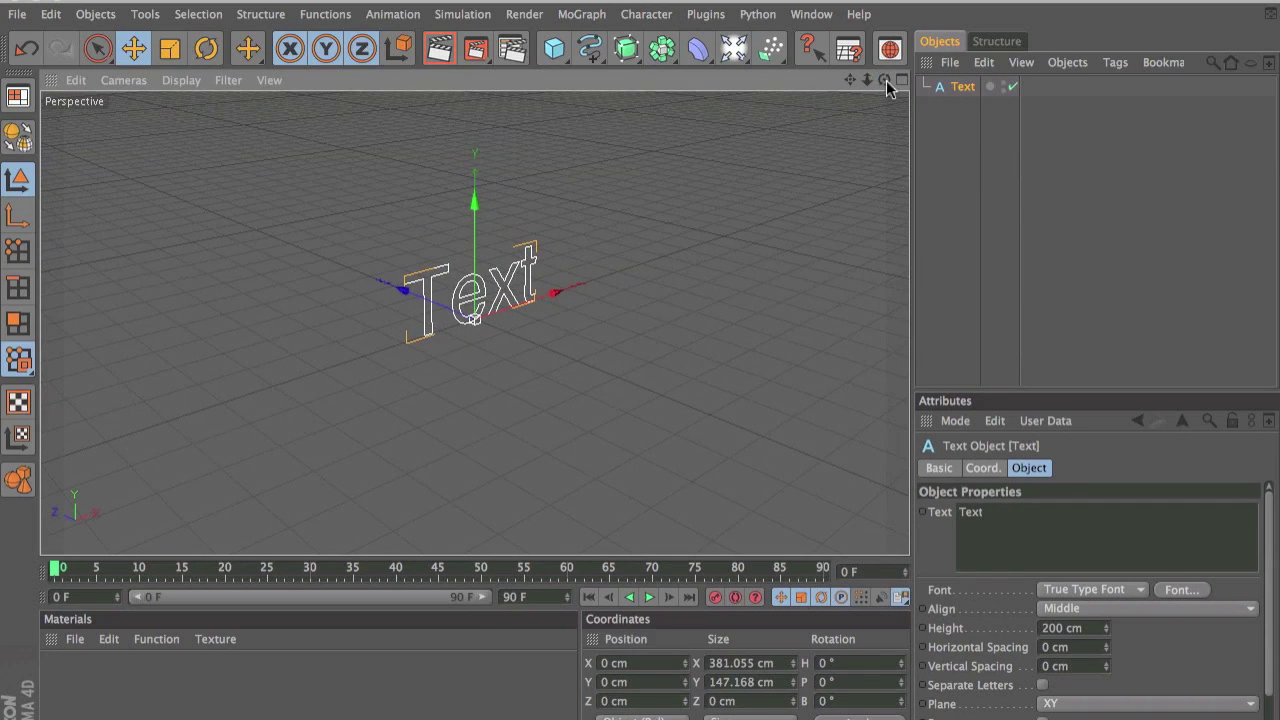
Add two Extrude NURBS generators from the NURBS list
left_click(659, 52)
left_click(626, 48)
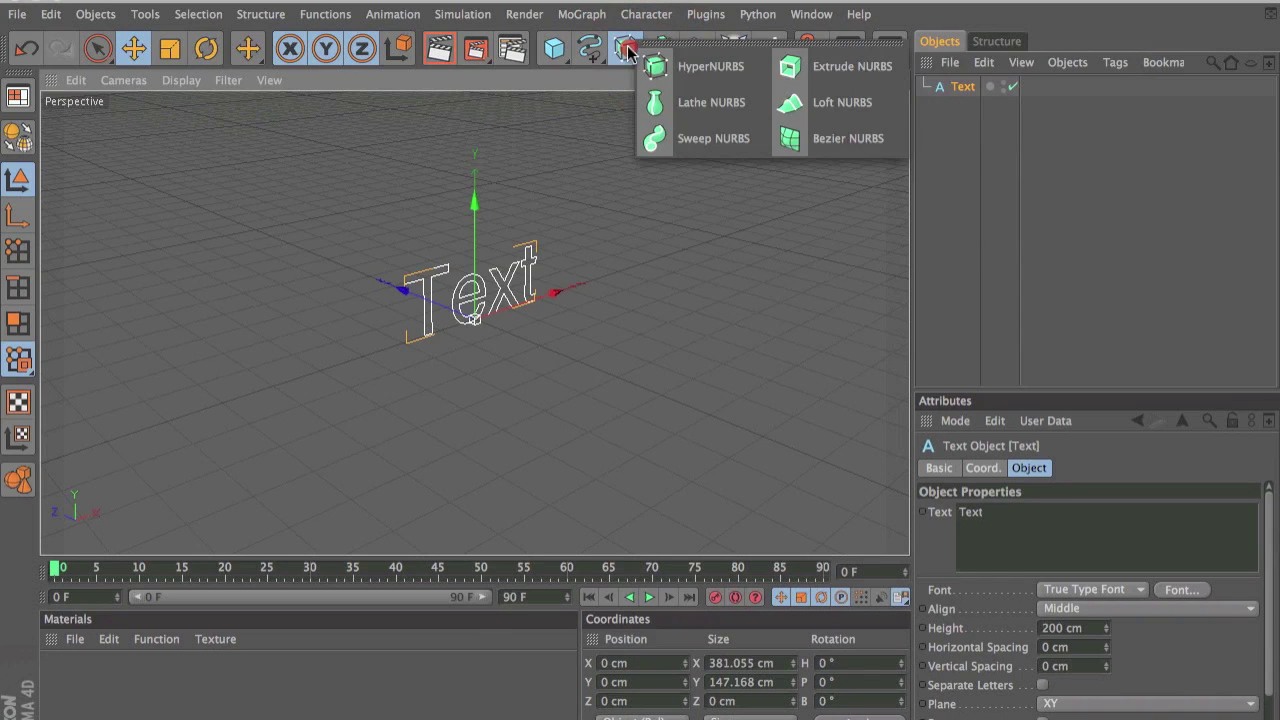
left_click(801, 72)
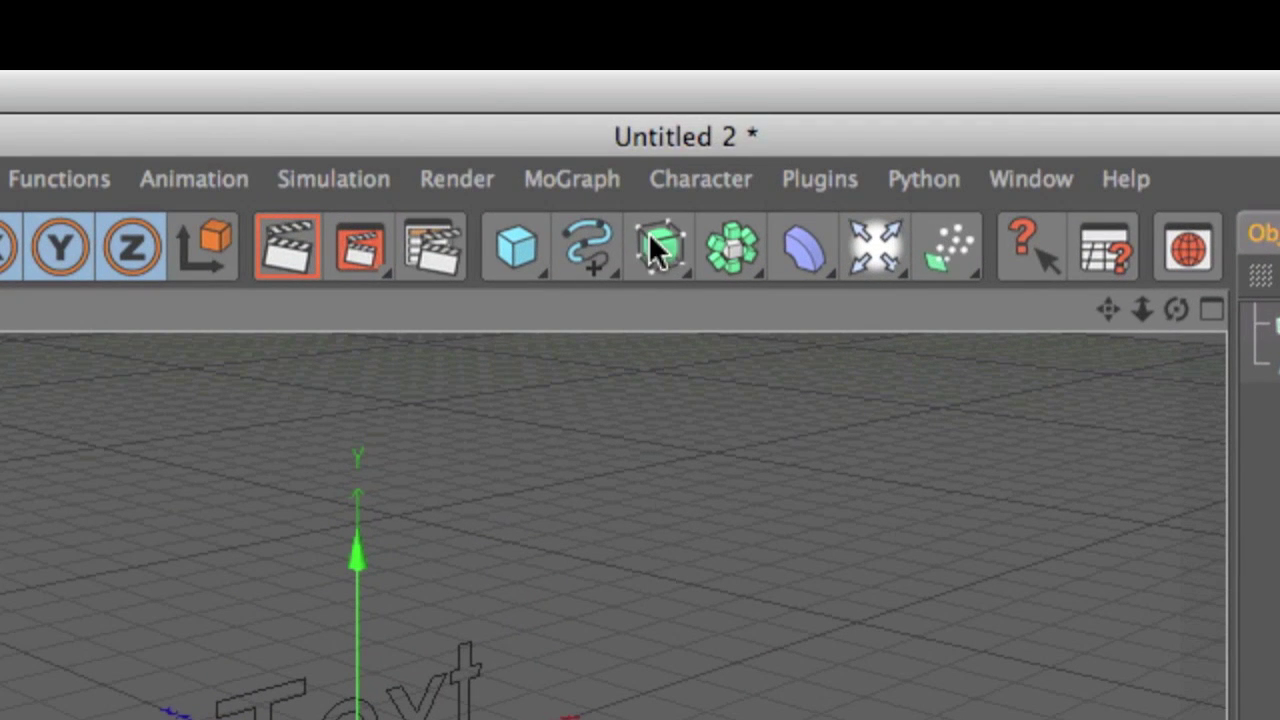
left_click(652, 248)
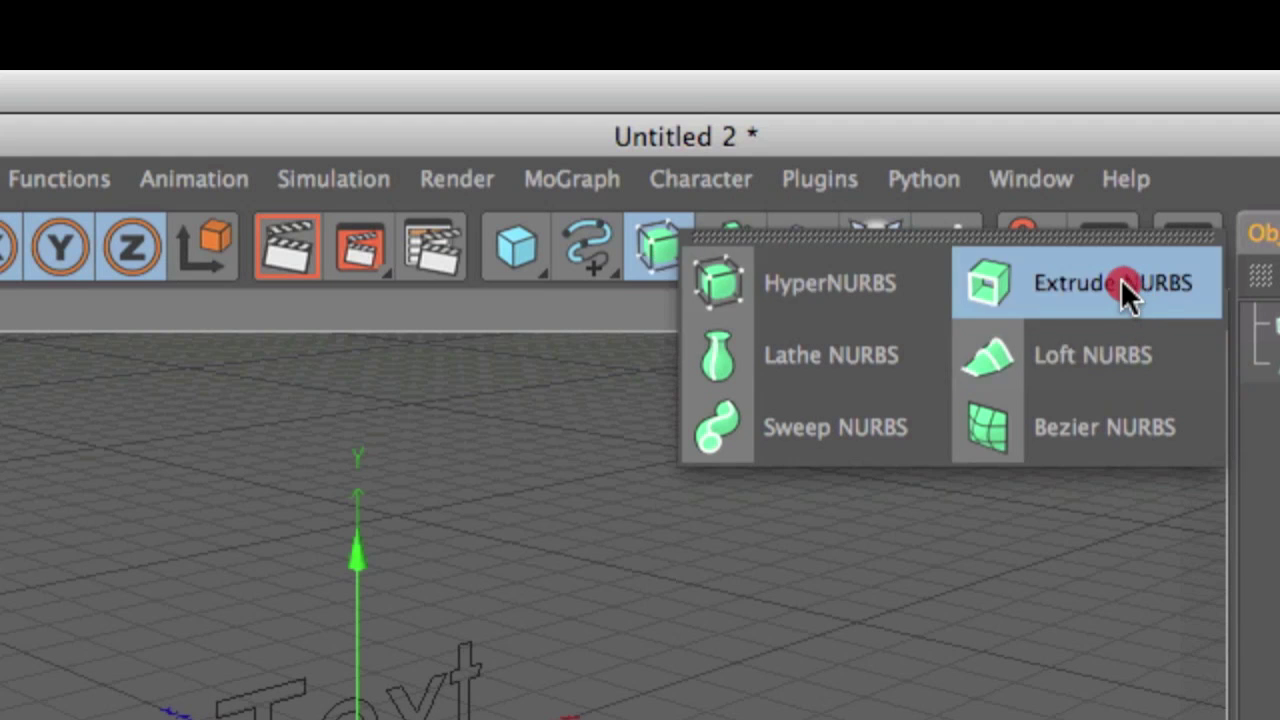
left_click_drag(650, 248, 1123, 286)
Delete the extra Extrude NURBS.1 and nest Text under Extrude NURBS
key("Delete")
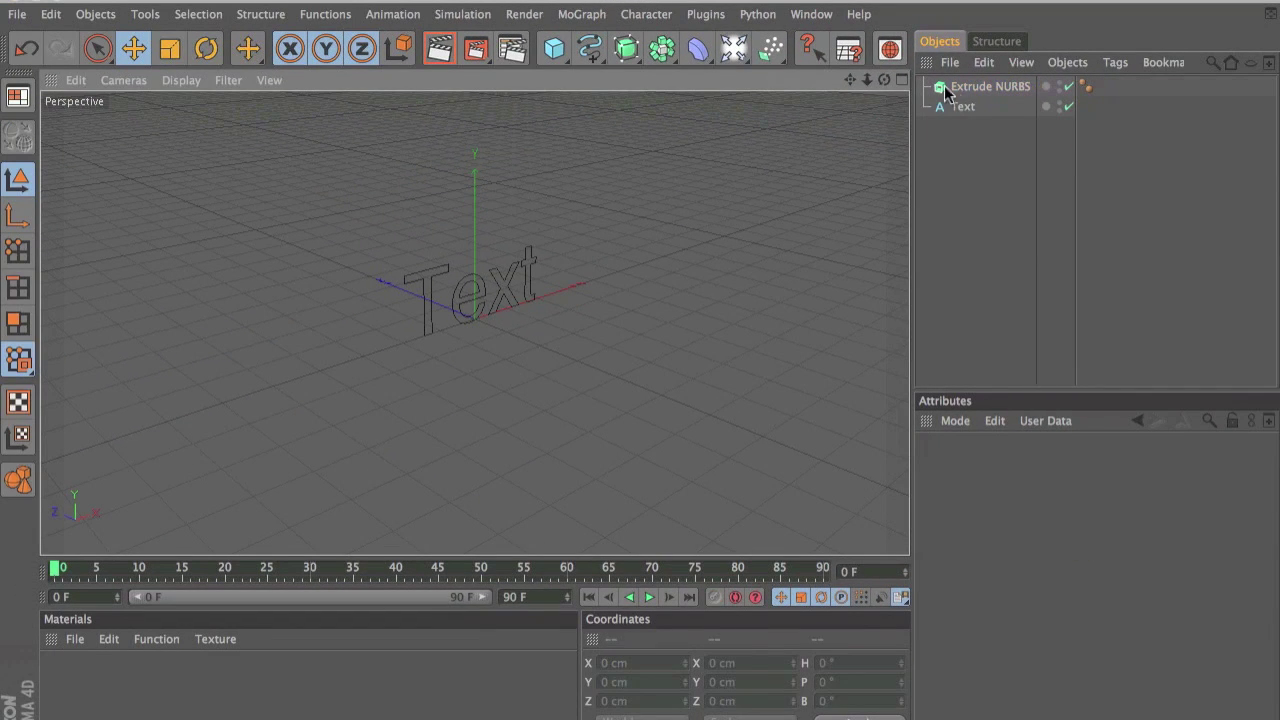
left_click(960, 88)
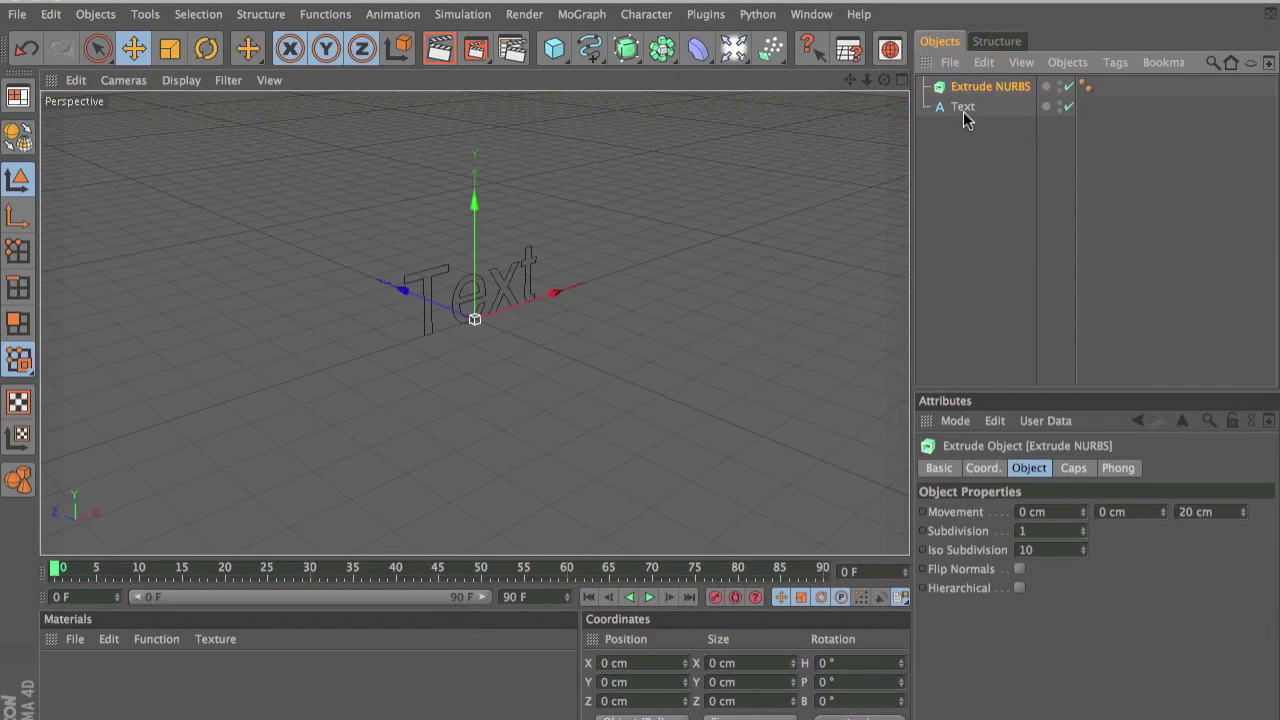
left_click(964, 110)
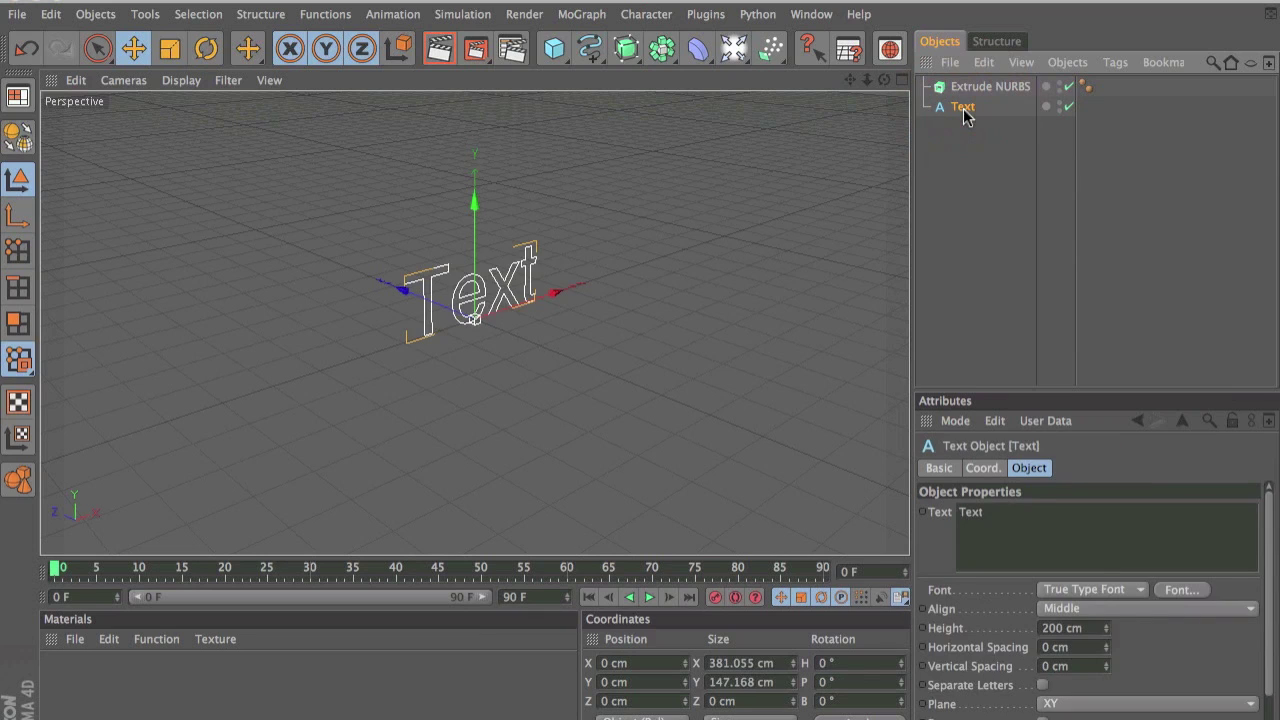
left_click_drag(964, 113, 968, 92)
left_click_drag(968, 92, 968, 92)
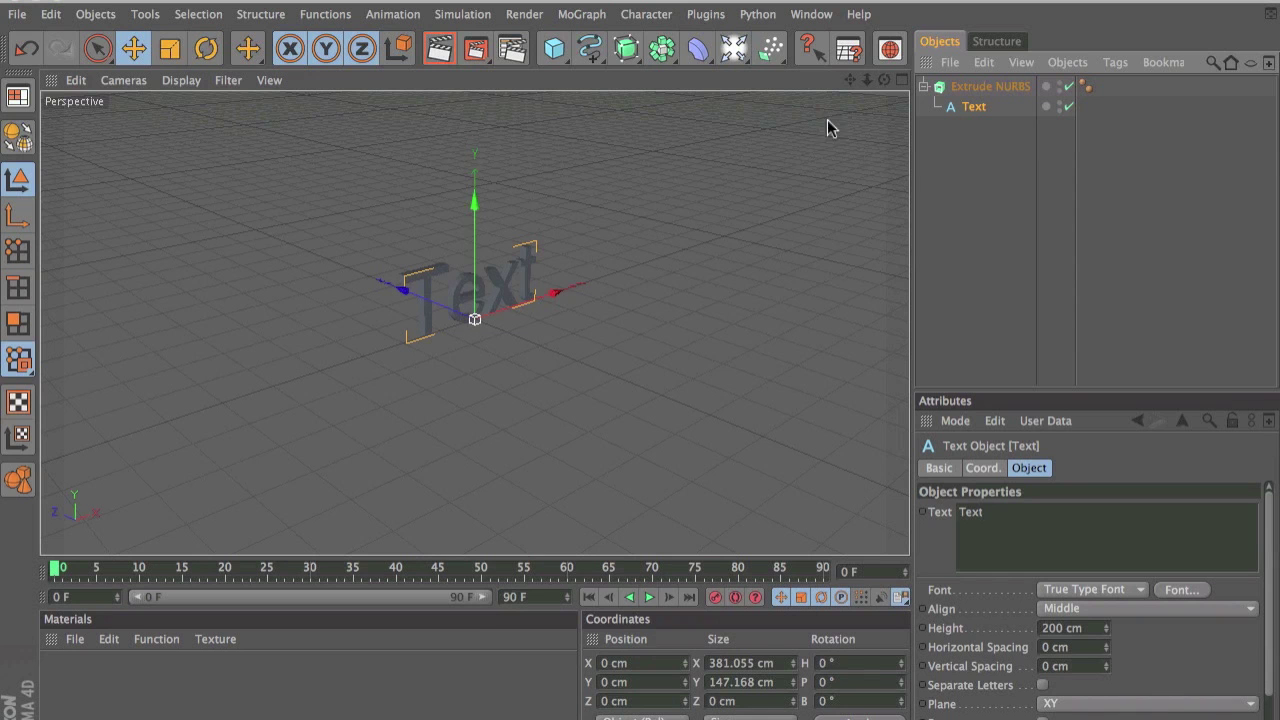
Zoom and orbit around the extruded text, then select Extrude NURBS
mouse_move(867, 80)
left_mouse_down()
mouse_move(900, 80)
mouse_move(902, 131)
left_mouse_up()
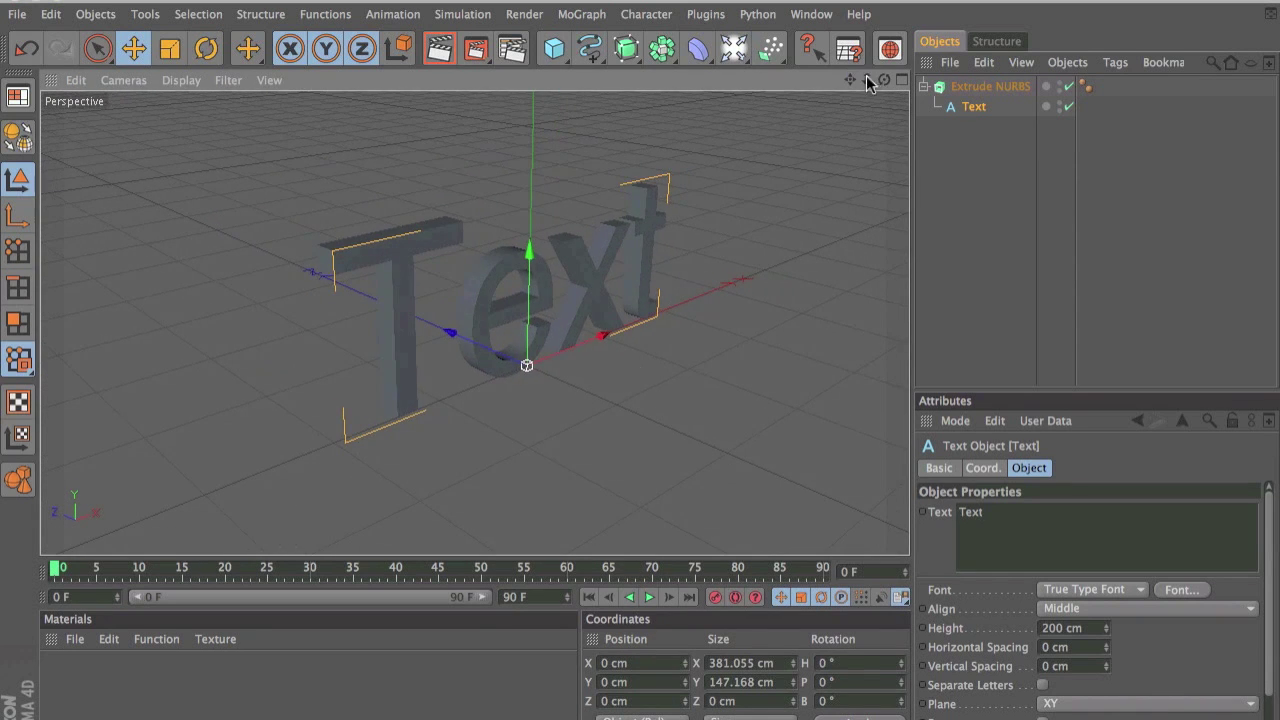
mouse_move(884, 80)
left_mouse_down()
mouse_move(860, 82)
mouse_move(960, 82)
mouse_move(884, 84)
left_mouse_up()
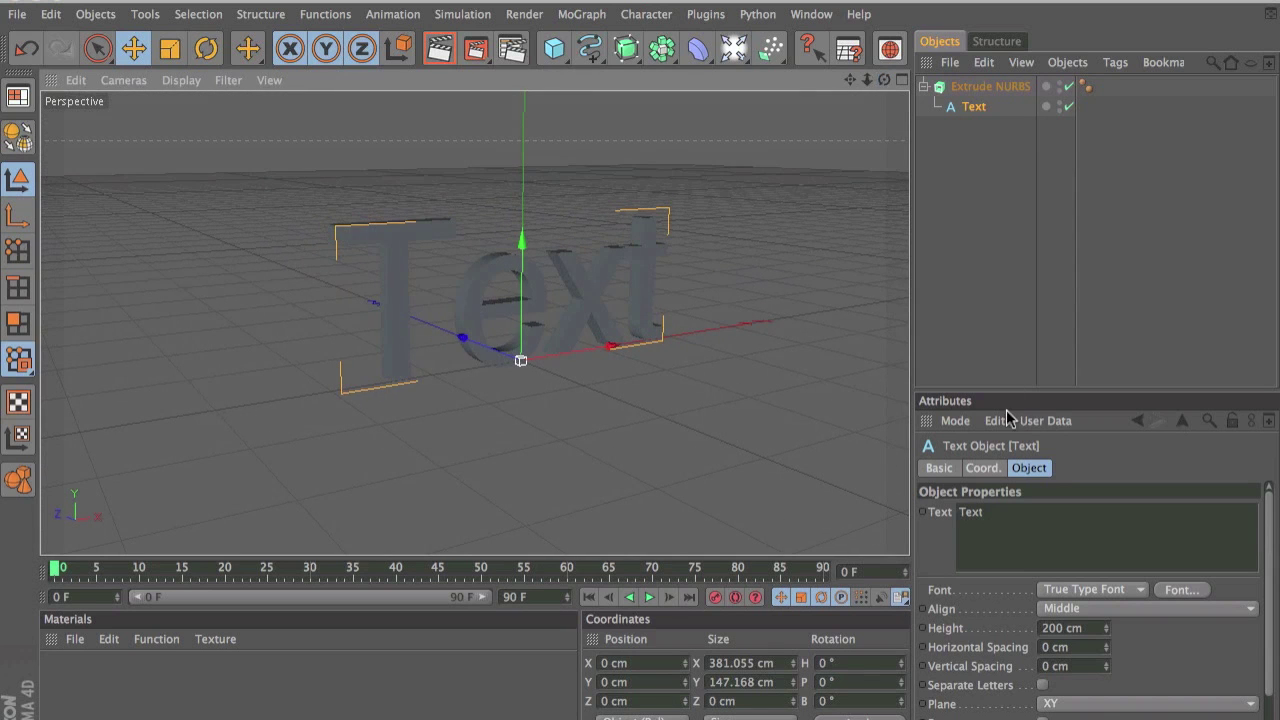
left_click(990, 88)
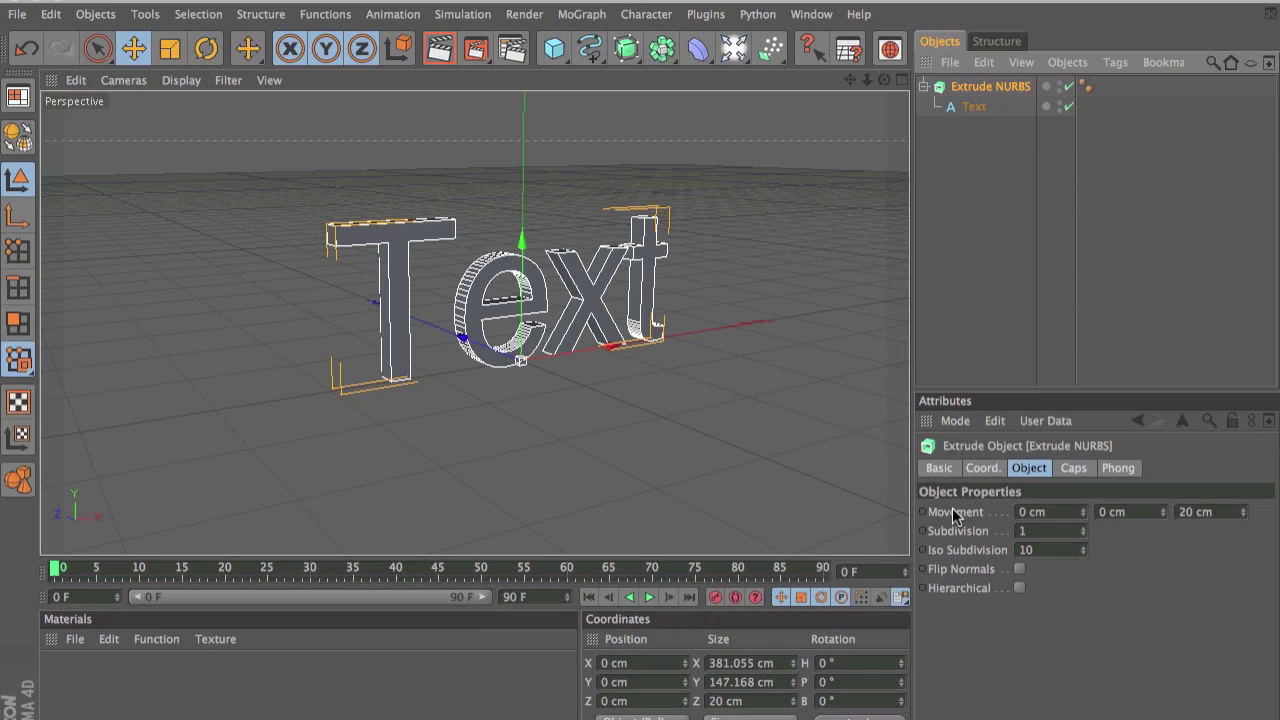
Raise the extrusion Movement Z to 147 cm and render a preview of the lettering
left_click_drag(1243, 511, 1246, 514)
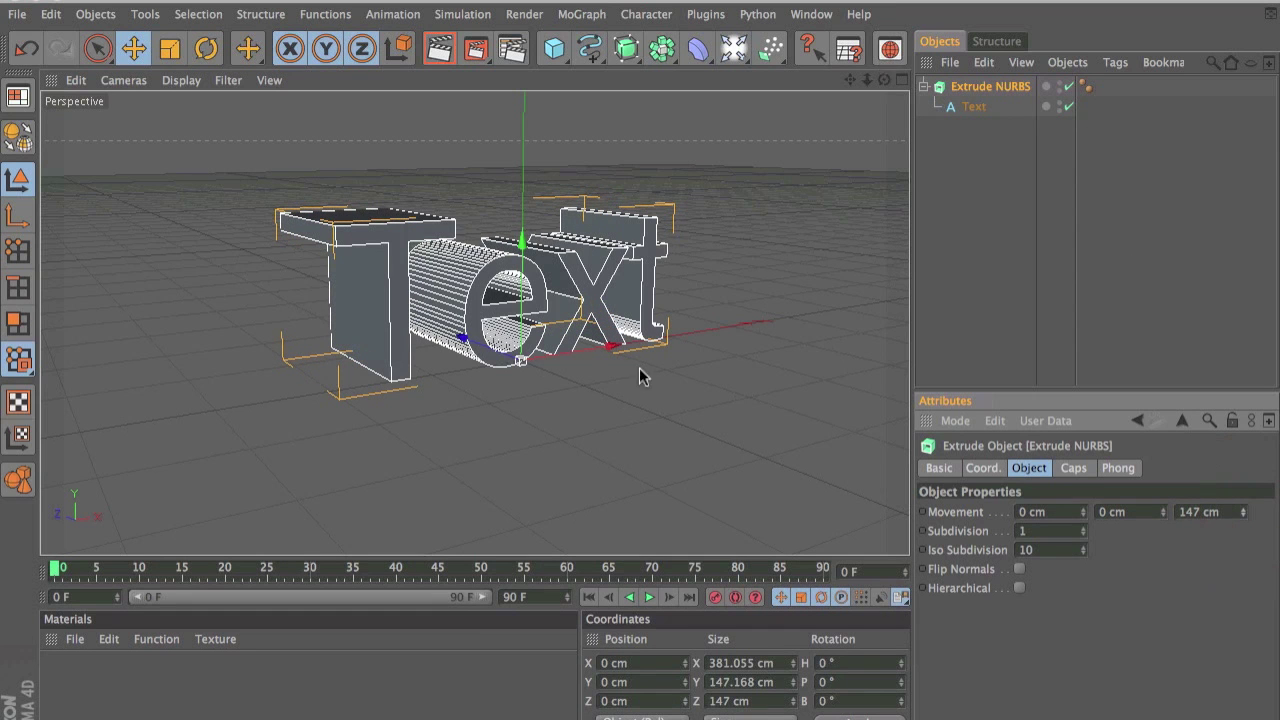
mouse_move(884, 79)
left_mouse_down()
mouse_move(830, 82)
mouse_move(884, 79)
left_mouse_up()
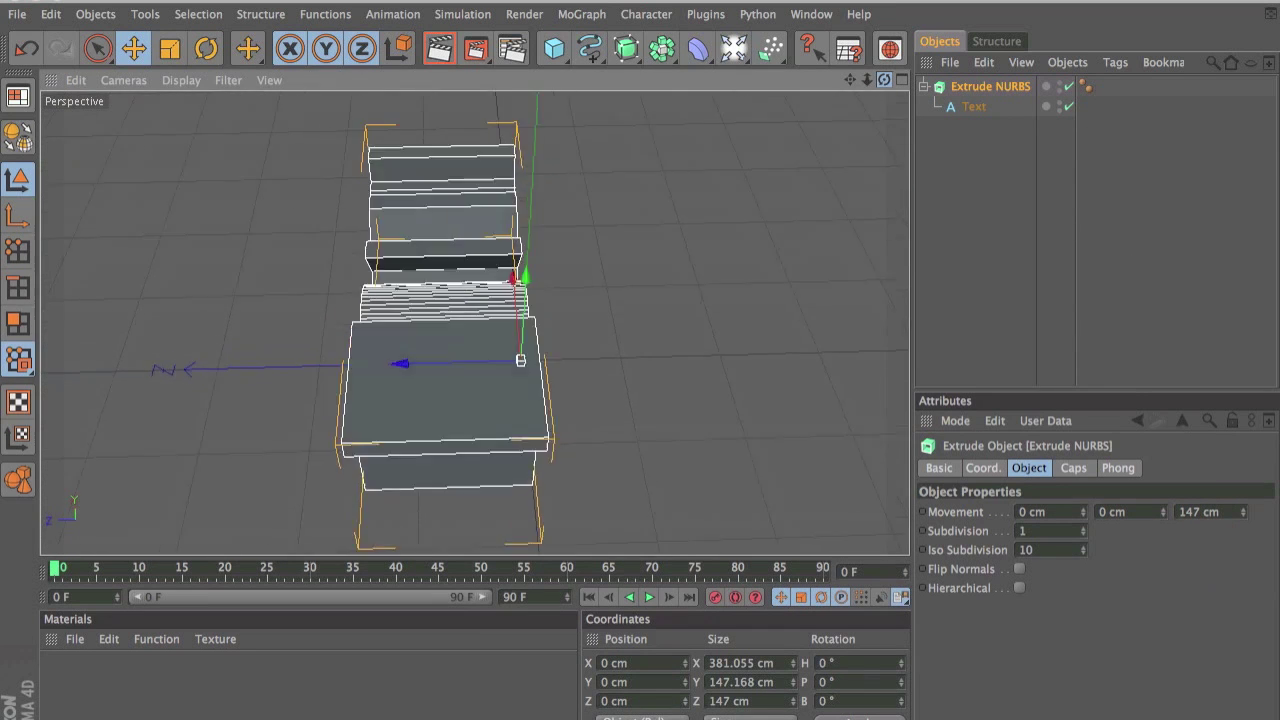
left_click_drag(884, 79, 884, 79)
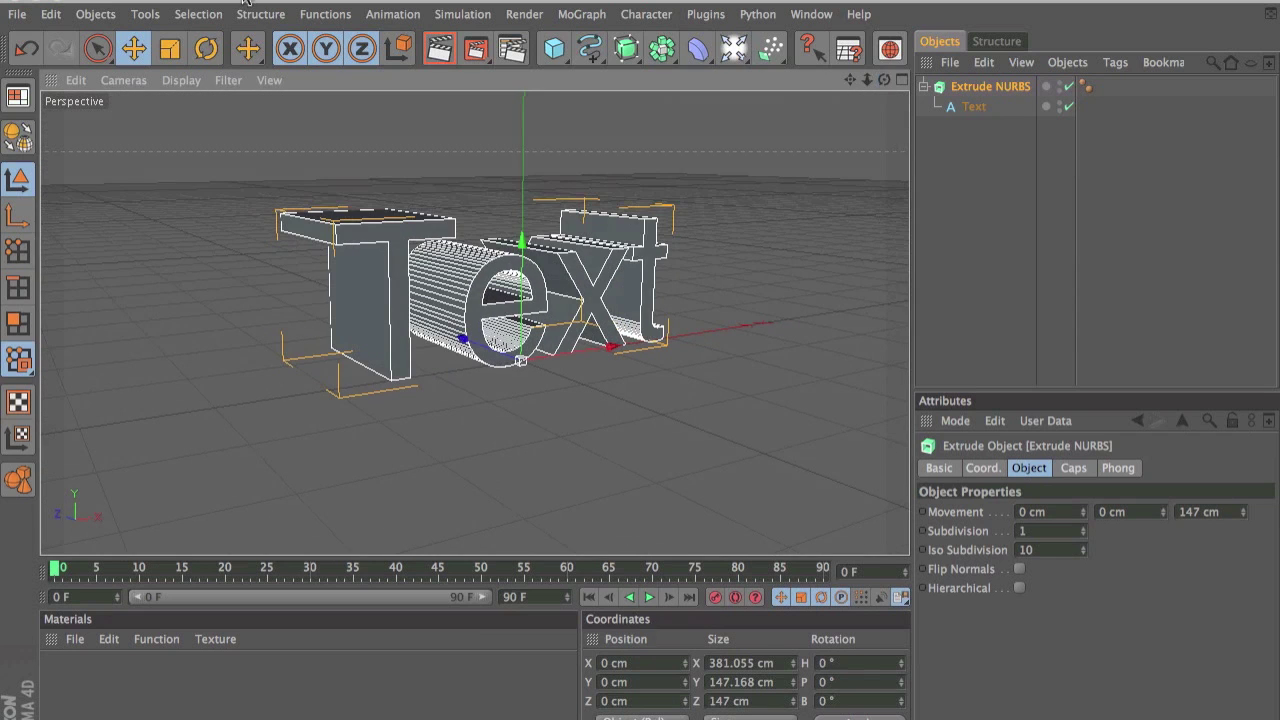
left_click(439, 49)
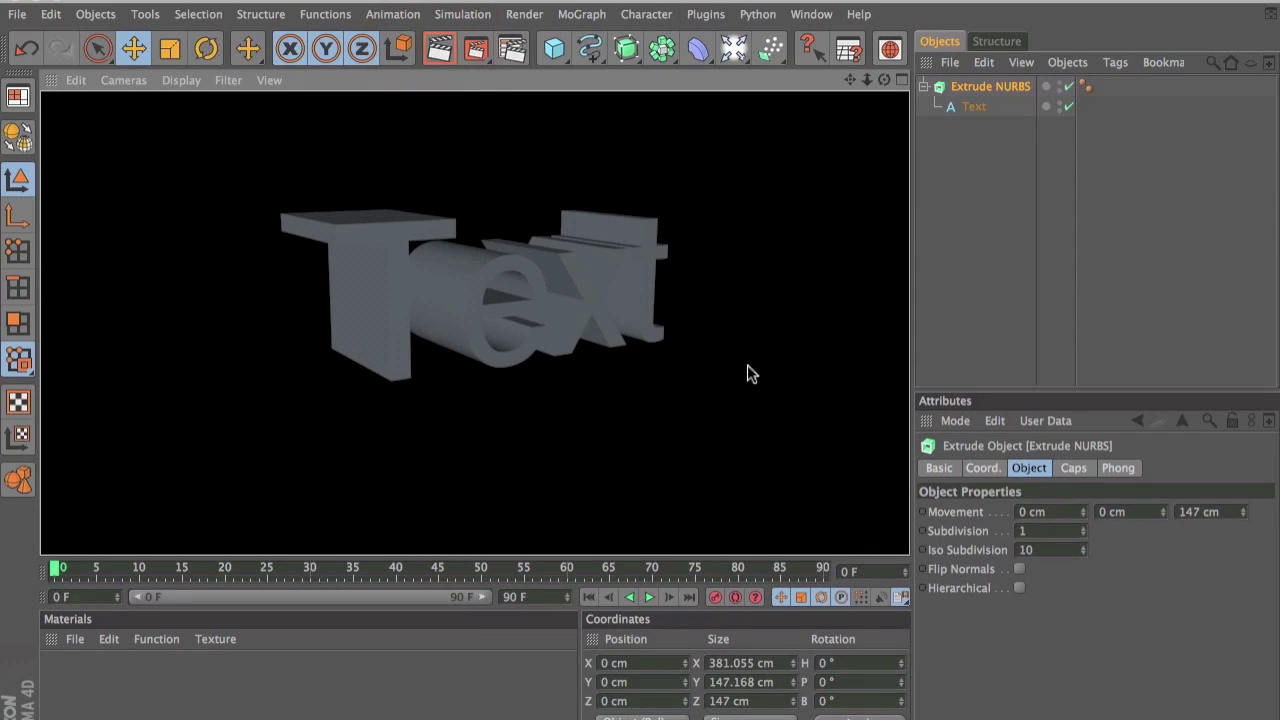
Leave the render and test deeper Y extrusions of 53 cm and 84 cm
left_click(992, 621)
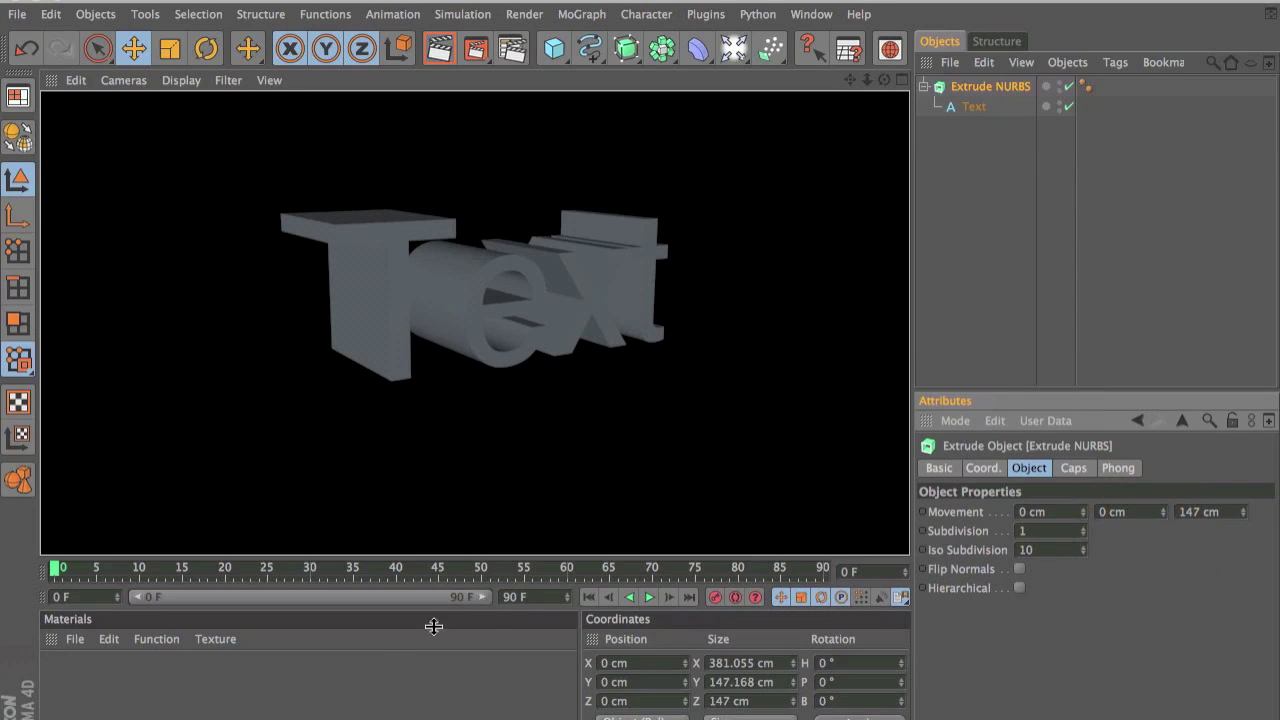
left_click(395, 675)
left_click(972, 89)
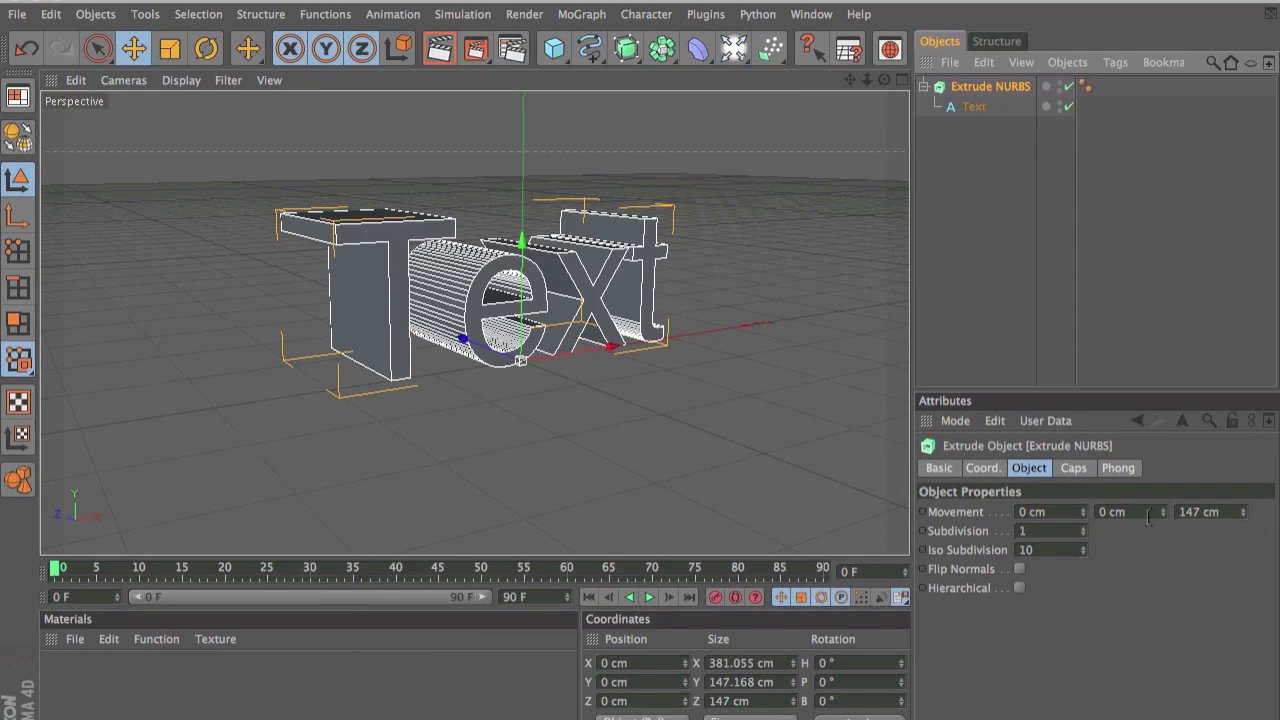
left_click_drag(1162, 511, 1162, 490)
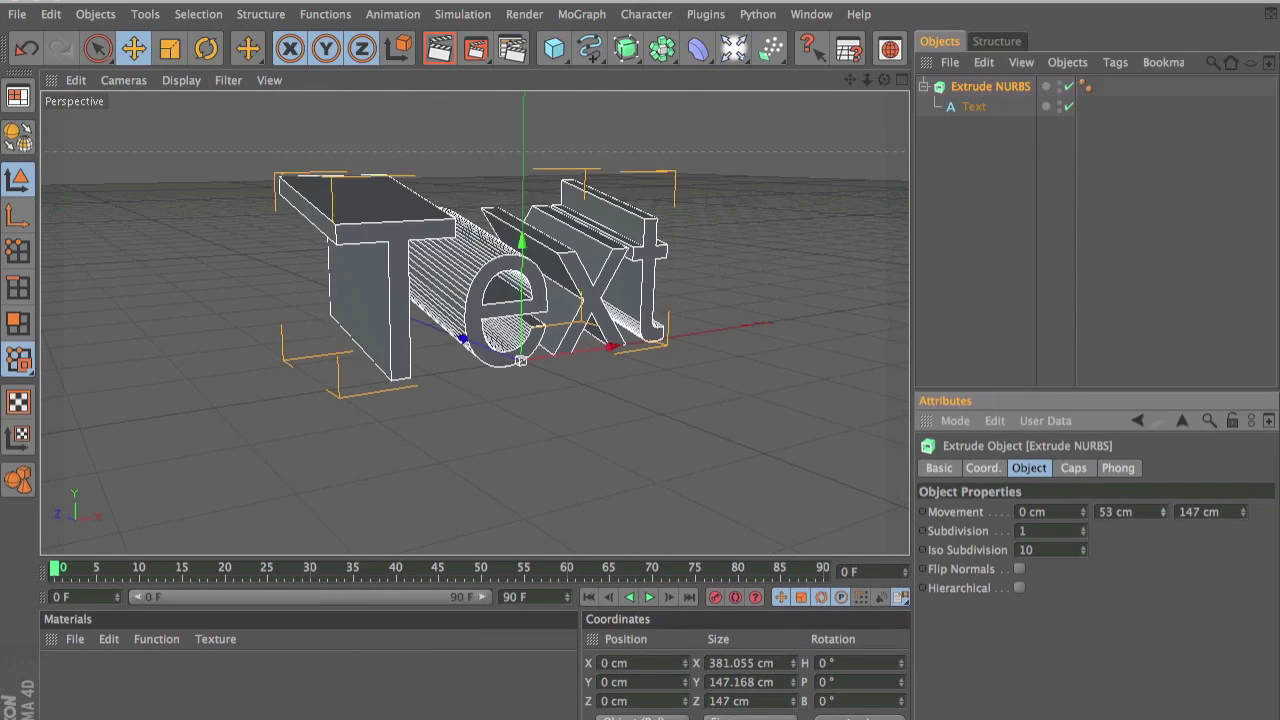
left_click_drag(1162, 511, 1162, 500)
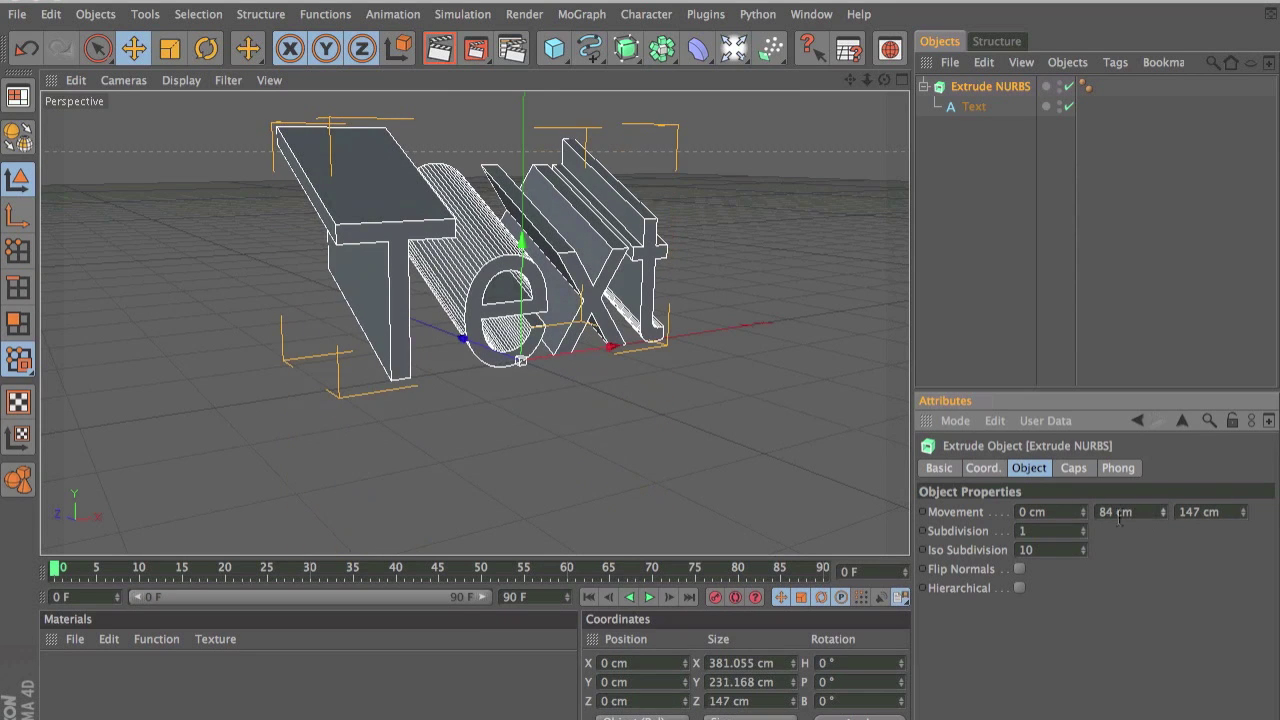
Undo a sideways X stretch, reset Movement Y to 0 cm, and enable Flip Normals
left_click_drag(1088, 513, 1081, 514)
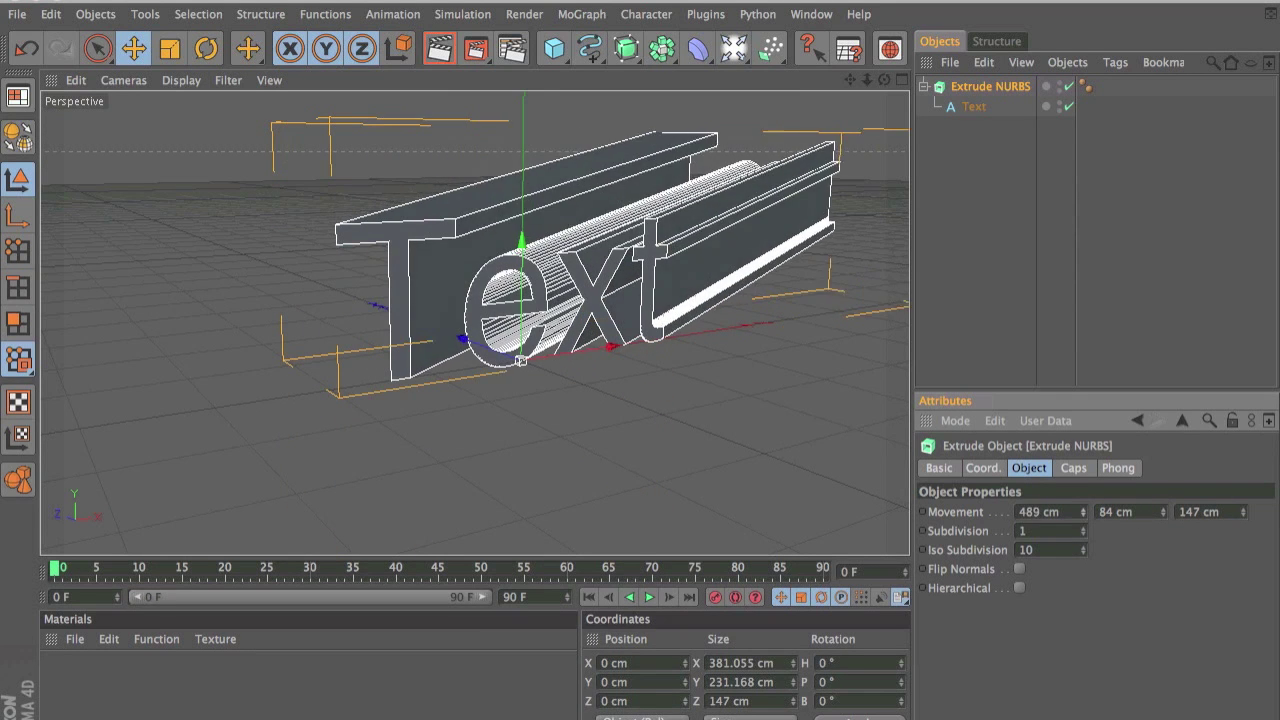
key("ctrl+z")
double_click(1115, 511)
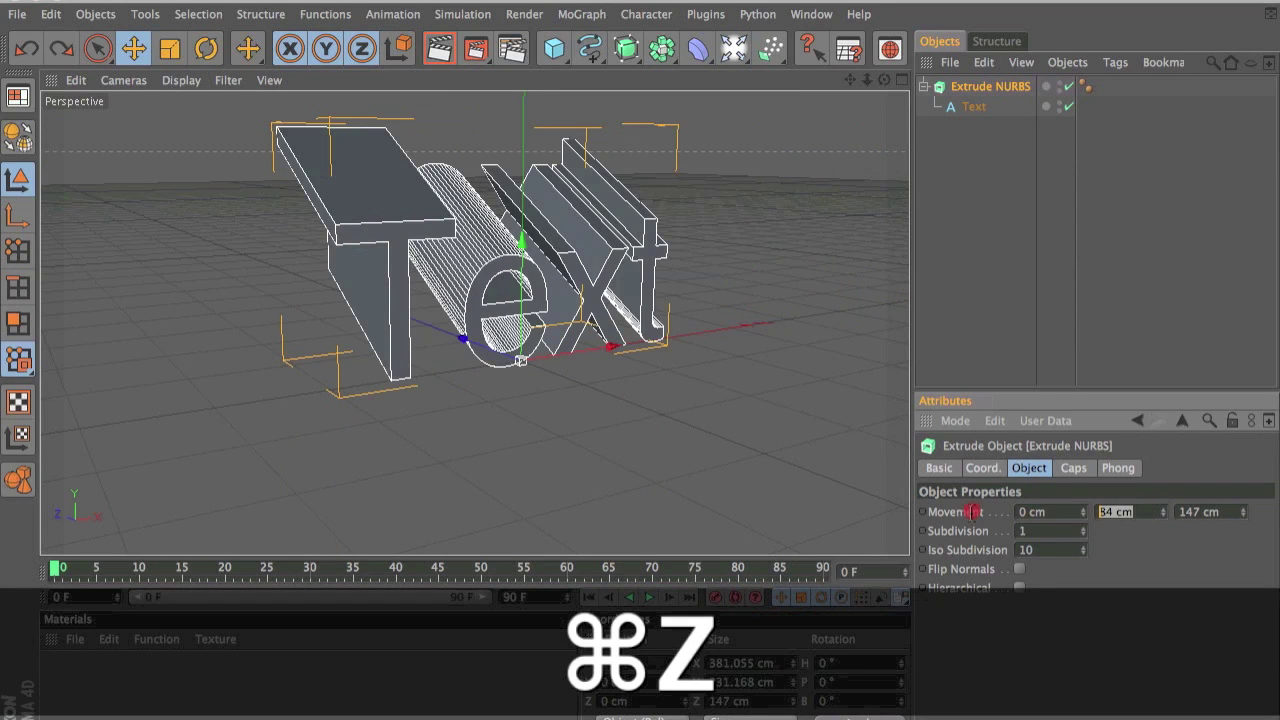
type("0")
key("Return")
left_click(1018, 569)
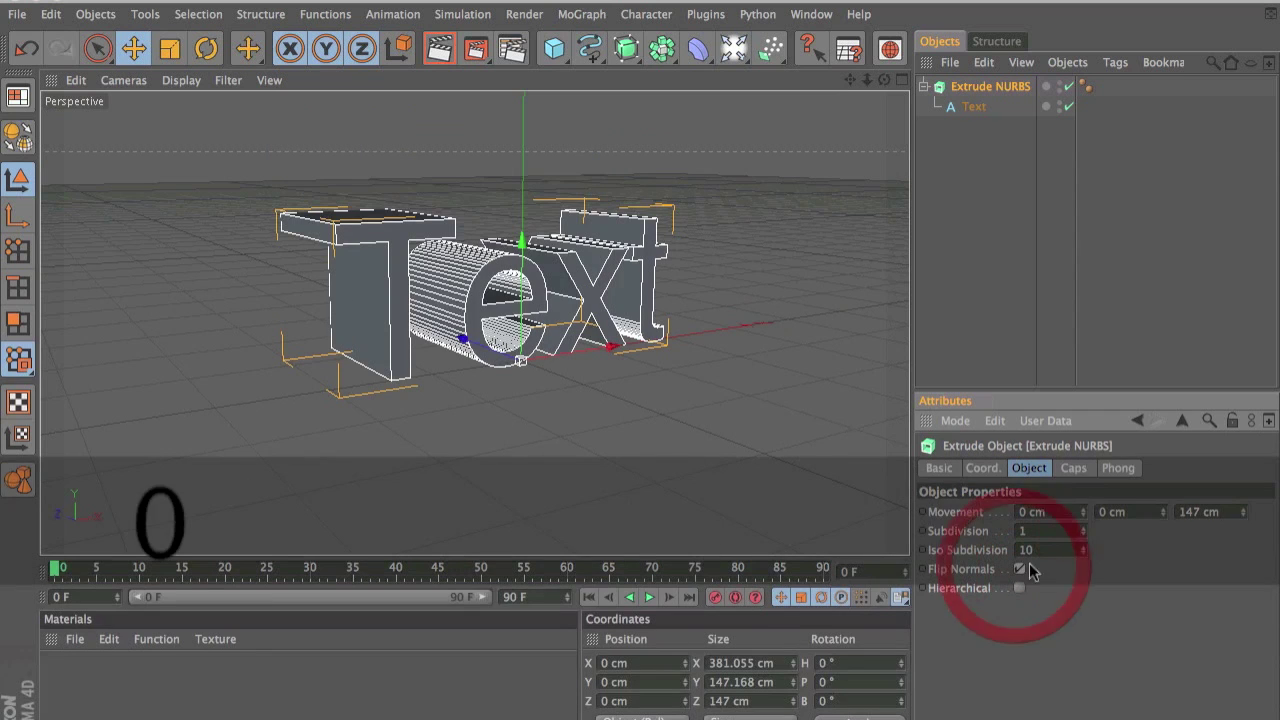
Delete the extruded text and add a Rectangle spline to the scene
key("Delete")
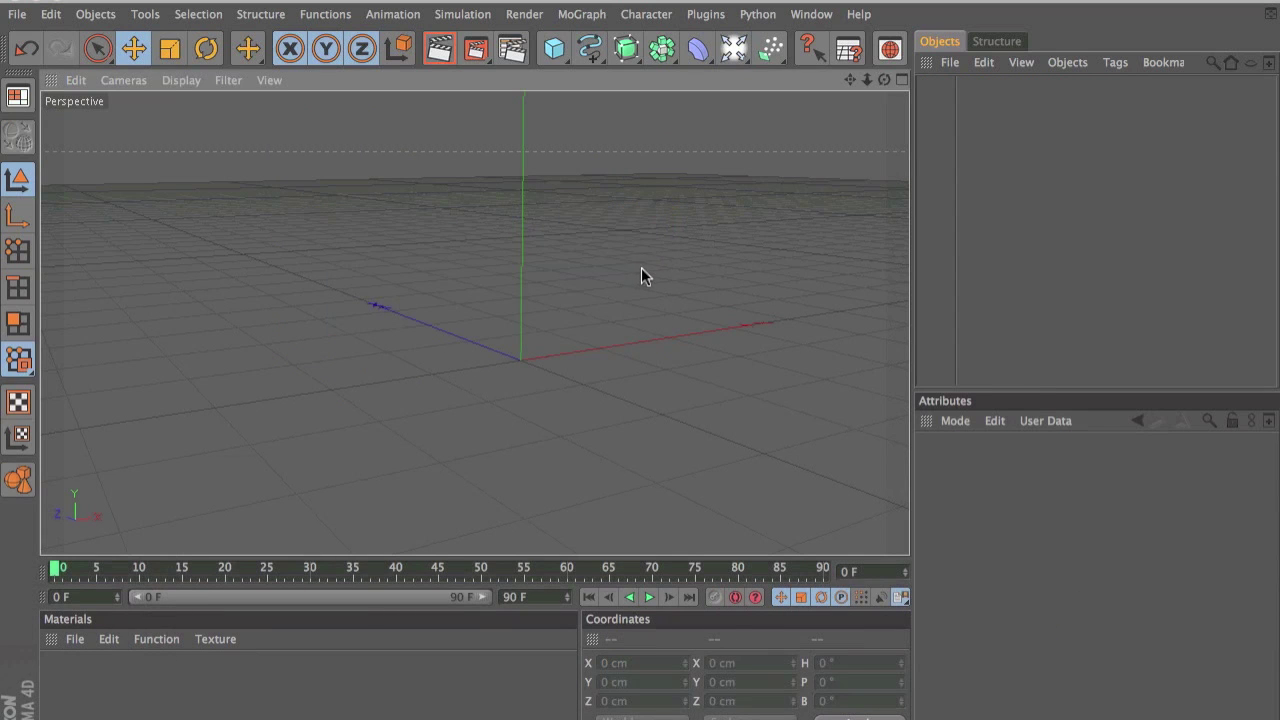
left_click_drag(590, 48, 698, 178)
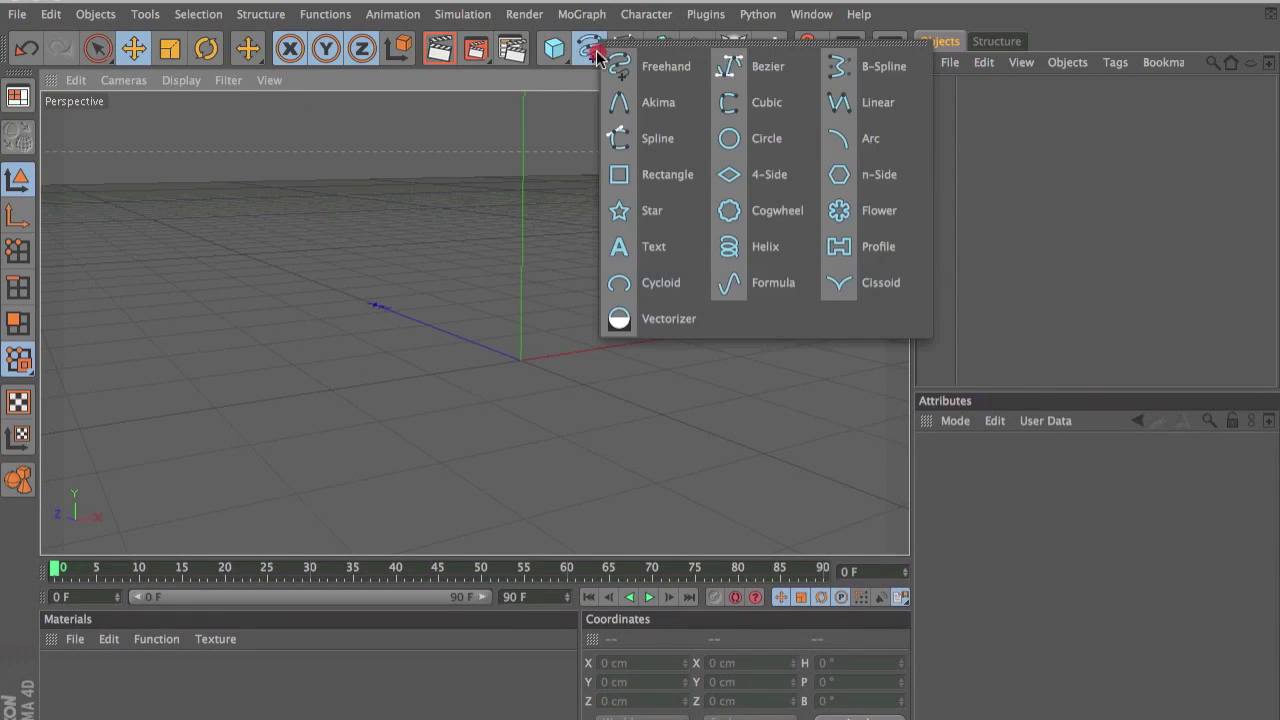
left_click(697, 175)
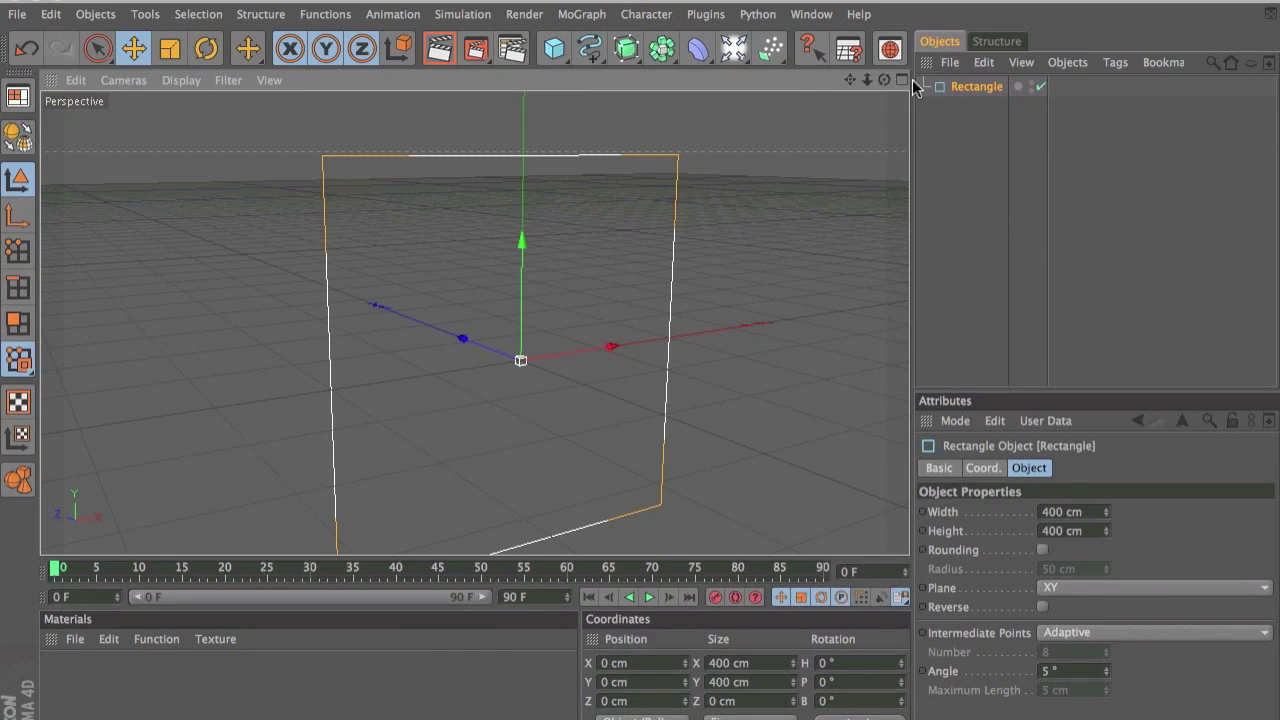
left_click_drag(867, 79, 859, 77)
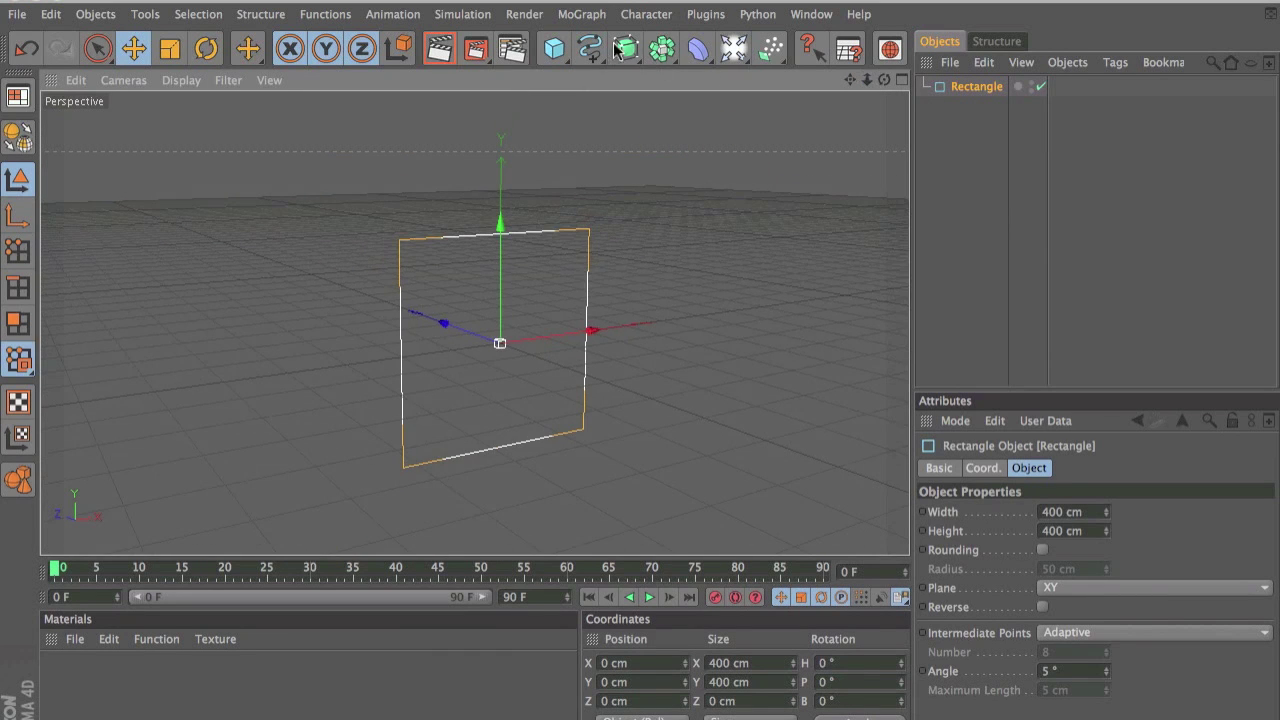
Extrude the rectangle with an Extrude NURBS to a 460 cm deep box
left_click_drag(626, 48, 852, 66)
left_click_drag(973, 107, 972, 90)
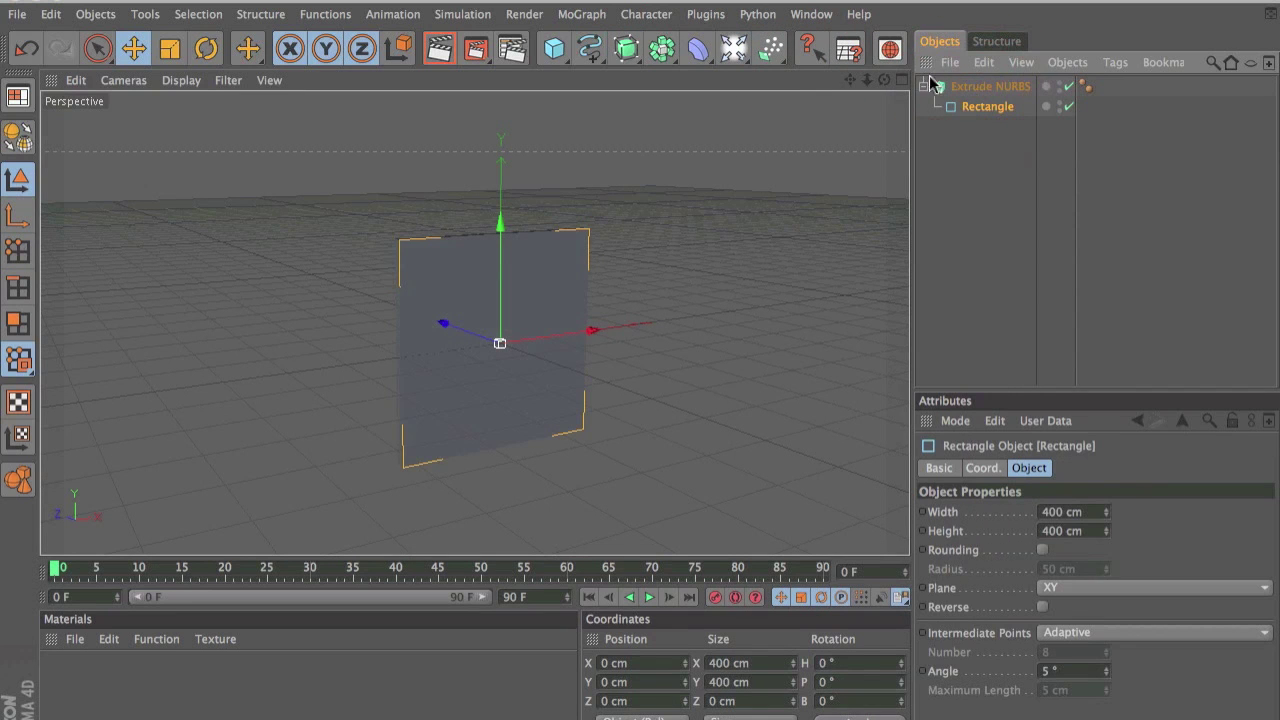
left_click_drag(888, 80, 902, 114)
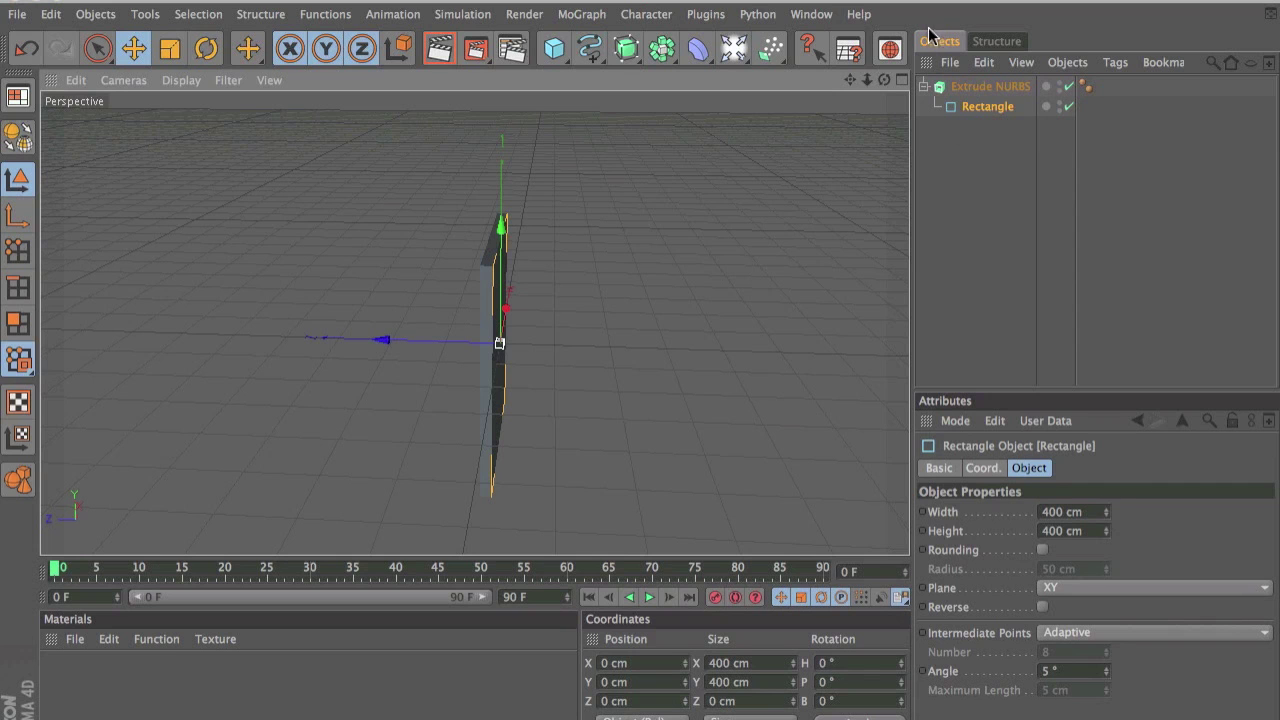
left_click(1000, 87)
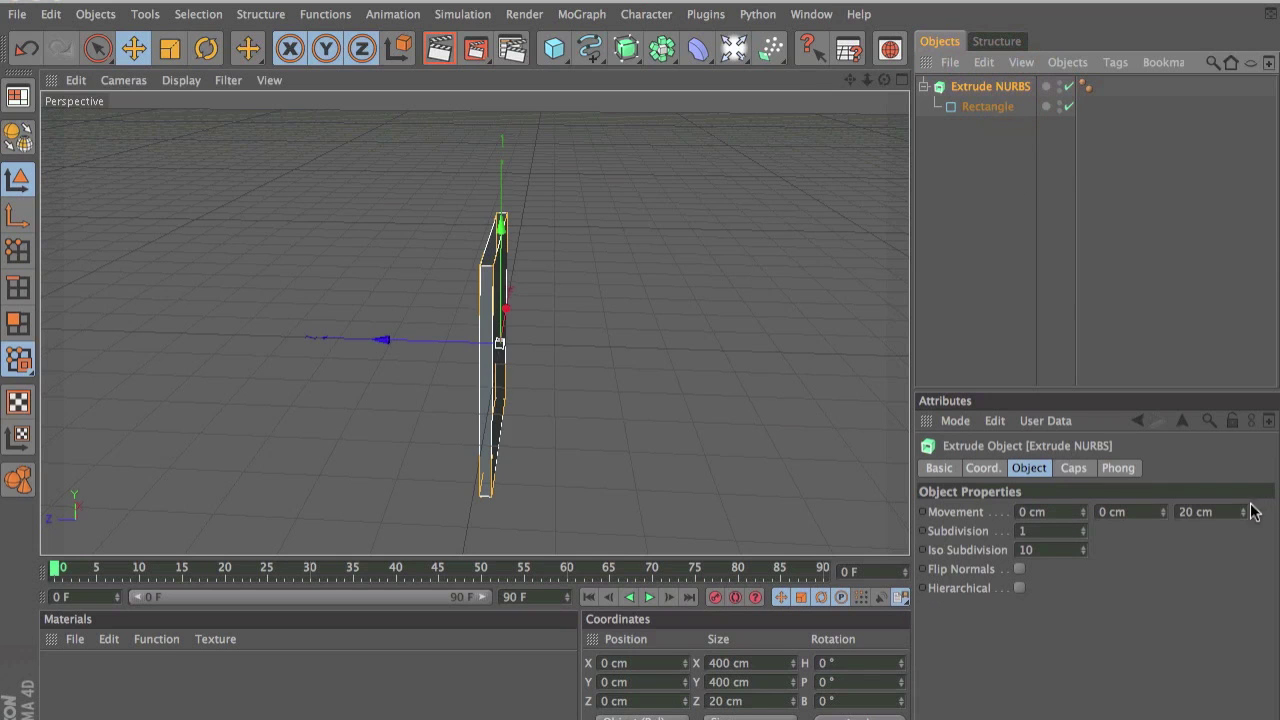
left_click_drag(1243, 511, 1243, 470)
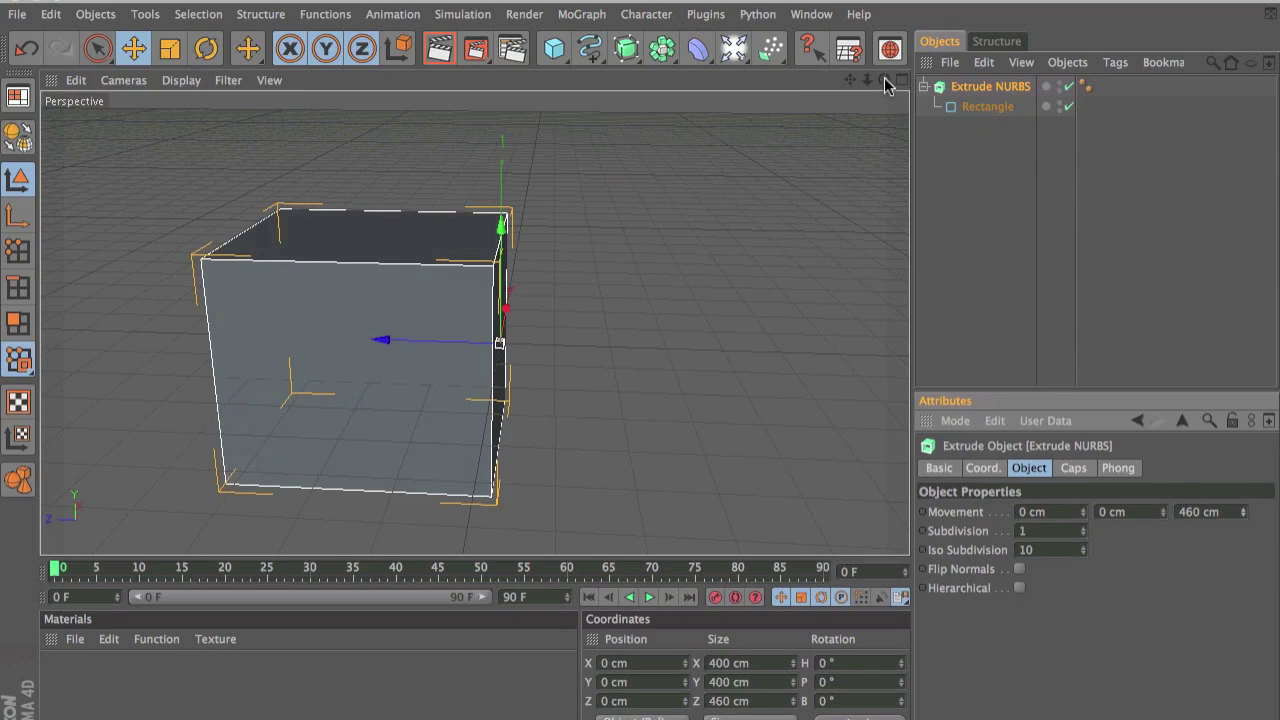
mouse_move(886, 80)
left_mouse_down()
mouse_move(900, 82)
mouse_move(878, 81)
left_mouse_up()
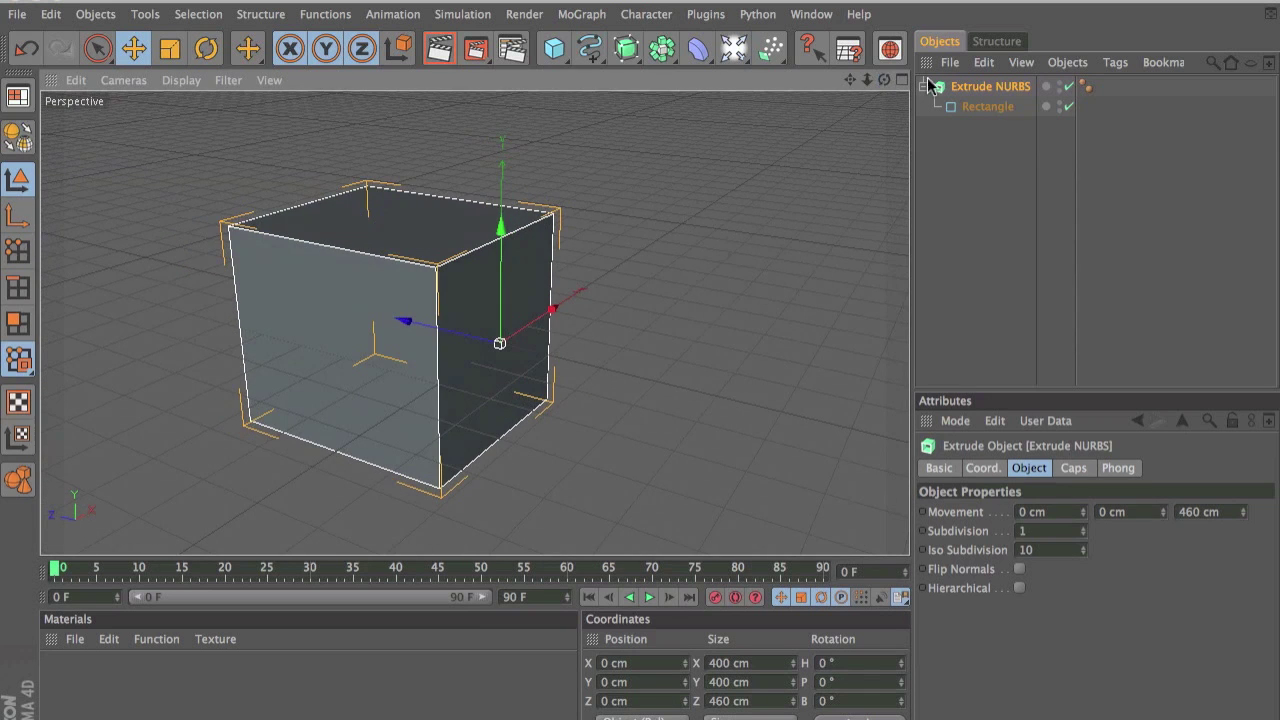
Select and delete the extruded box, leaving the scene empty
left_click(988, 88)
key("Delete")
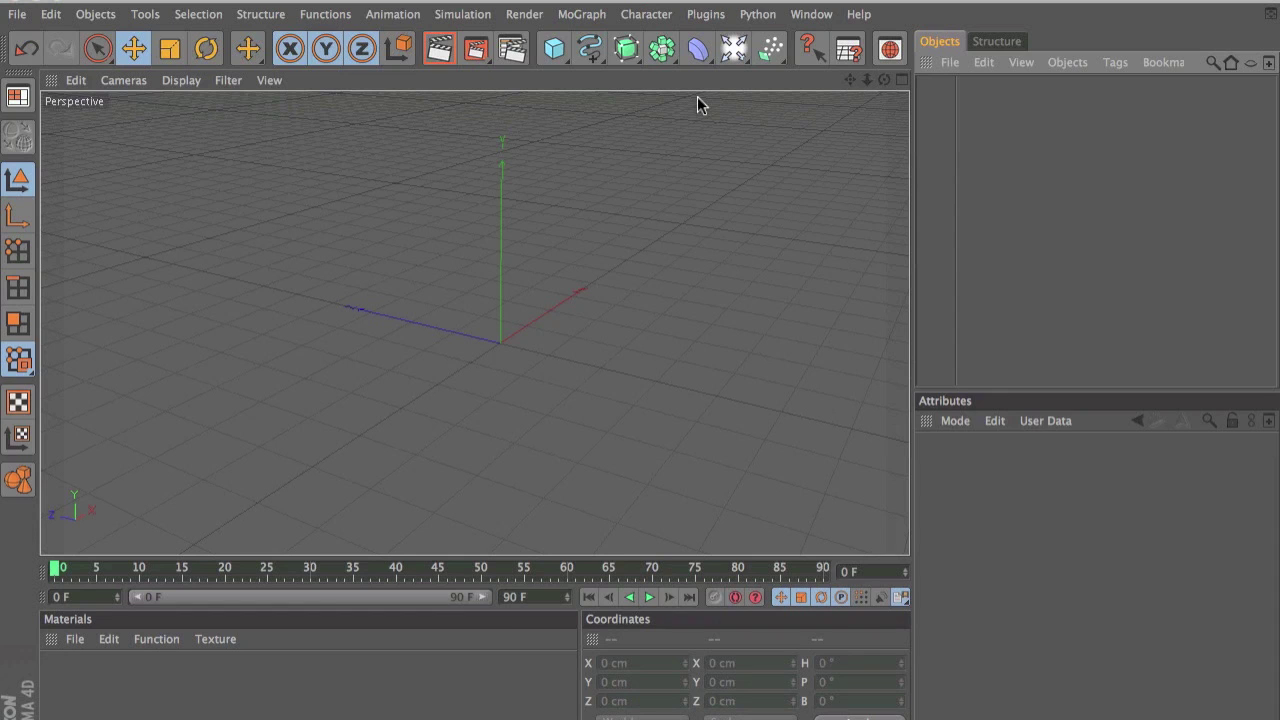
left_click(594, 51)
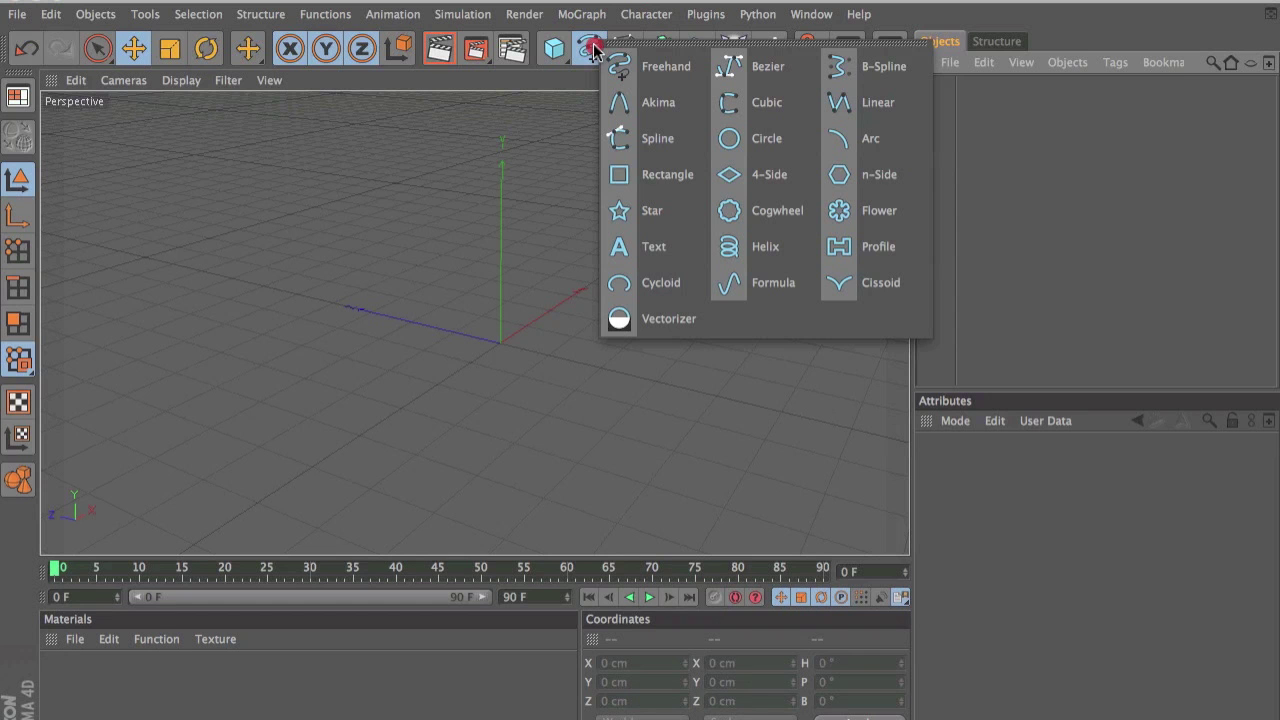
Add a two-turn Helix spline (200 cm radius and height), orbit it, and render a preview
left_click(790, 250)
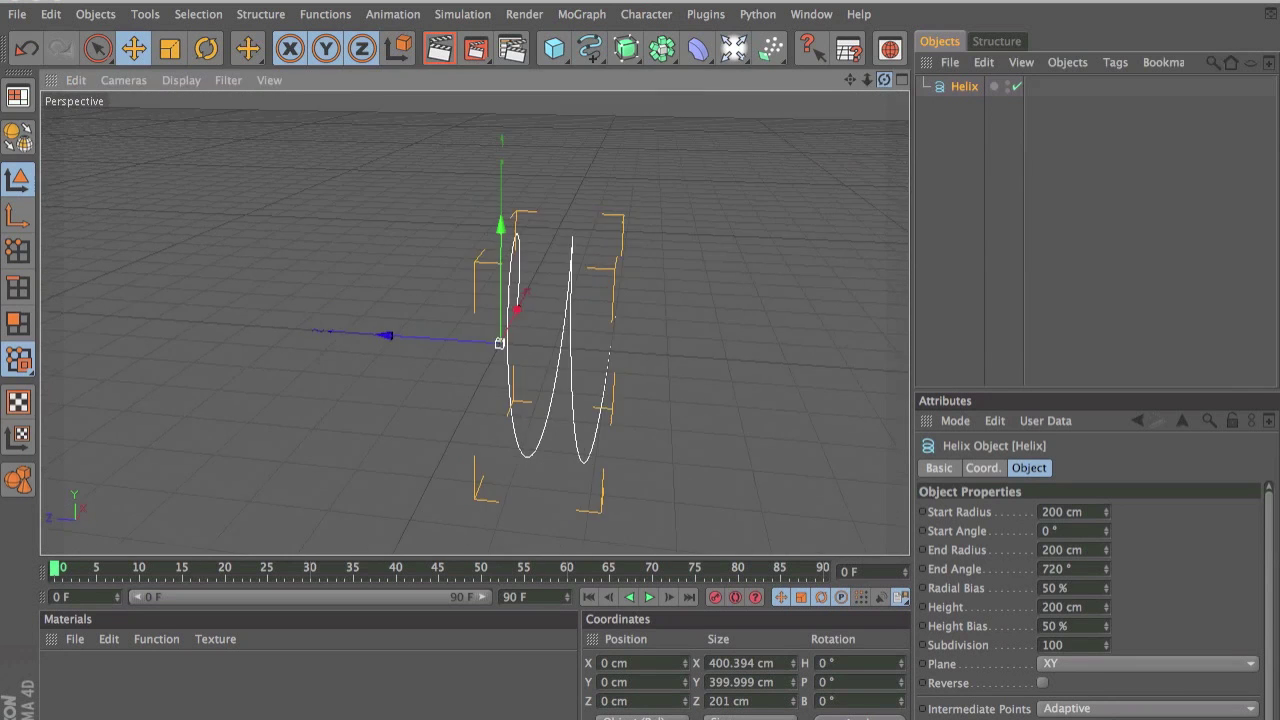
mouse_move(475, 320)
left_mouse_down("alt")
mouse_move(560, 320)
mouse_move(440, 316)
mouse_move(385, 255)
mouse_move(480, 275)
left_mouse_up("alt")
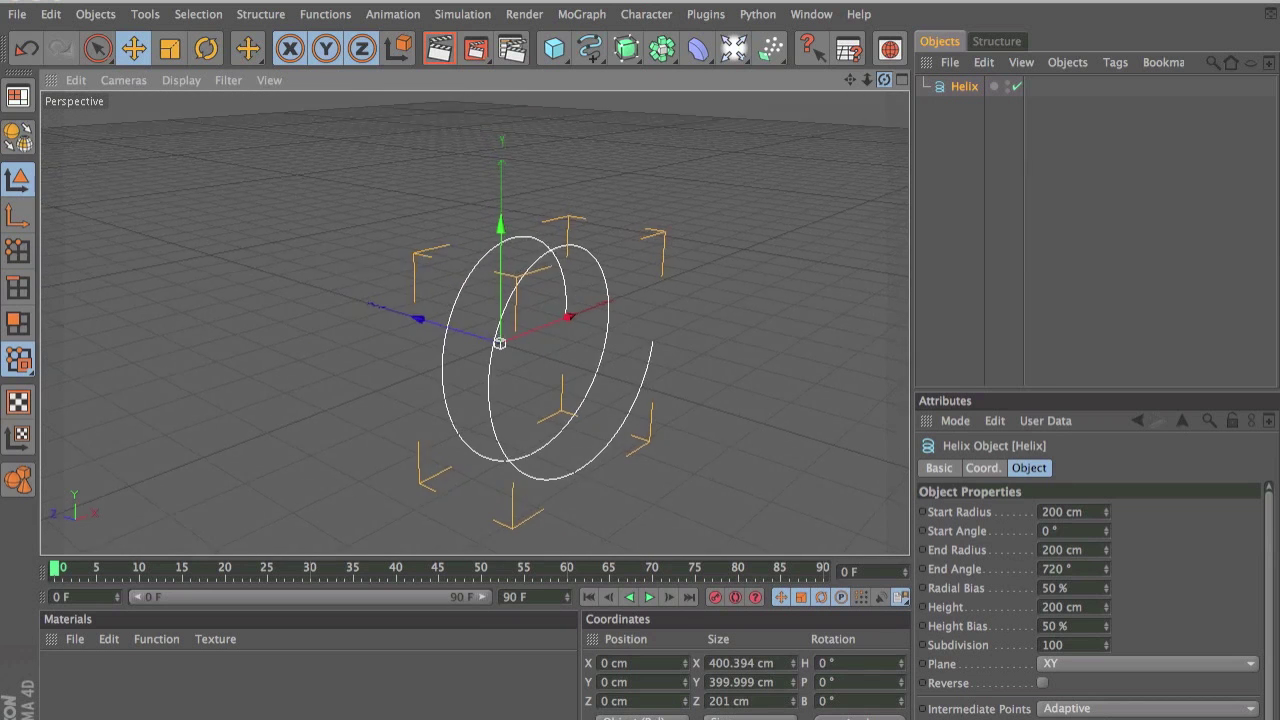
left_click_drag(884, 80, 884, 86)
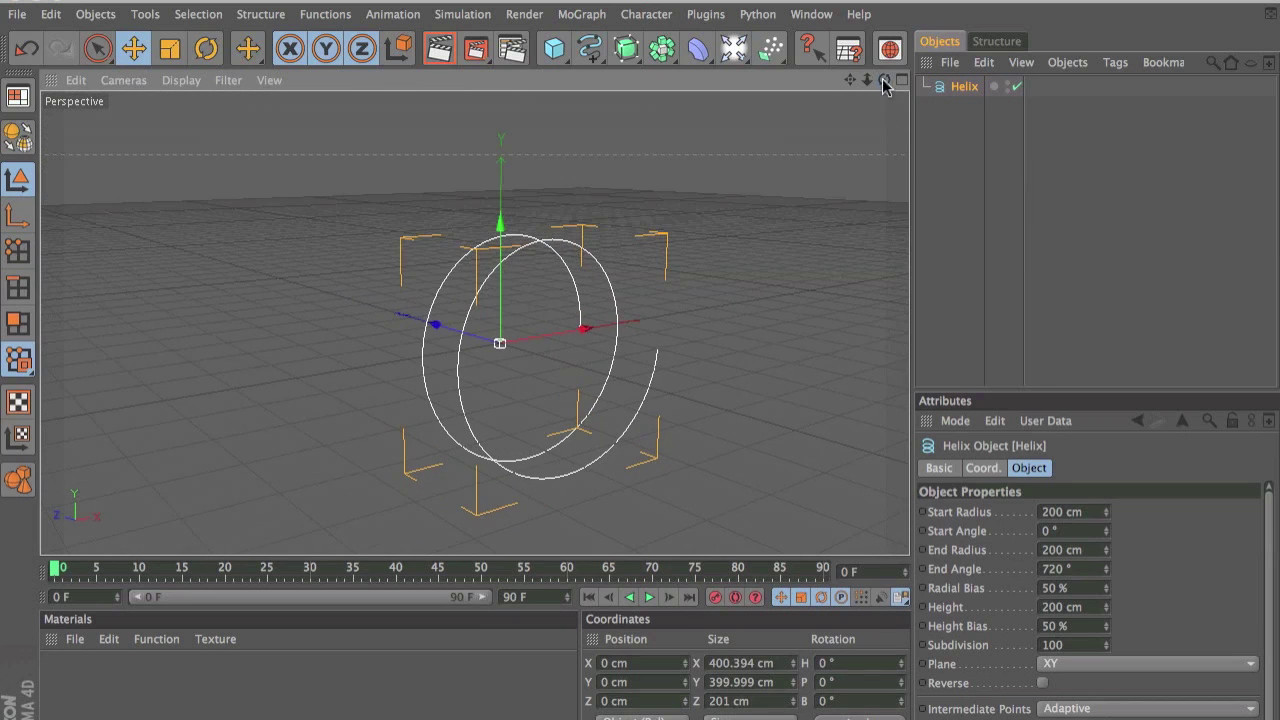
left_click(440, 50)
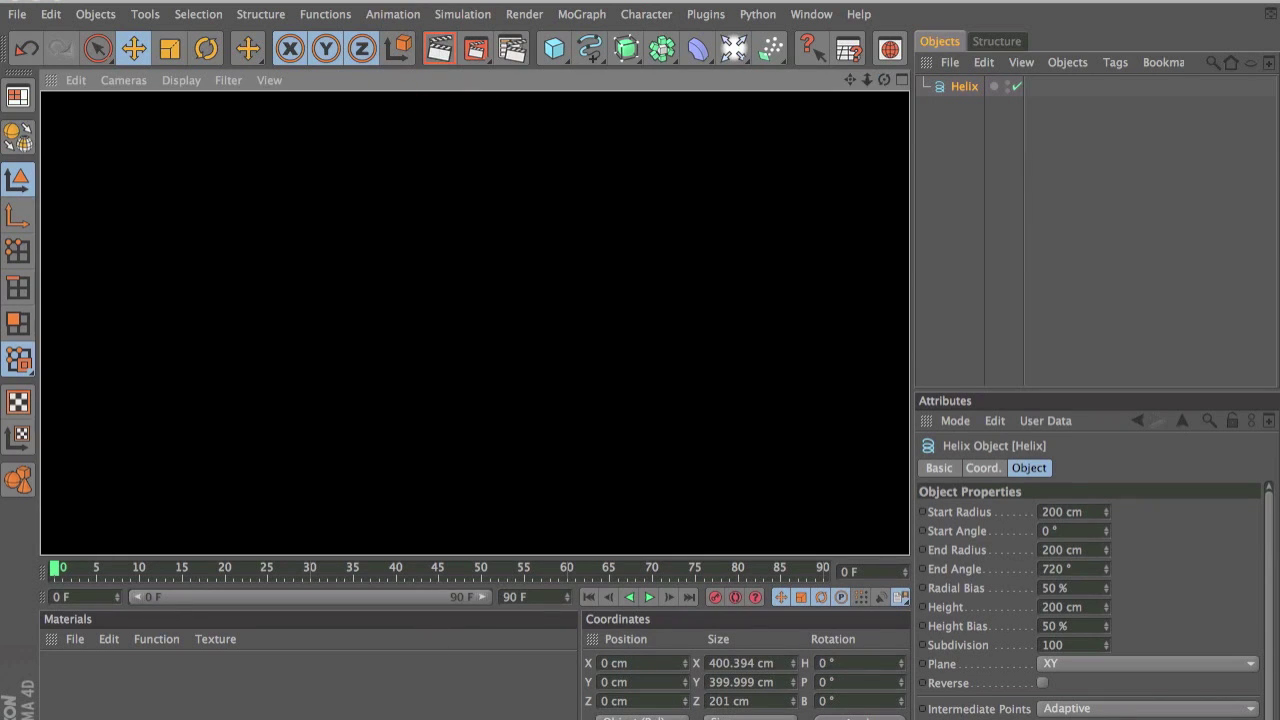
left_click(414, 702)
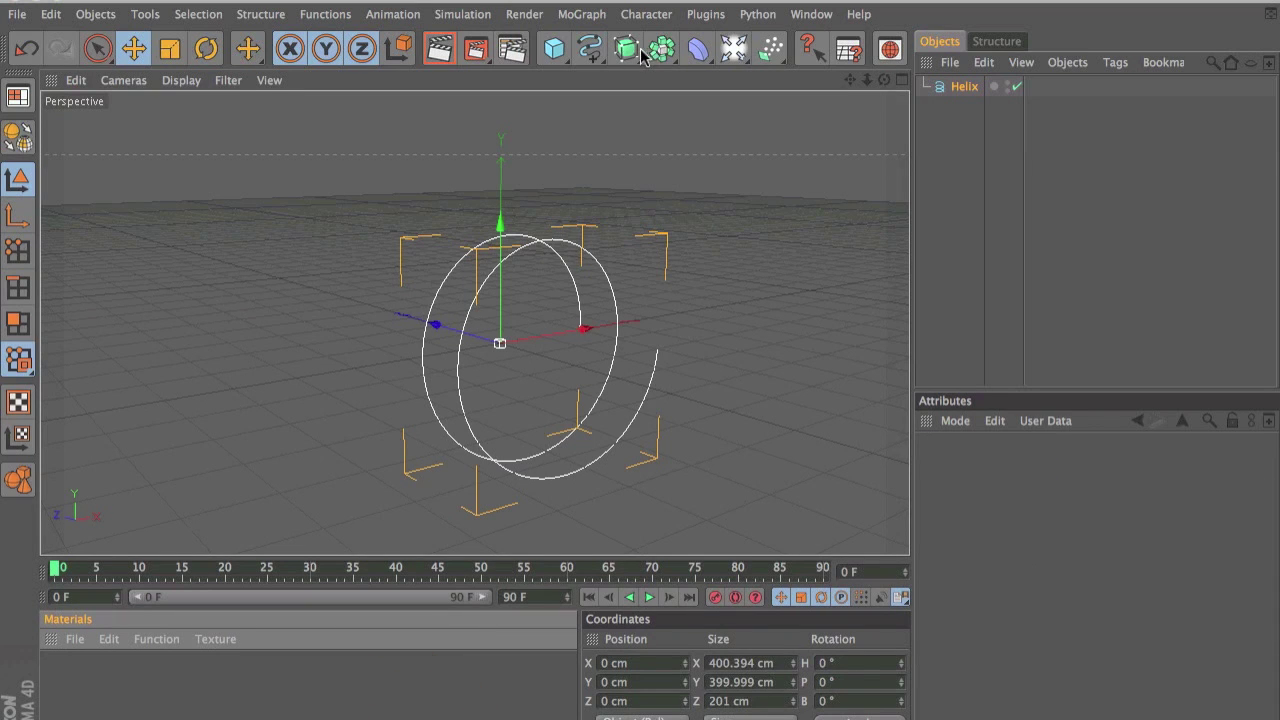
left_click(589, 45)
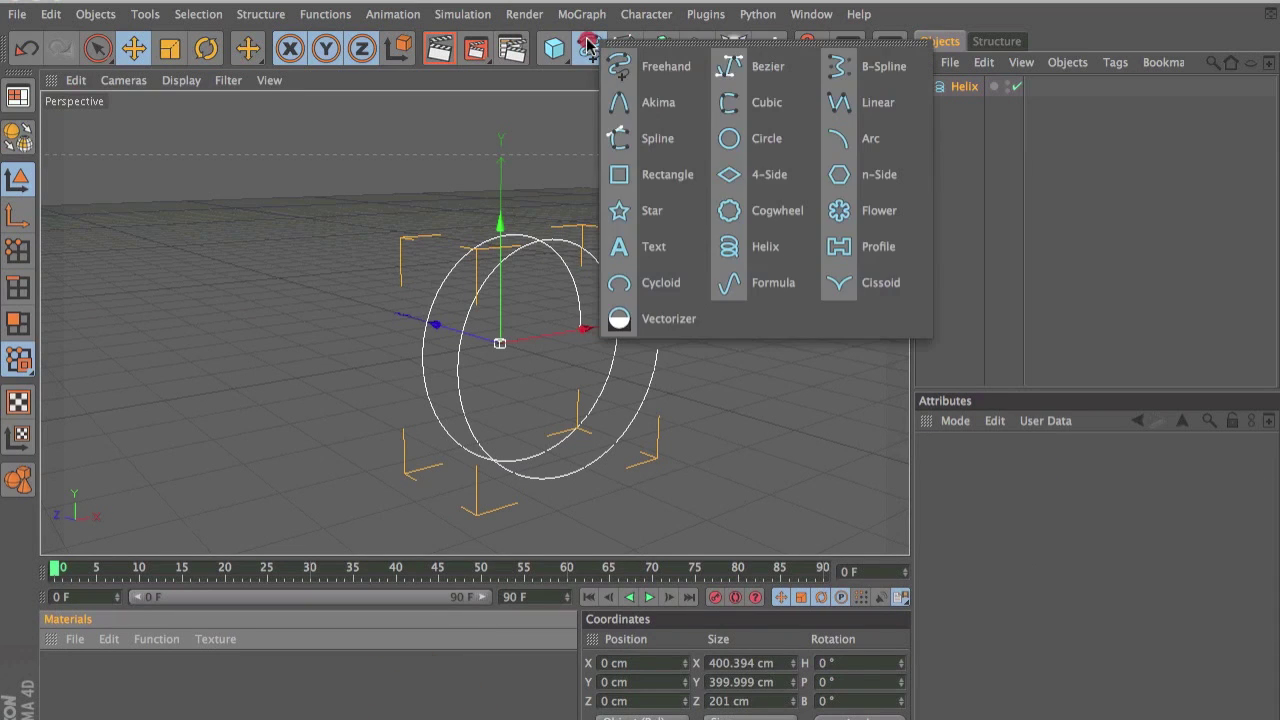
Add a 200 cm Circle spline and orbit to a new angle
left_click(758, 140)
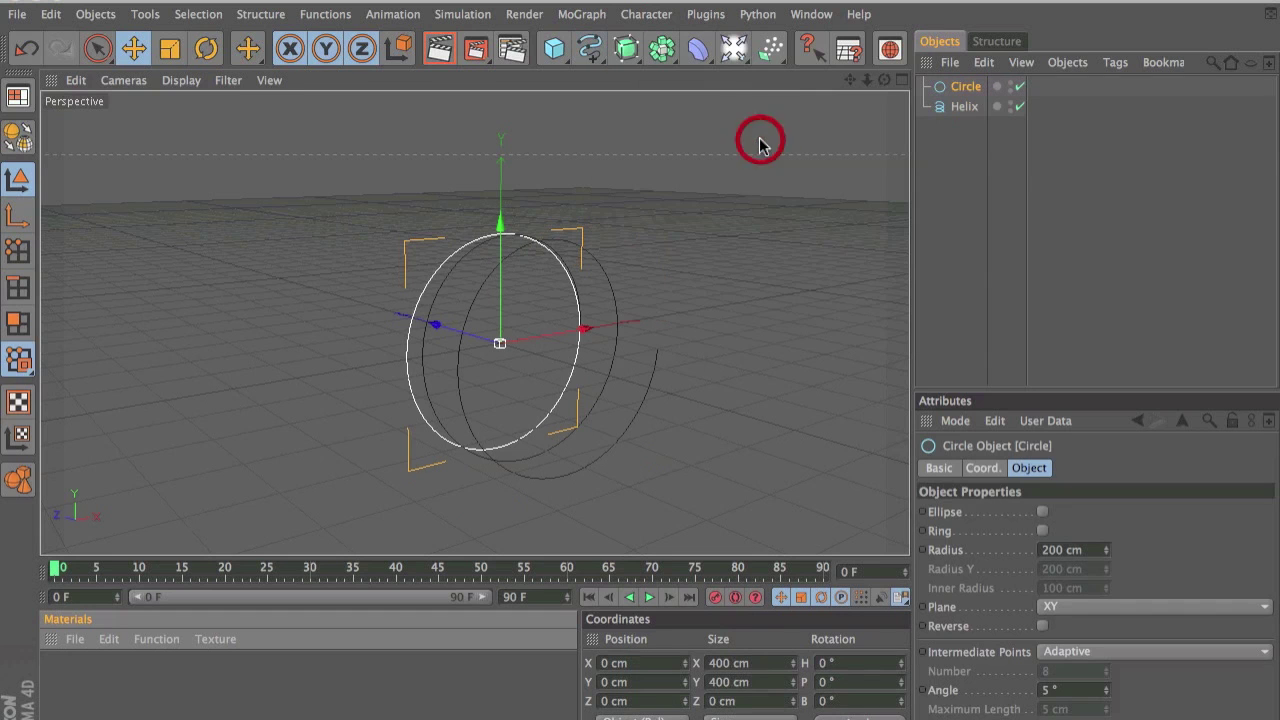
left_click(937, 167)
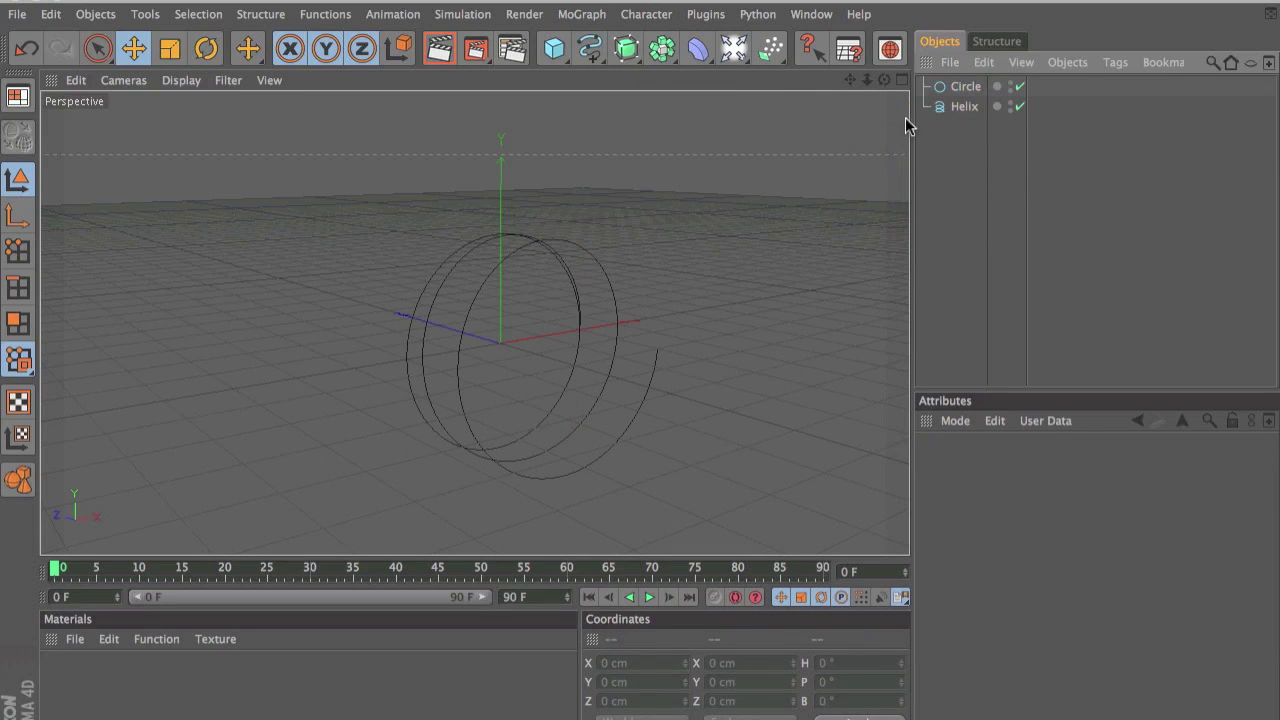
mouse_move(885, 80)
left_mouse_down()
mouse_move(920, 95)
mouse_move(725, 98)
left_mouse_up()
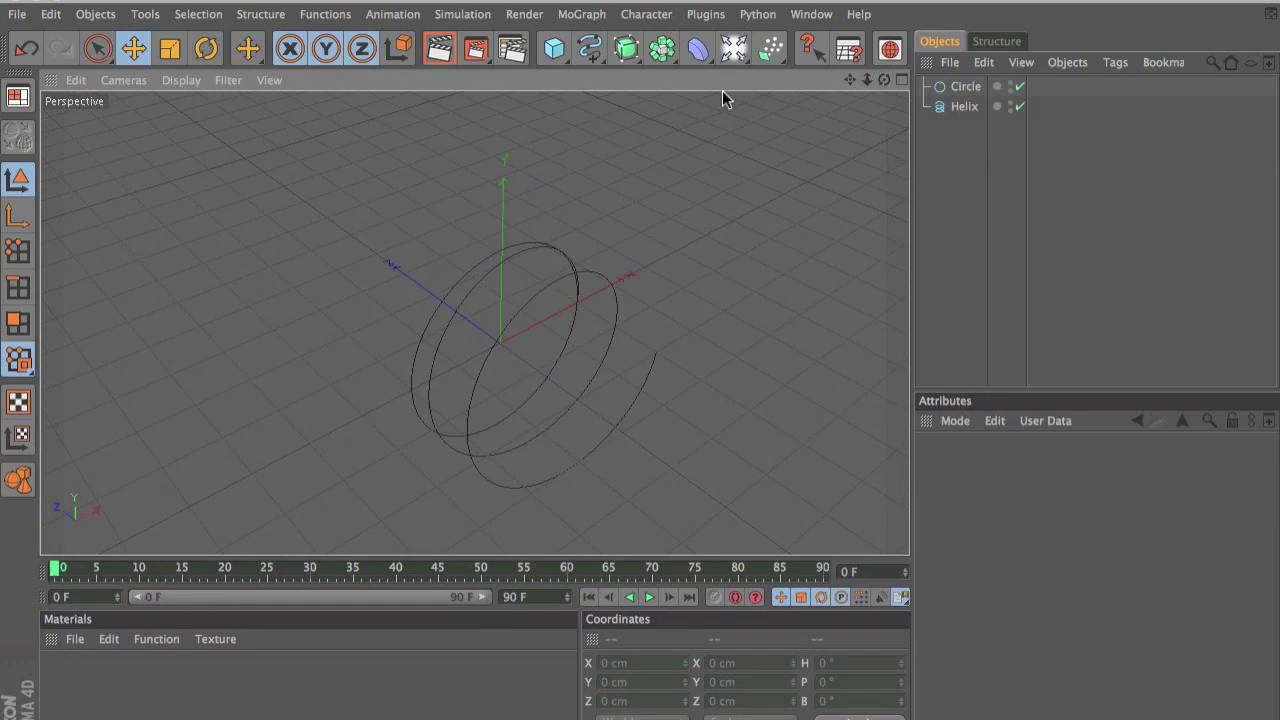
Create a Sweep NURBS and place Circle above Helix inside it
left_click(627, 50)
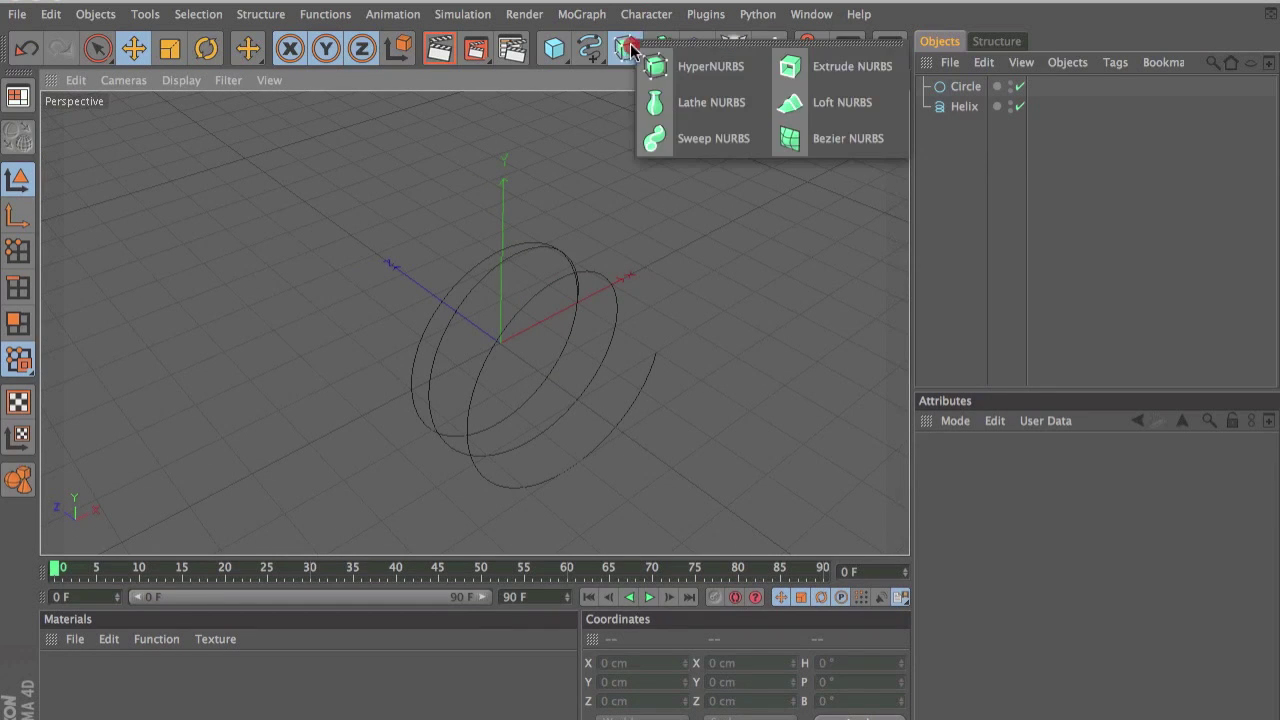
left_click(719, 140)
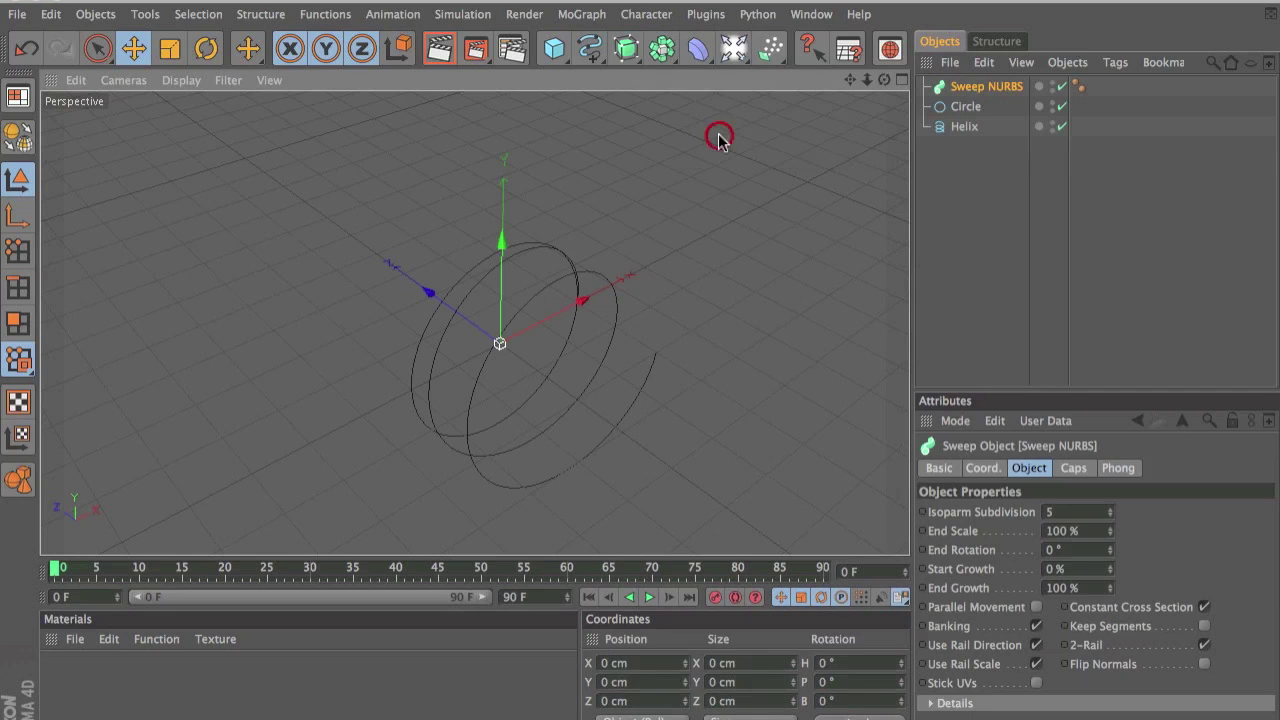
left_click_drag(969, 107, 966, 88)
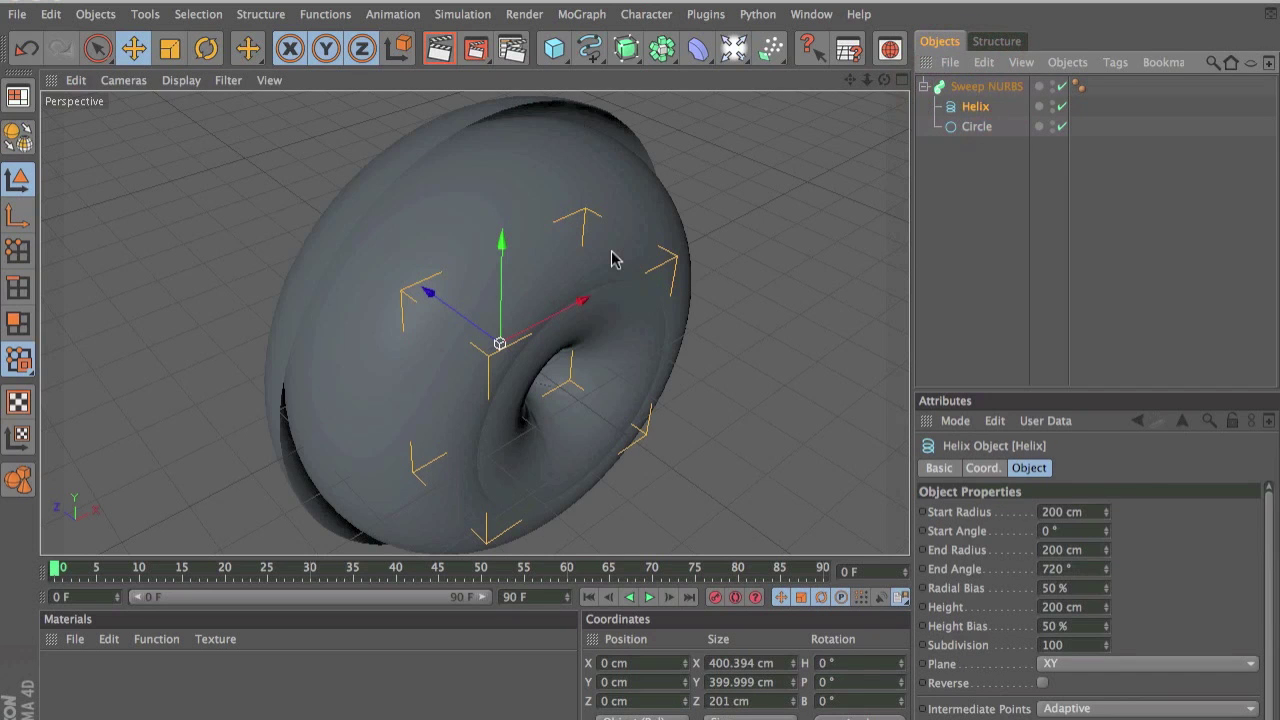
scroll(614, 259, "down", 3)
left_click_drag(883, 80, 932, 110)
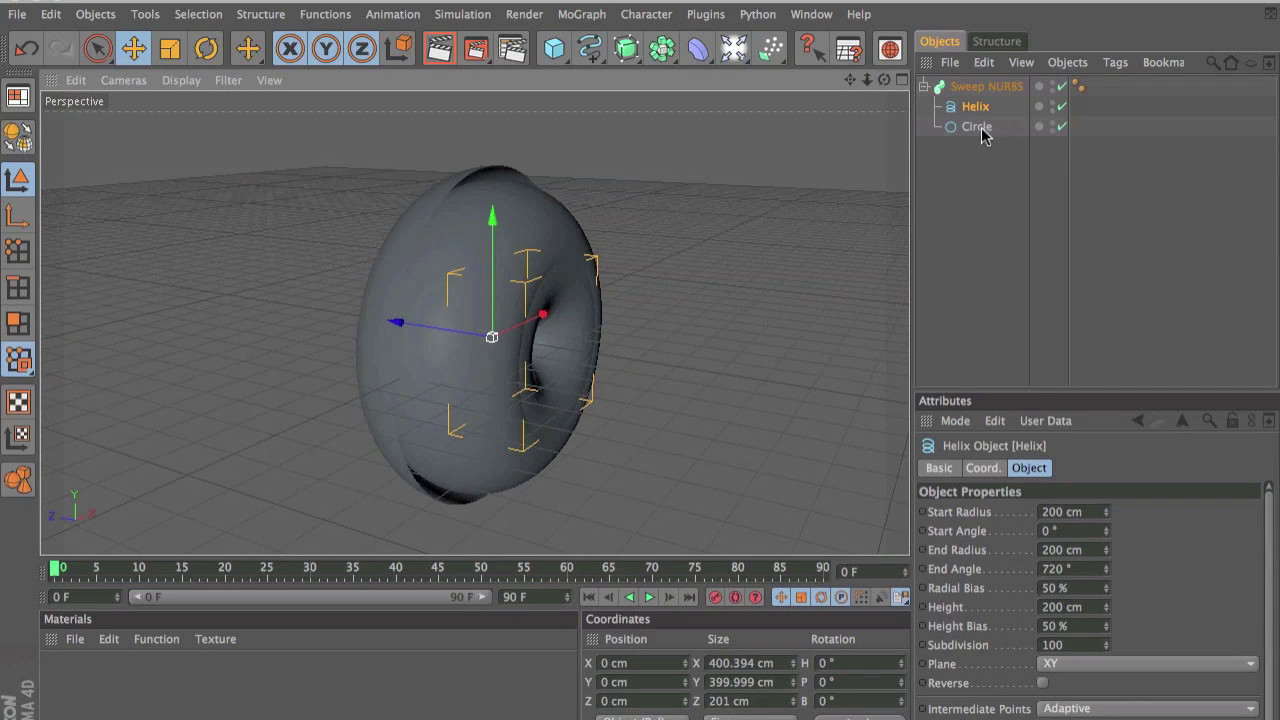
left_click_drag(977, 127, 978, 92)
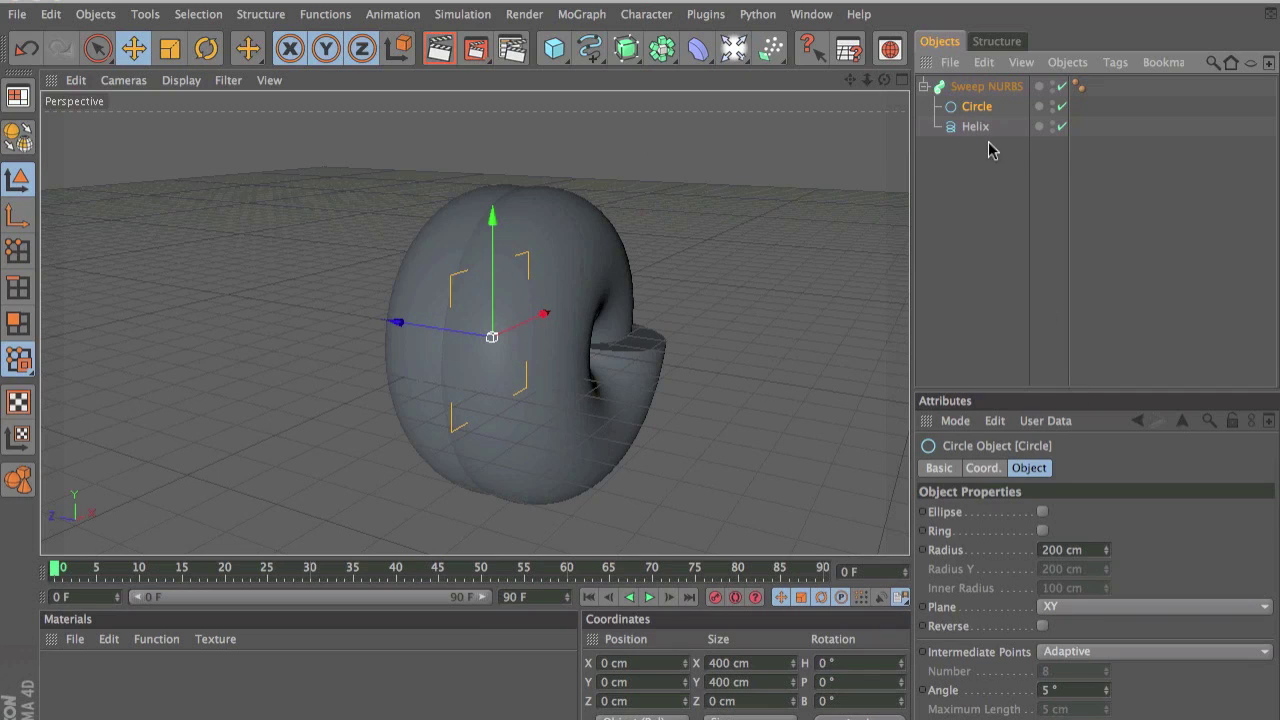
left_click(976, 128)
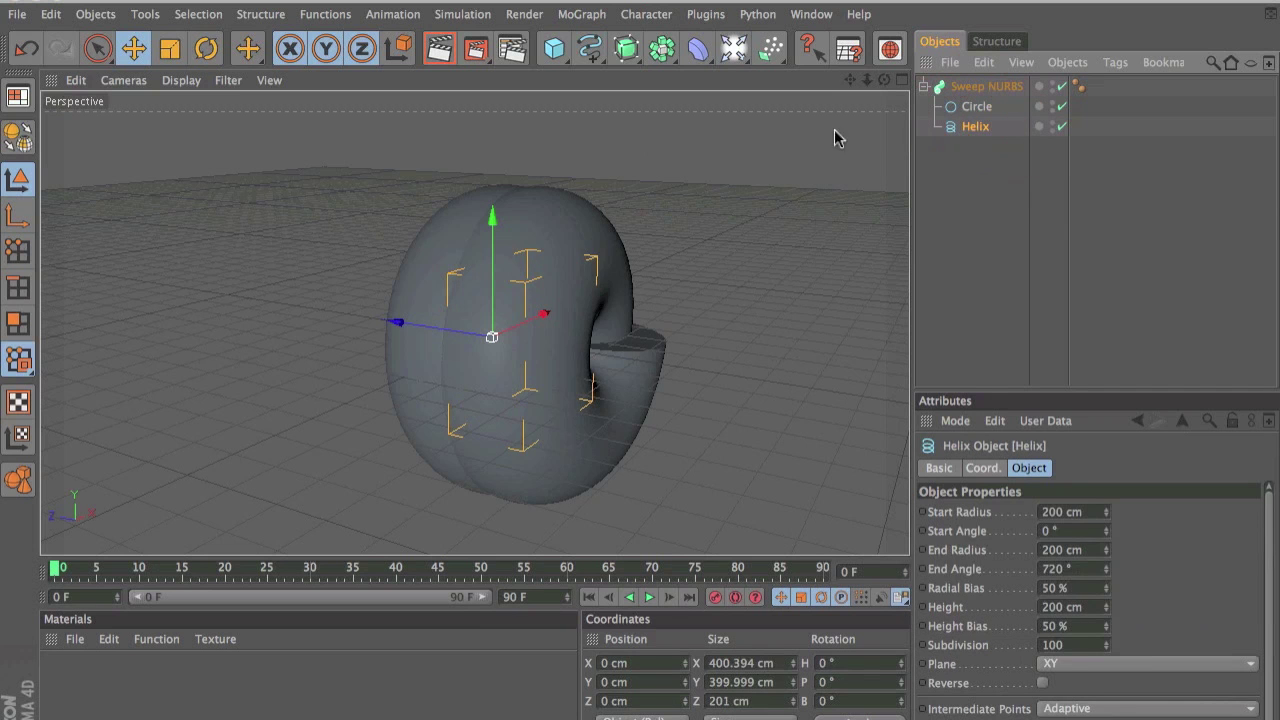
Raise the helix Height to 1803 cm and frame the whole stretched coil
mouse_move(884, 80)
left_mouse_down()
mouse_move(840, 82)
mouse_move(884, 80)
left_mouse_up()
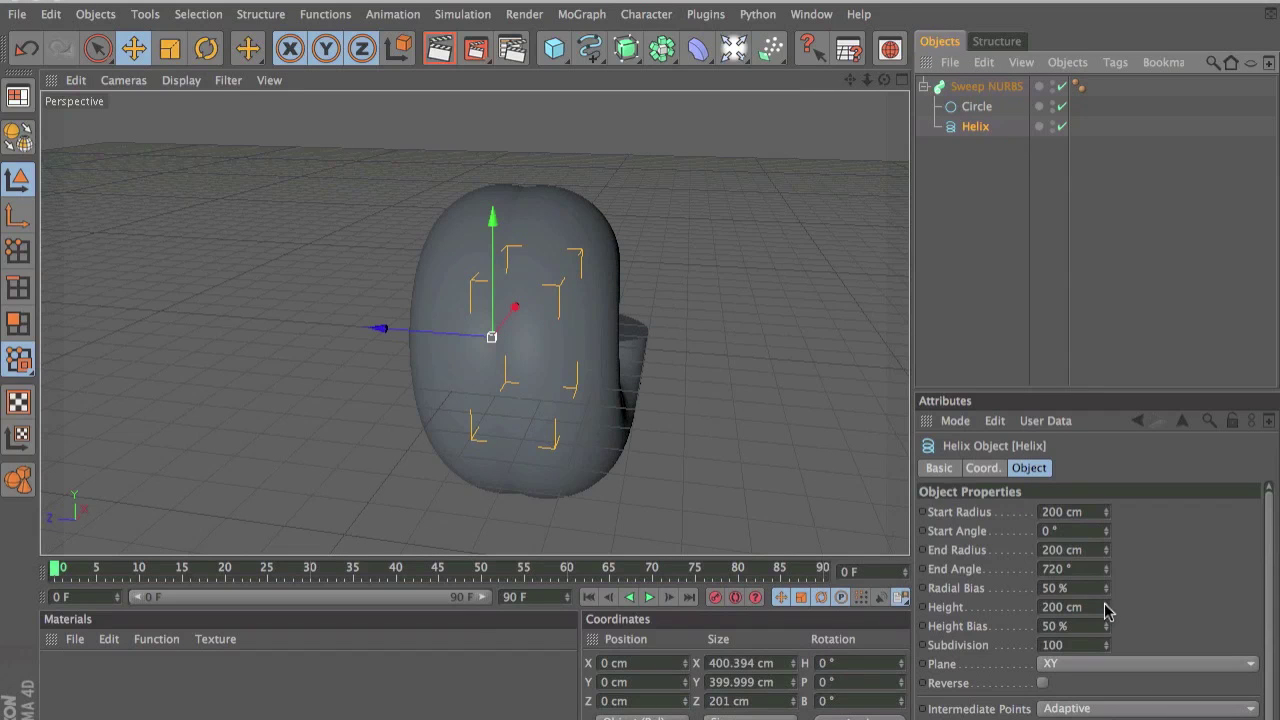
left_click(948, 609)
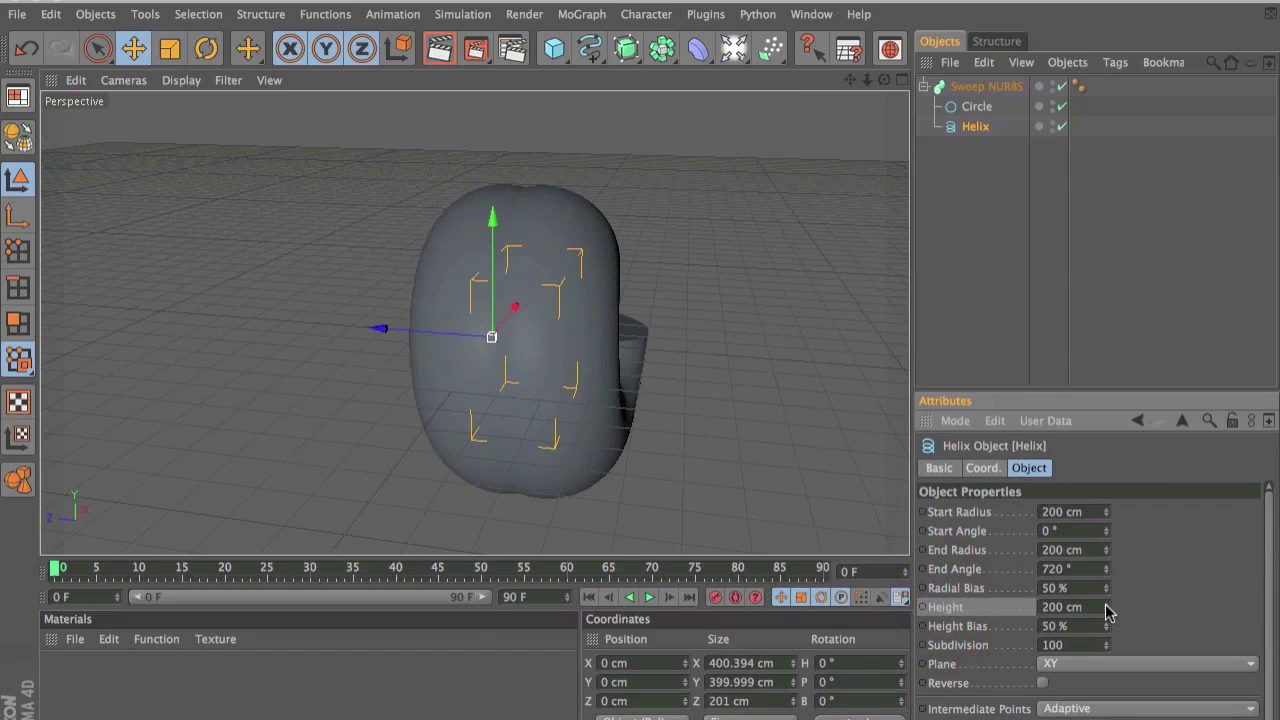
left_click_drag(1107, 610, 1107, 560)
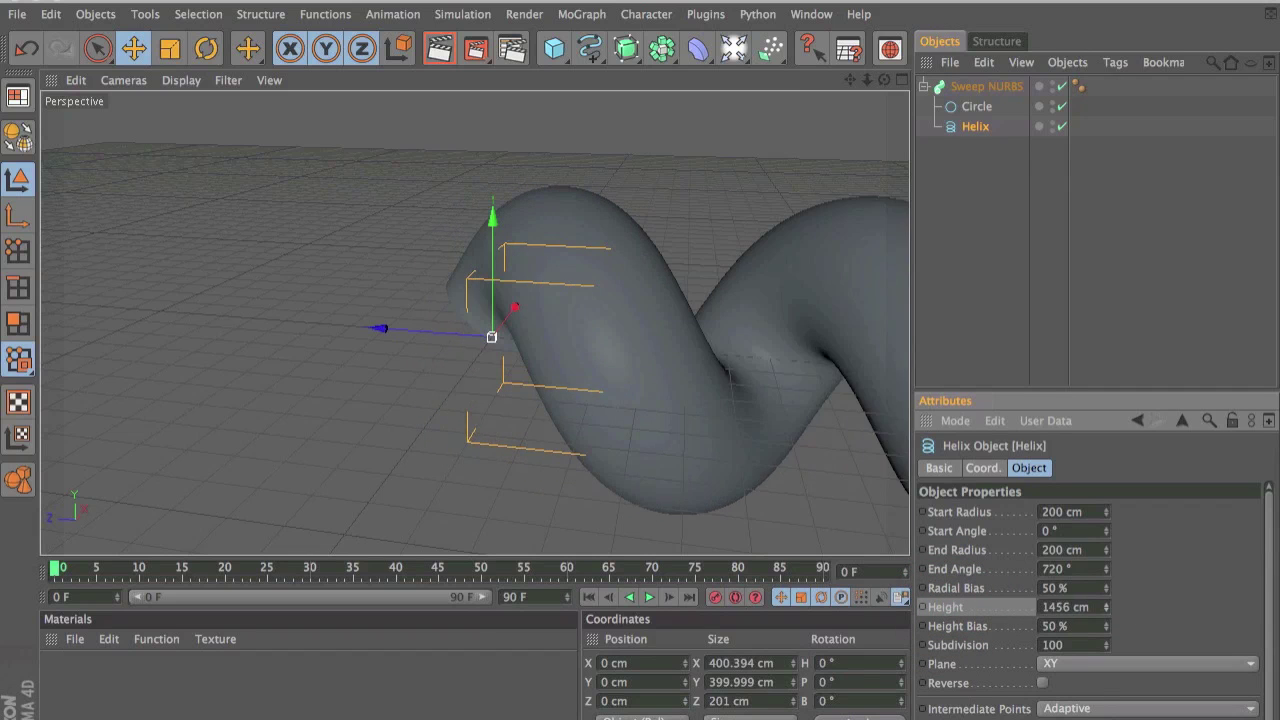
left_click_drag(1107, 607, 1107, 580)
left_click_drag(849, 79, 500, 90)
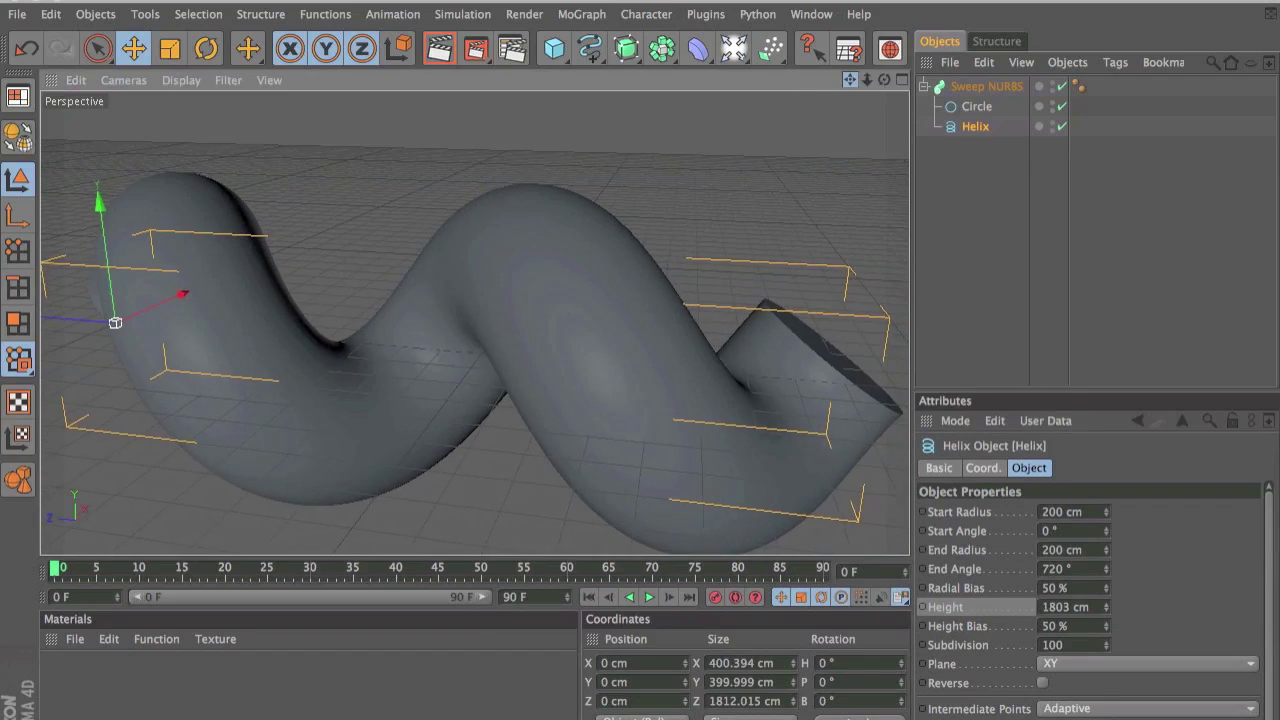
scroll(691, 215, "down", 3)
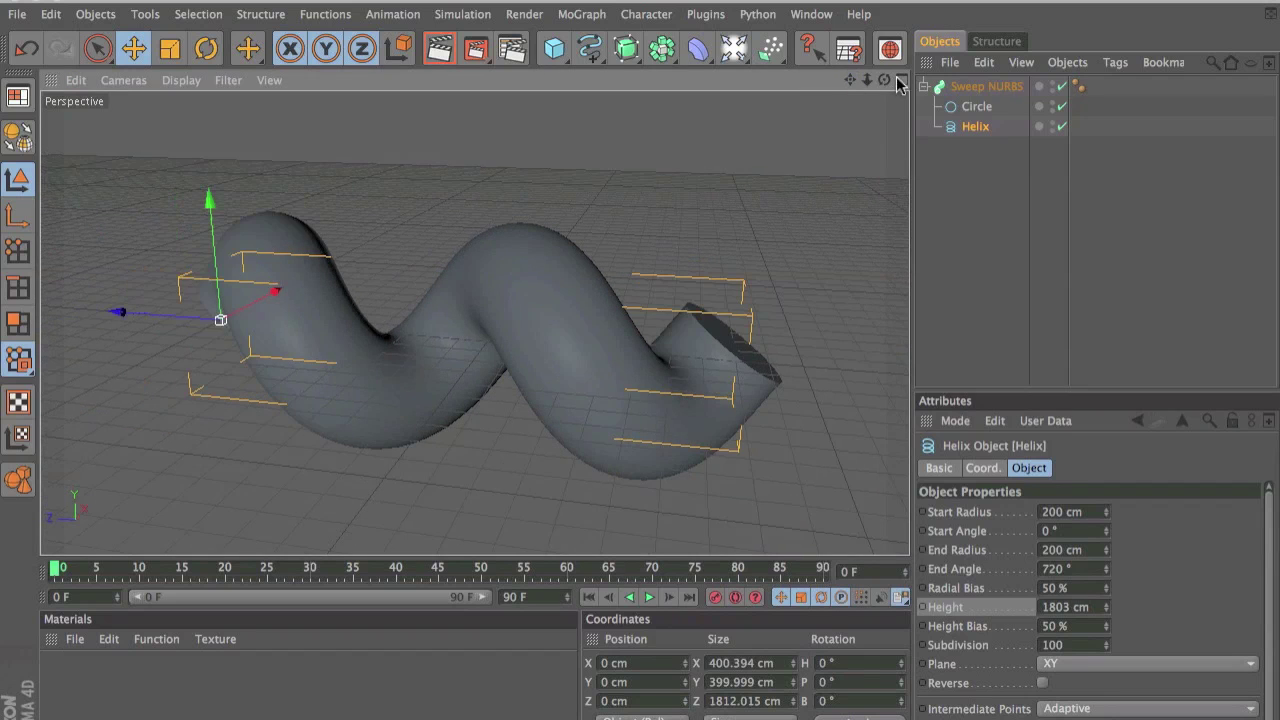
left_click_drag(884, 79, 890, 85)
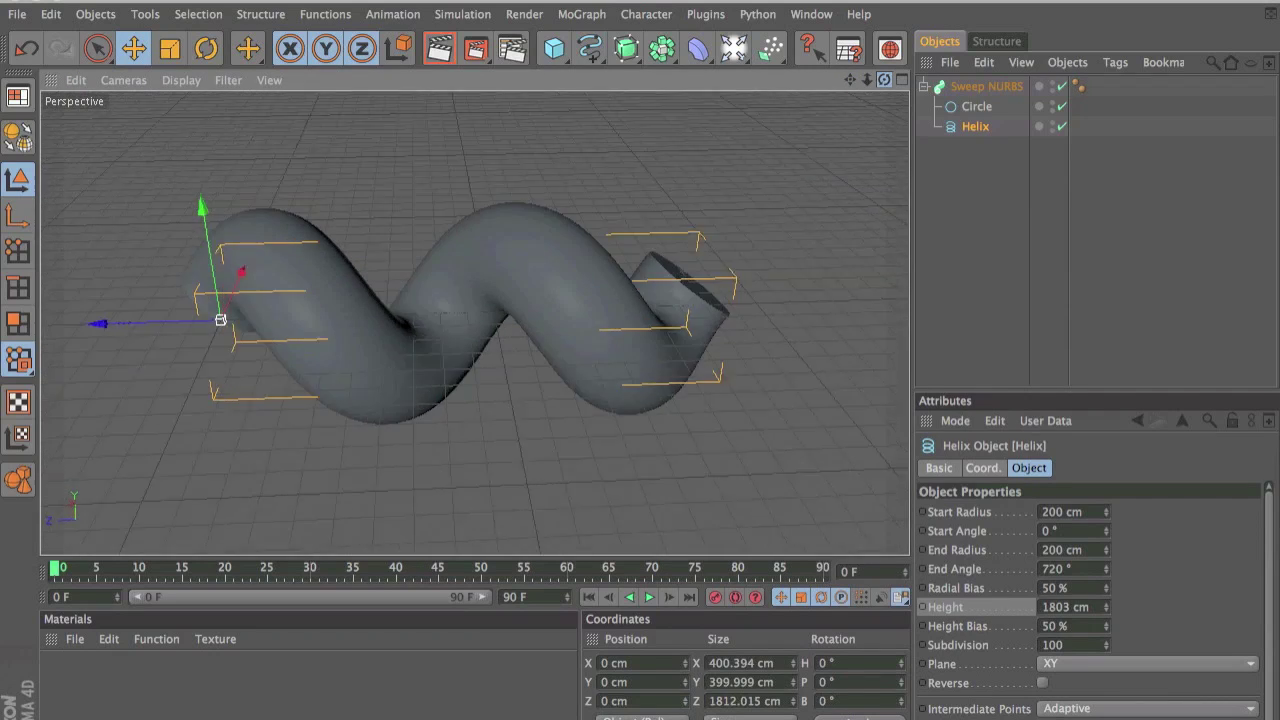
left_click_drag(884, 79, 888, 88)
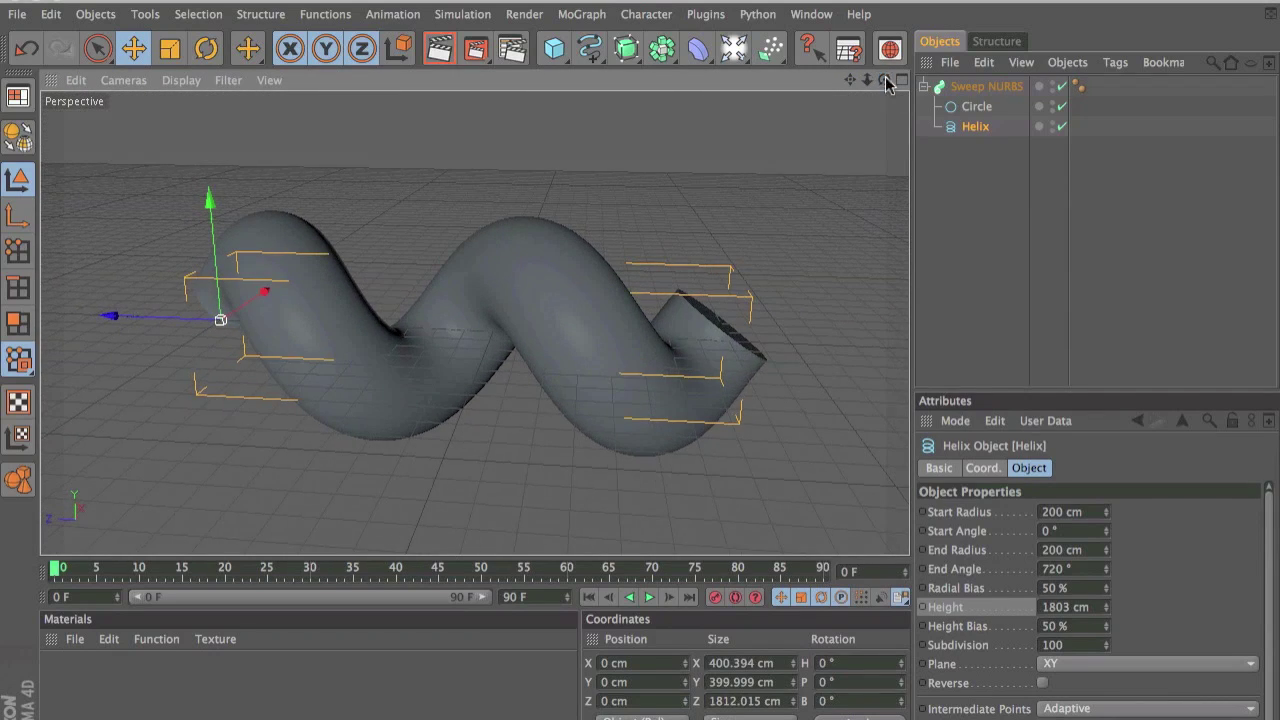
Reduce the sweep's Circle radius to 79 cm for a slimmer tube
left_click(977, 106)
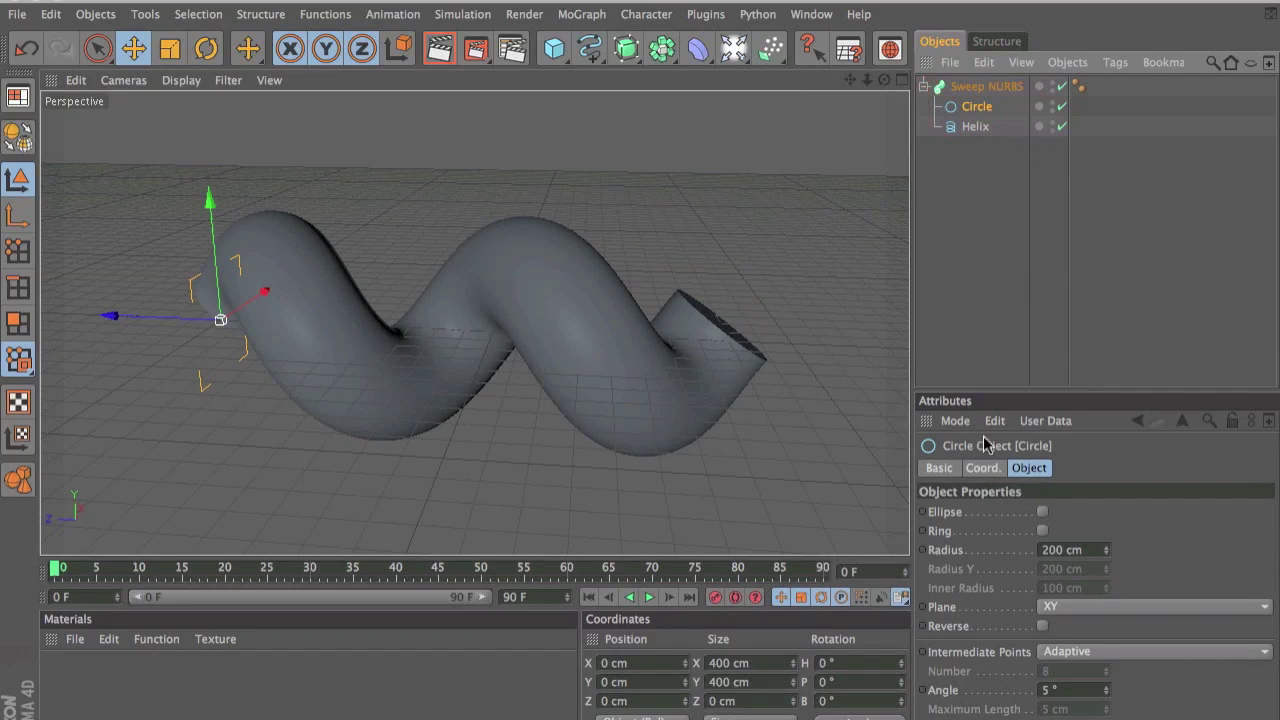
left_click_drag(1105, 550, 1002, 550)
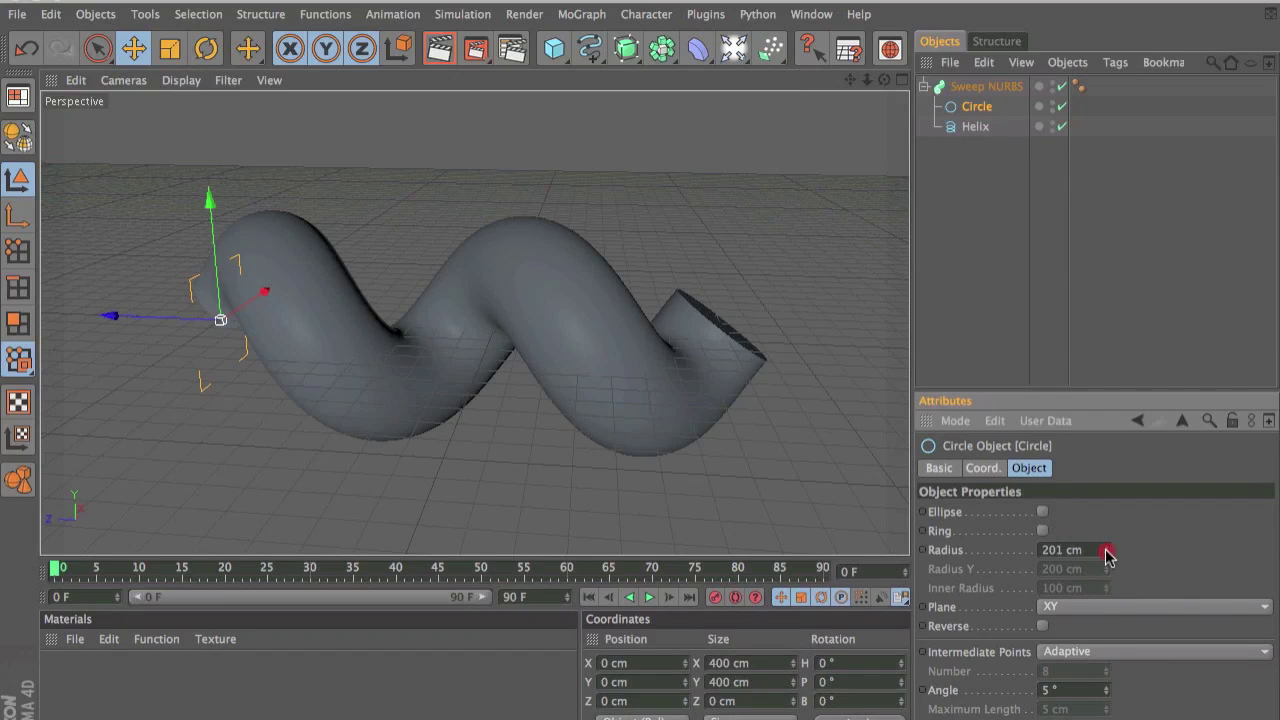
left_click_drag(1105, 550, 1107, 551)
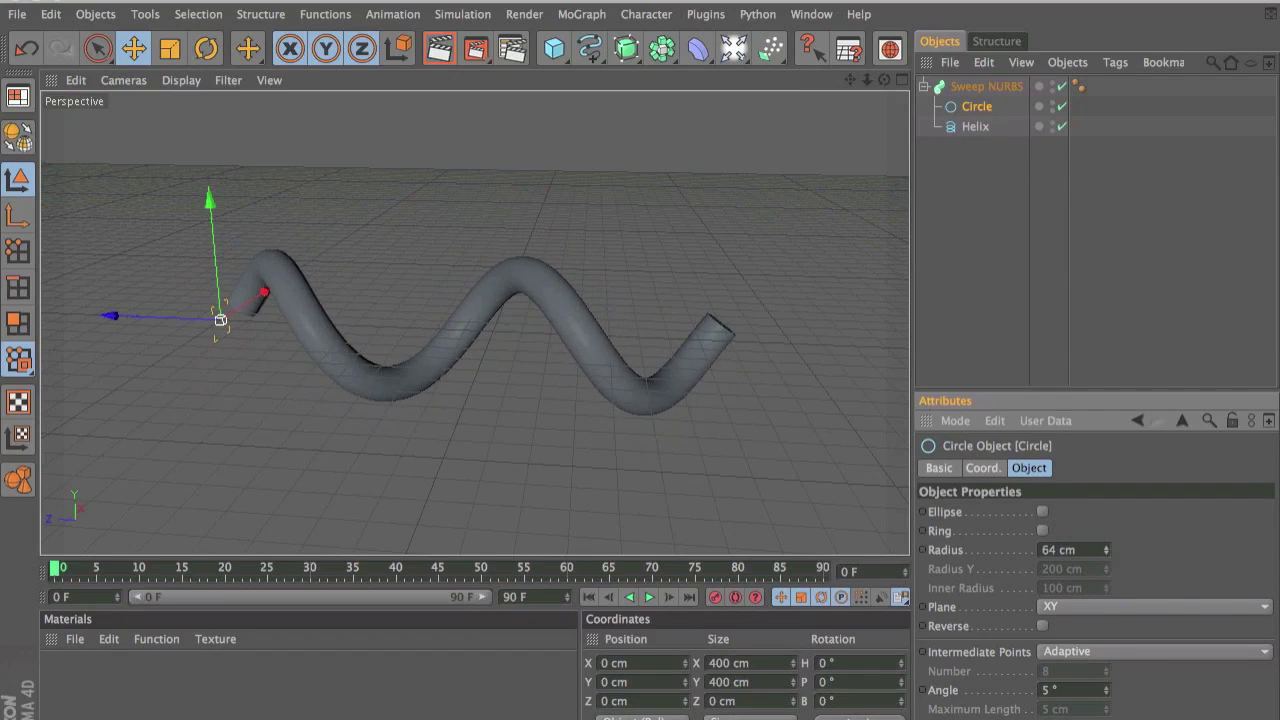
mouse_move(885, 80)
left_mouse_down()
mouse_move(855, 85)
mouse_move(884, 80)
left_mouse_up()
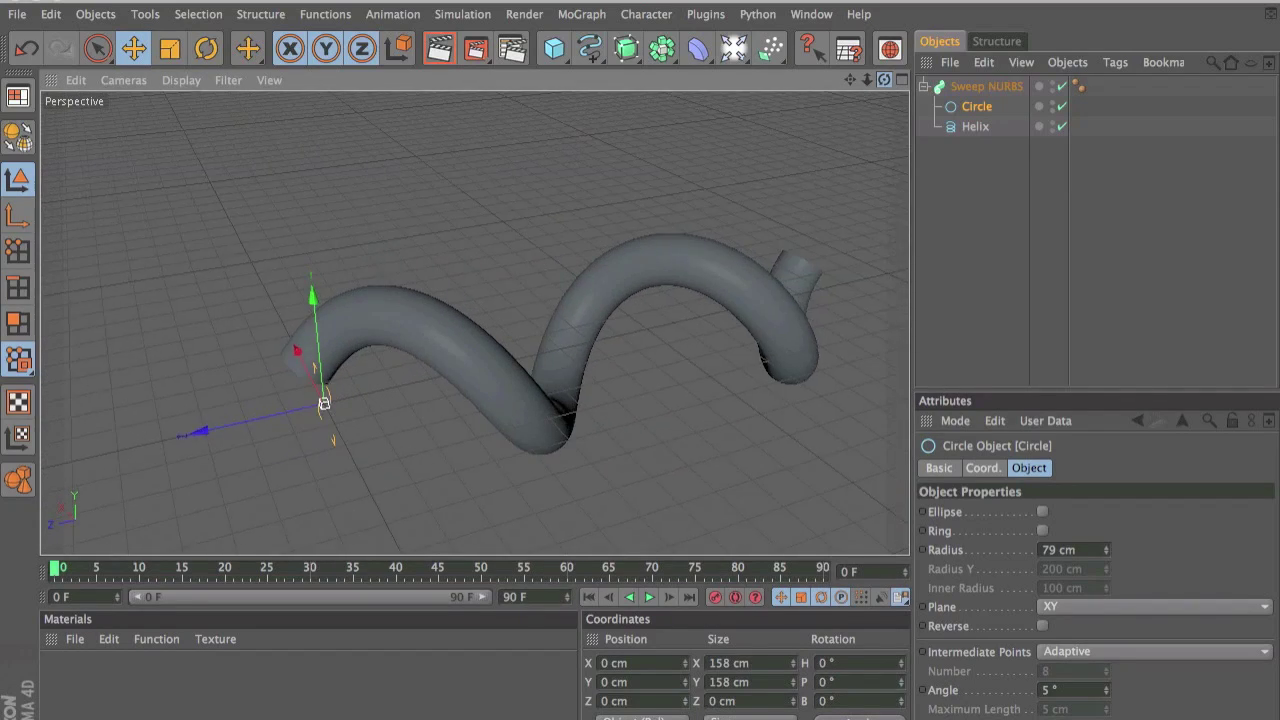
left_click(1005, 88)
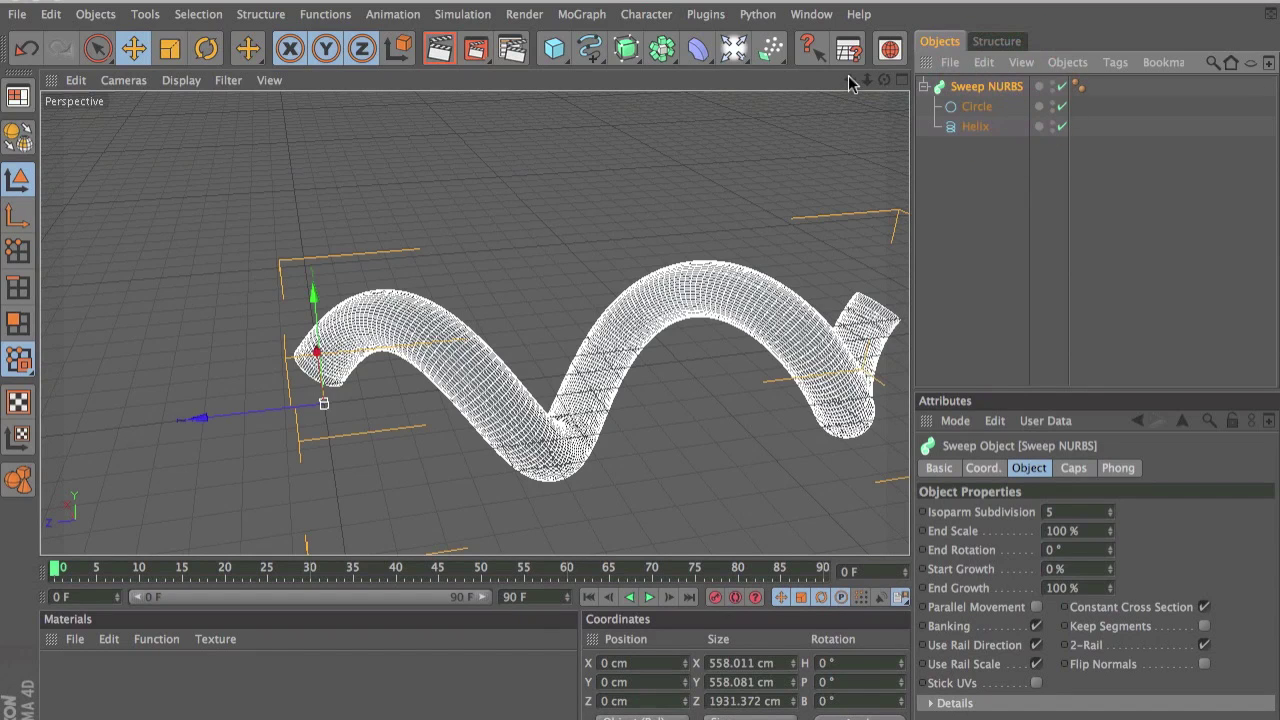
In the sweep's Details Scale curve, lower both endpoints and raise a middle point
left_click_drag(848, 82, 848, 82)
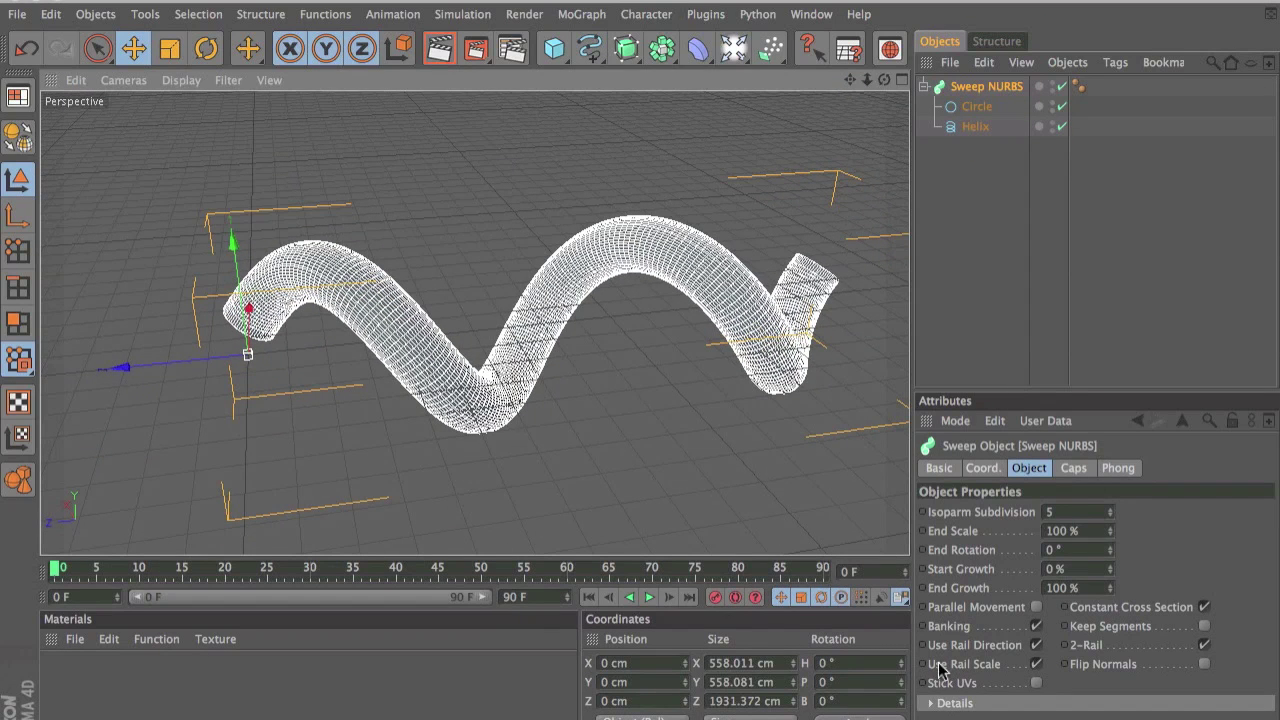
left_click(931, 704)
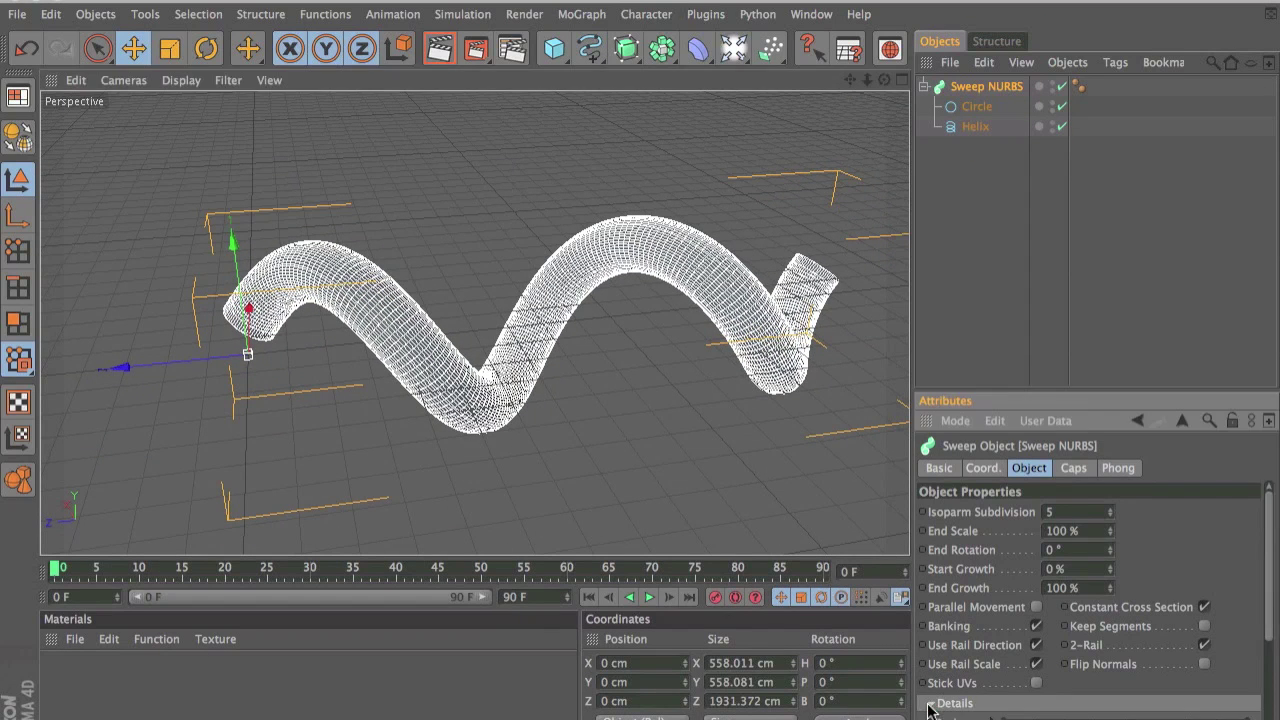
scroll(1272, 587, "down", 3)
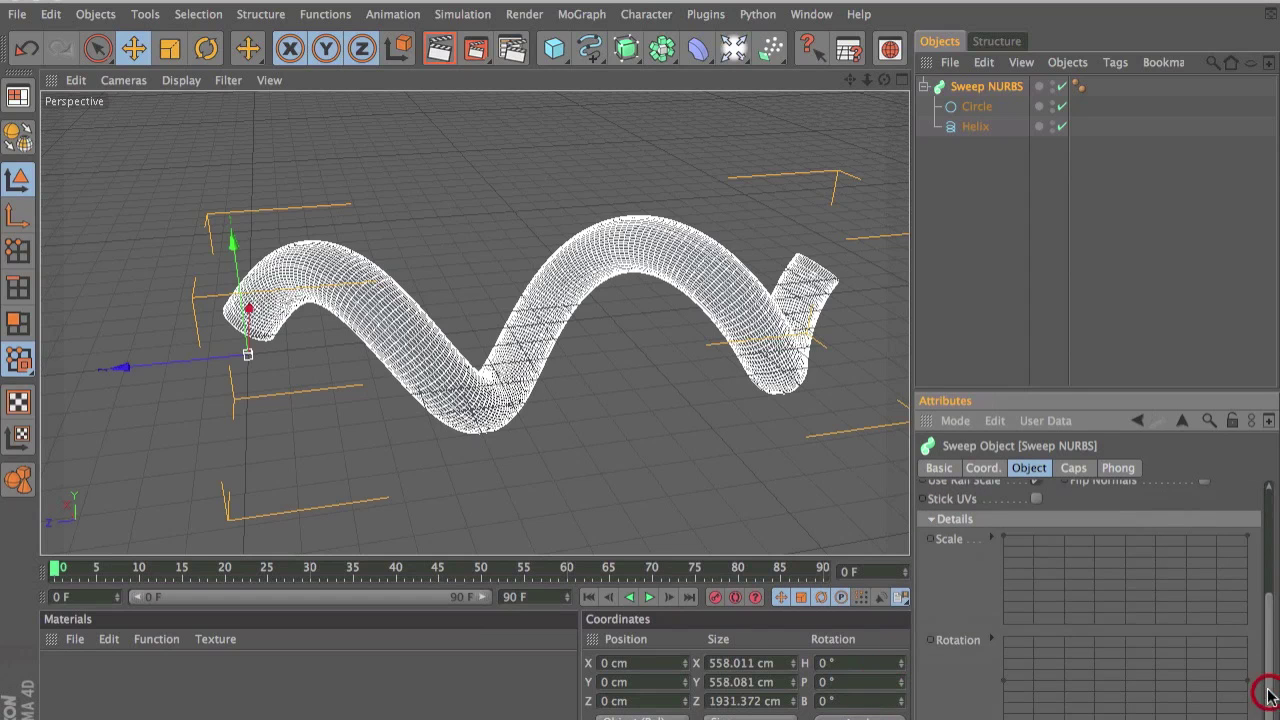
left_click_drag(1002, 535, 999, 646)
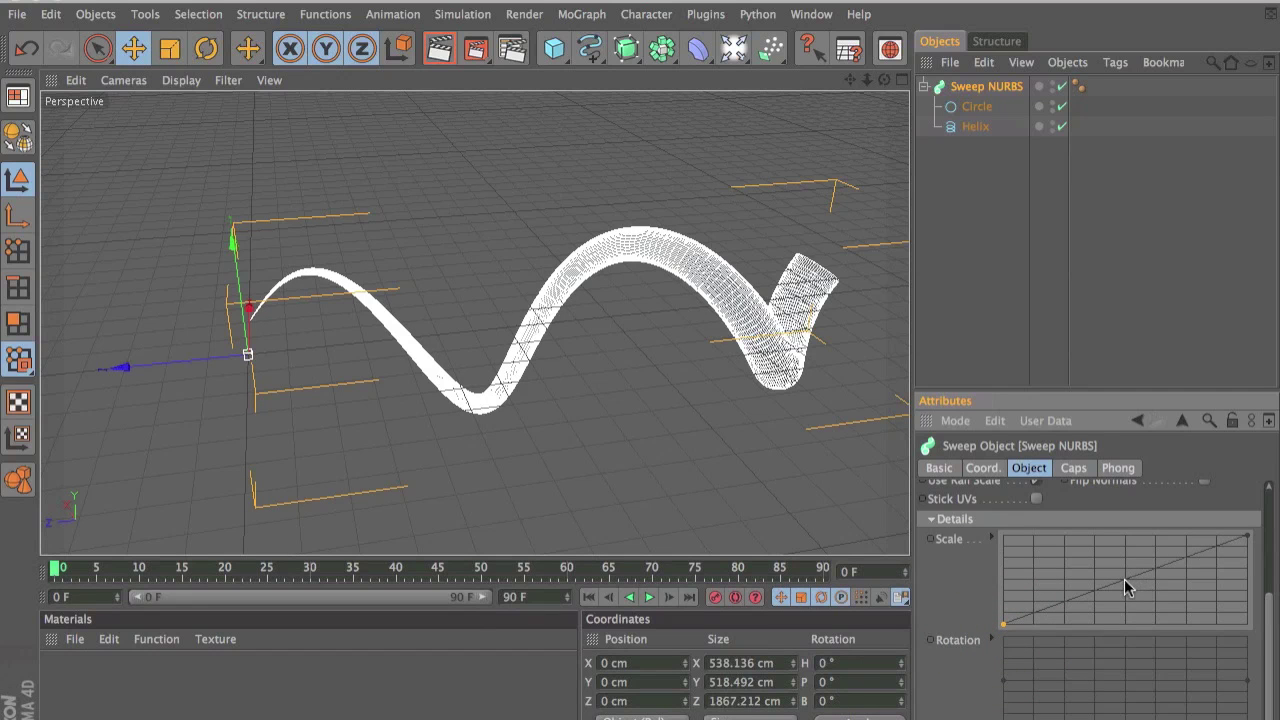
left_click_drag(1124, 579, 1126, 537)
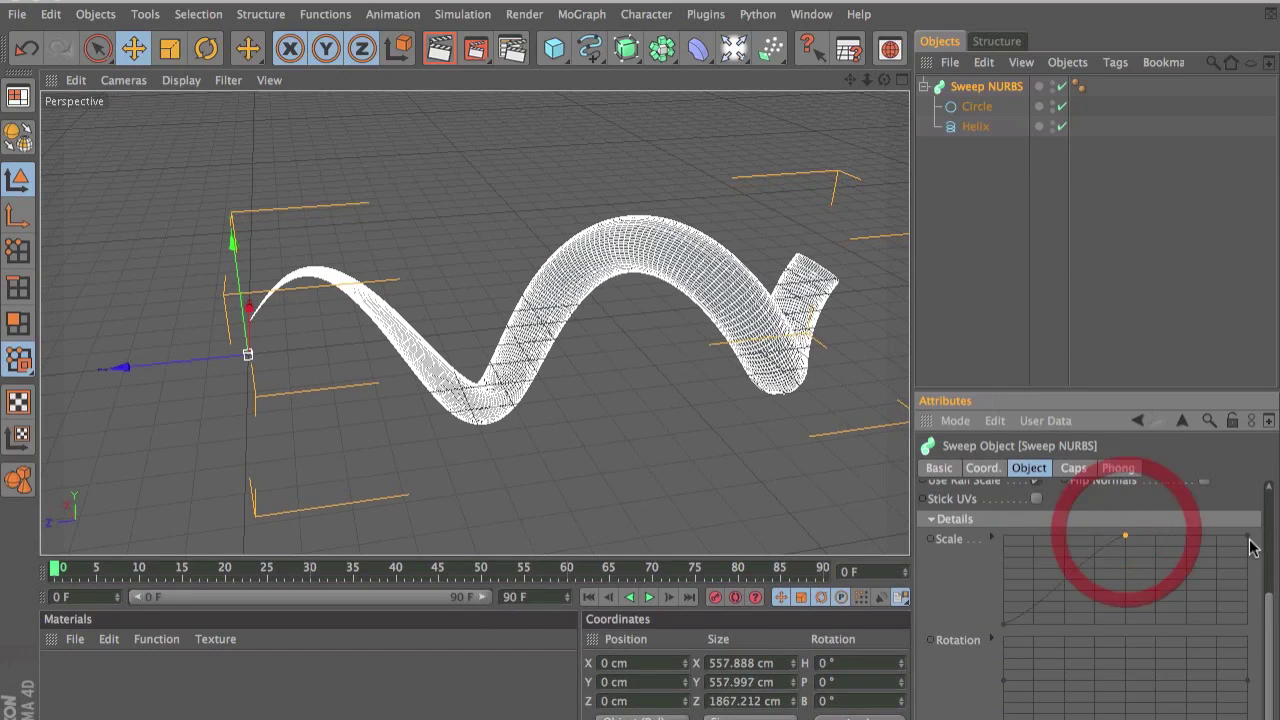
left_click_drag(1247, 537, 1243, 633)
left_click_drag(885, 88, 776, 36)
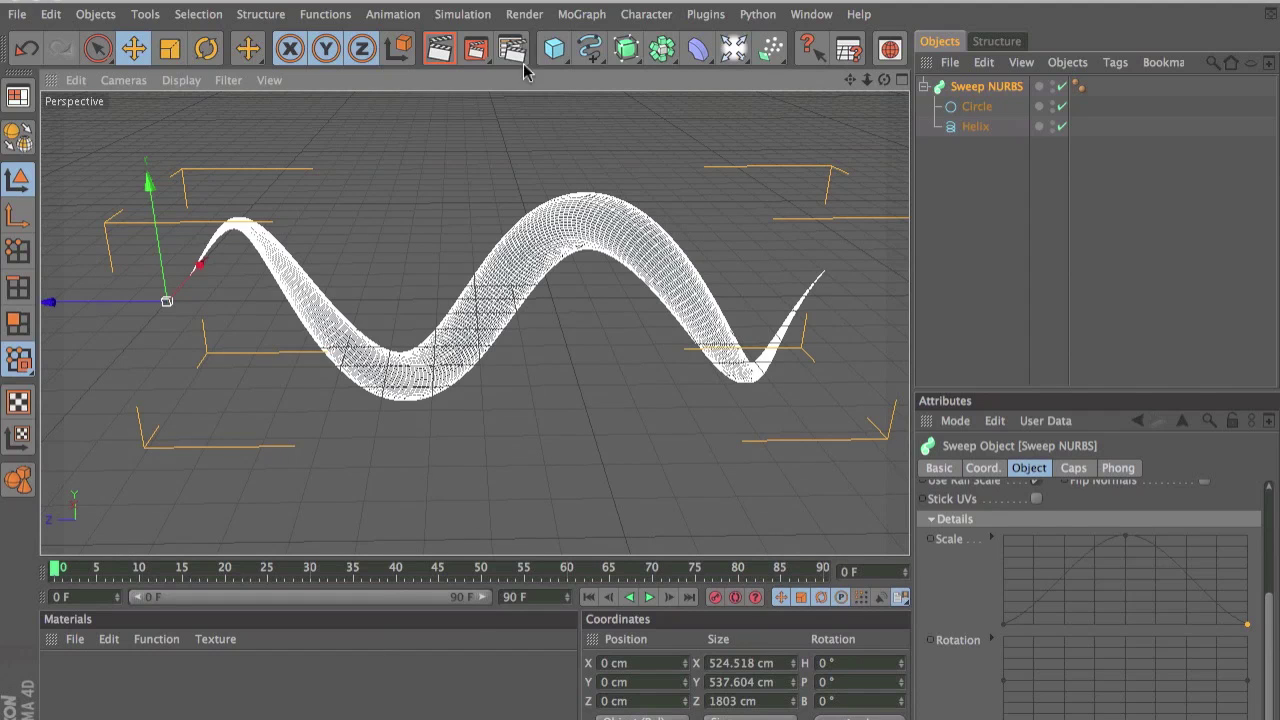
left_click(736, 48)
Add a light, raise it and pull it back along Z, then render a preview of the grey sweep
left_click(766, 68)
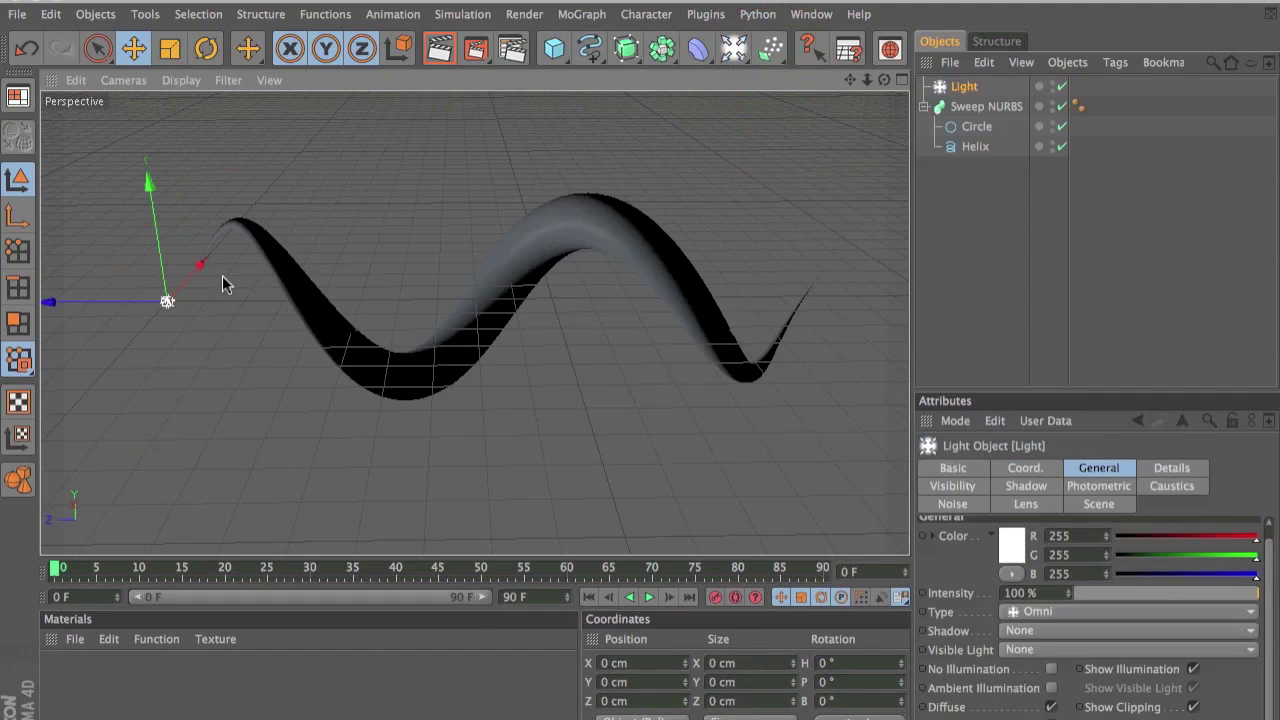
left_click_drag(151, 246, 138, 95)
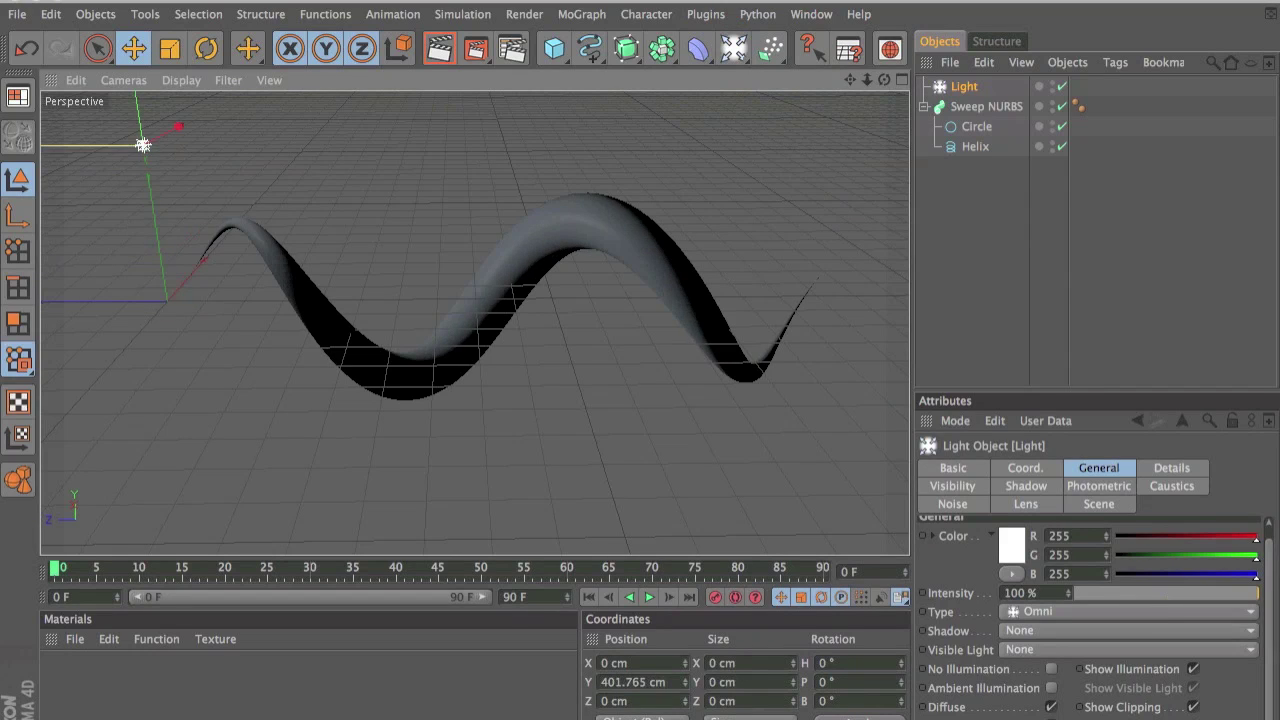
left_click_drag(104, 145, 450, 144)
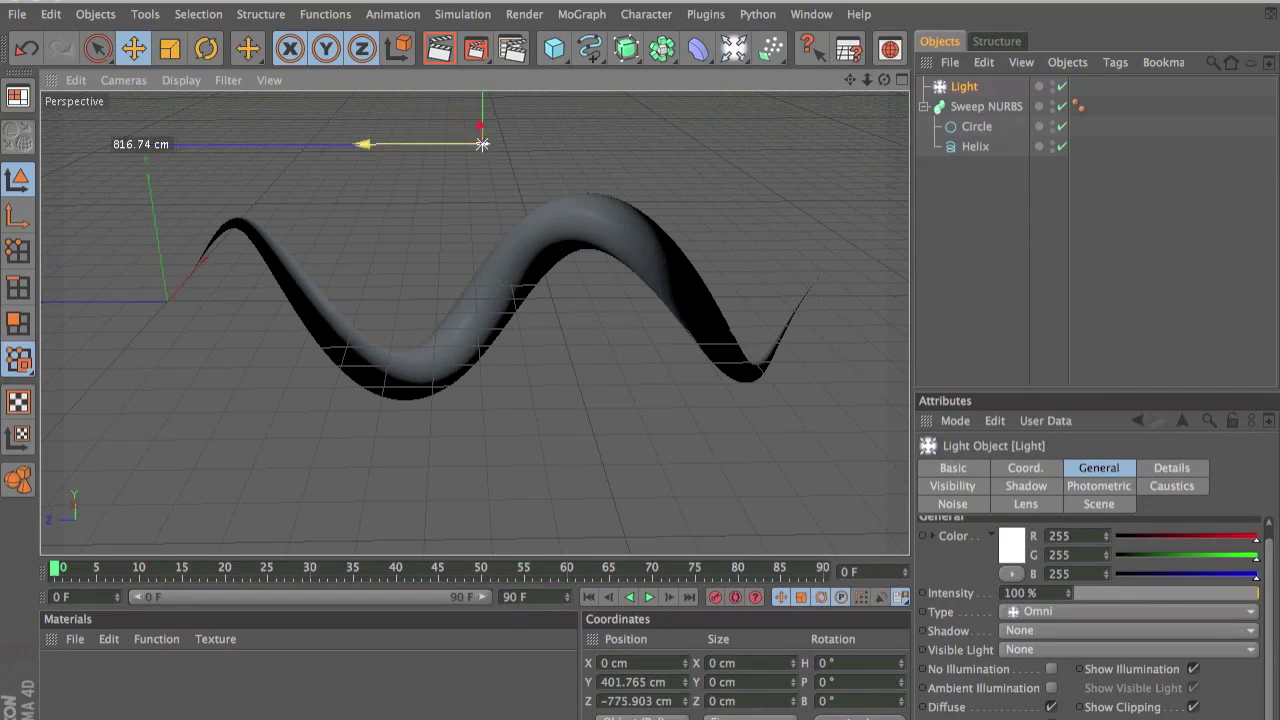
left_click(441, 50)
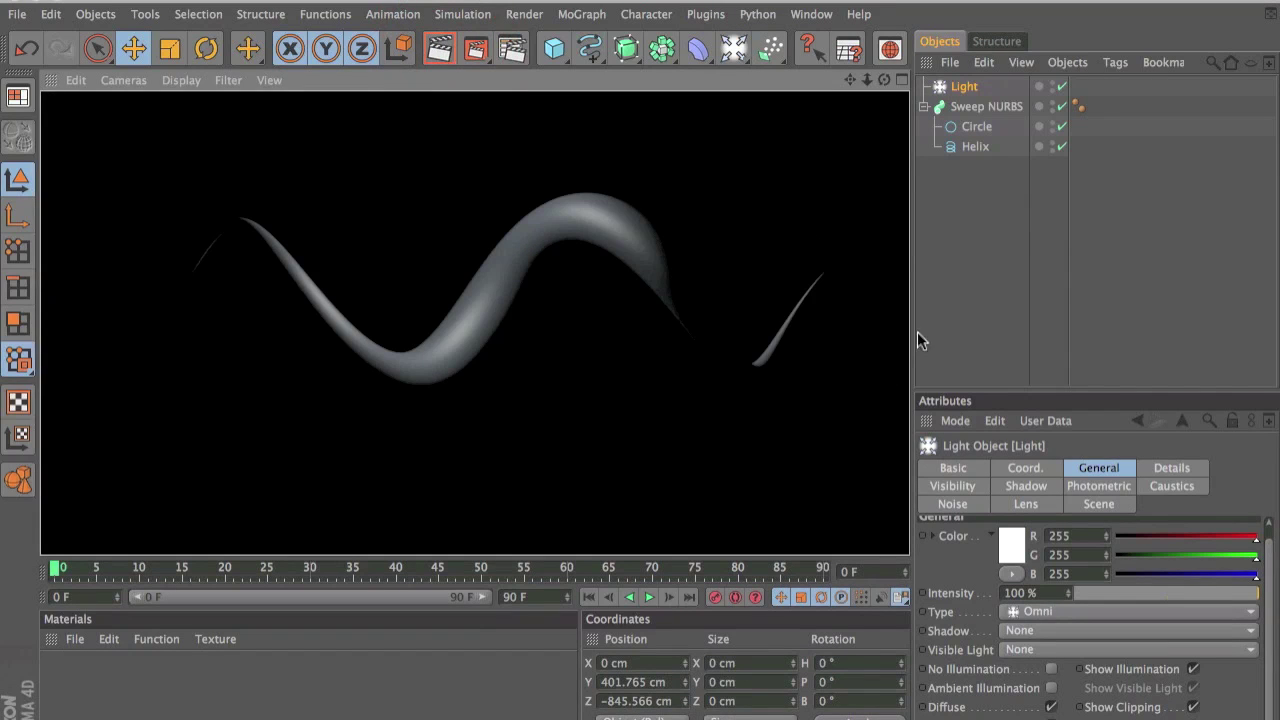
left_click(265, 693)
Create the new material Mat and set its colour to pure red (255/0/0)
double_click(265, 693)
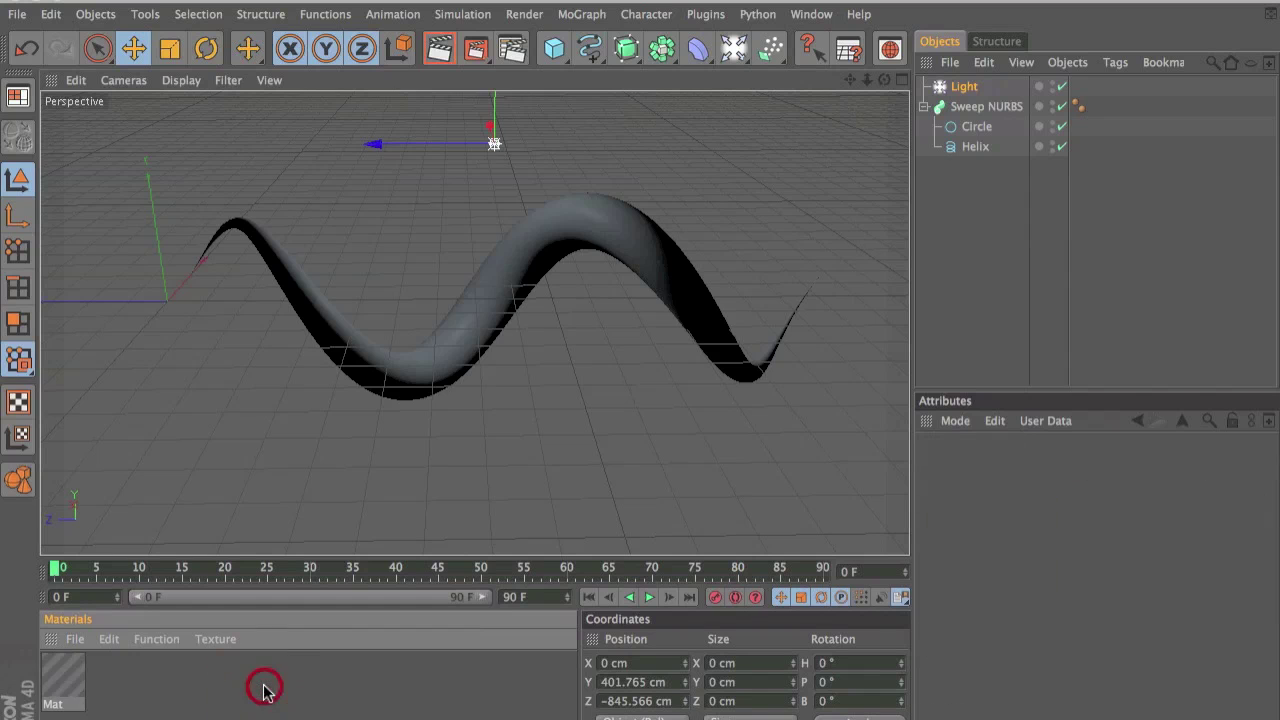
double_click(64, 677)
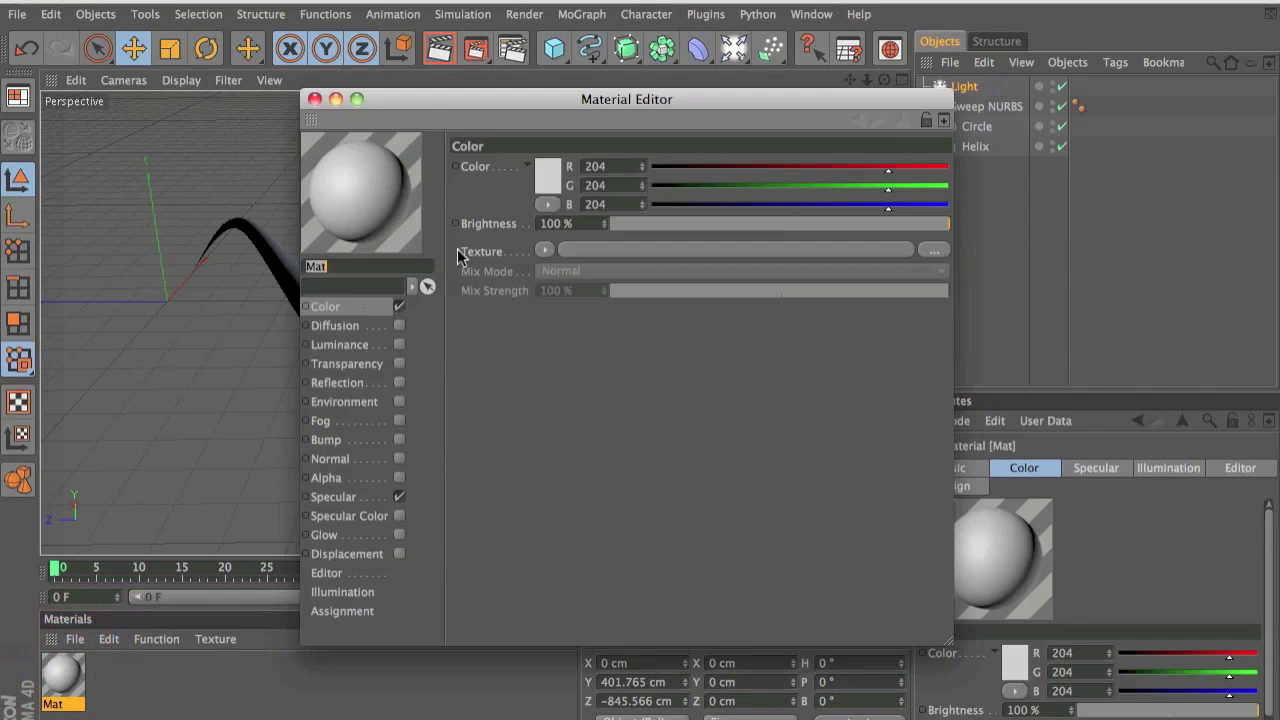
left_click(553, 182)
left_click_drag(528, 171, 600, 102)
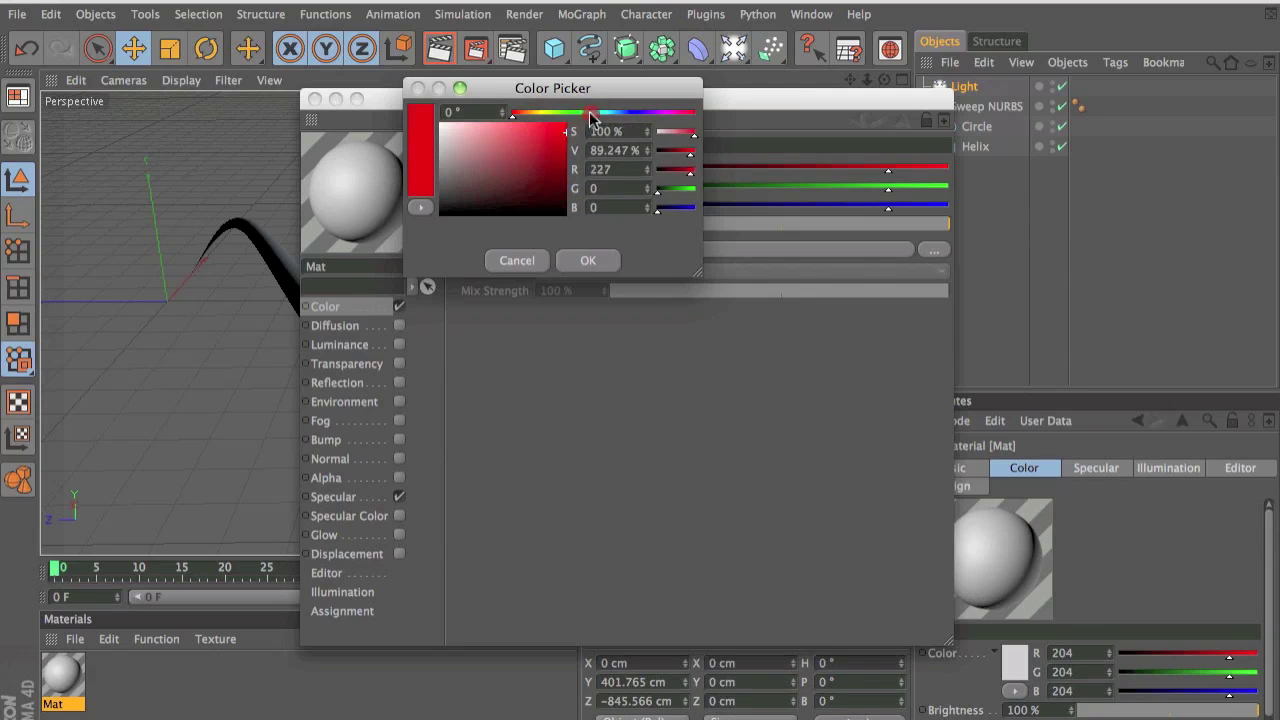
left_click(607, 268)
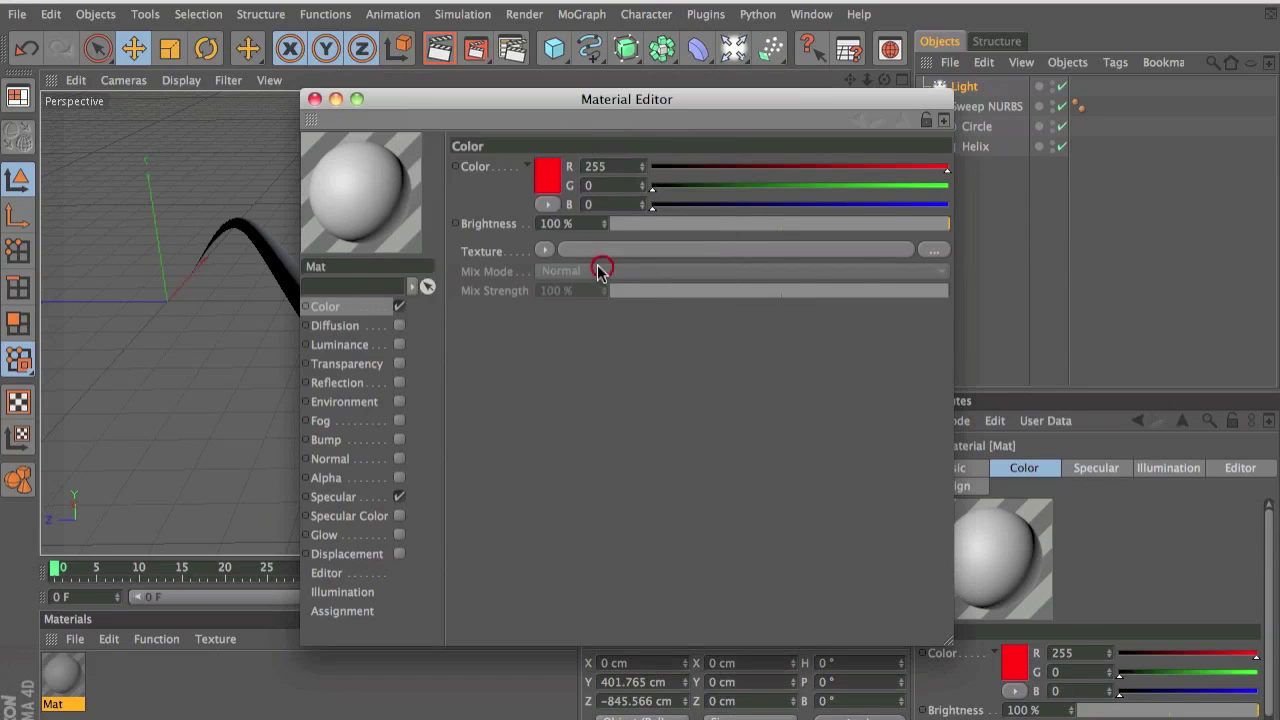
Enable Mat's Reflection at 11% strength with a Fresnel texture
left_click(399, 382)
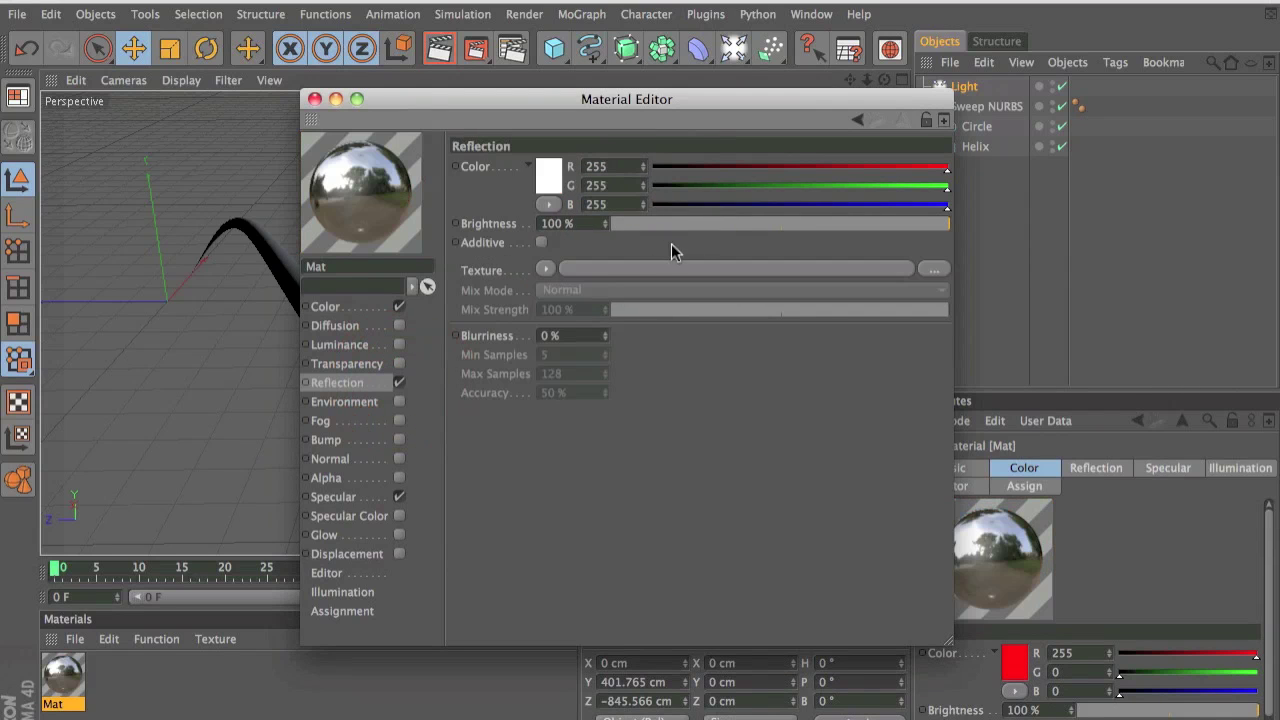
left_click_drag(694, 223, 647, 221)
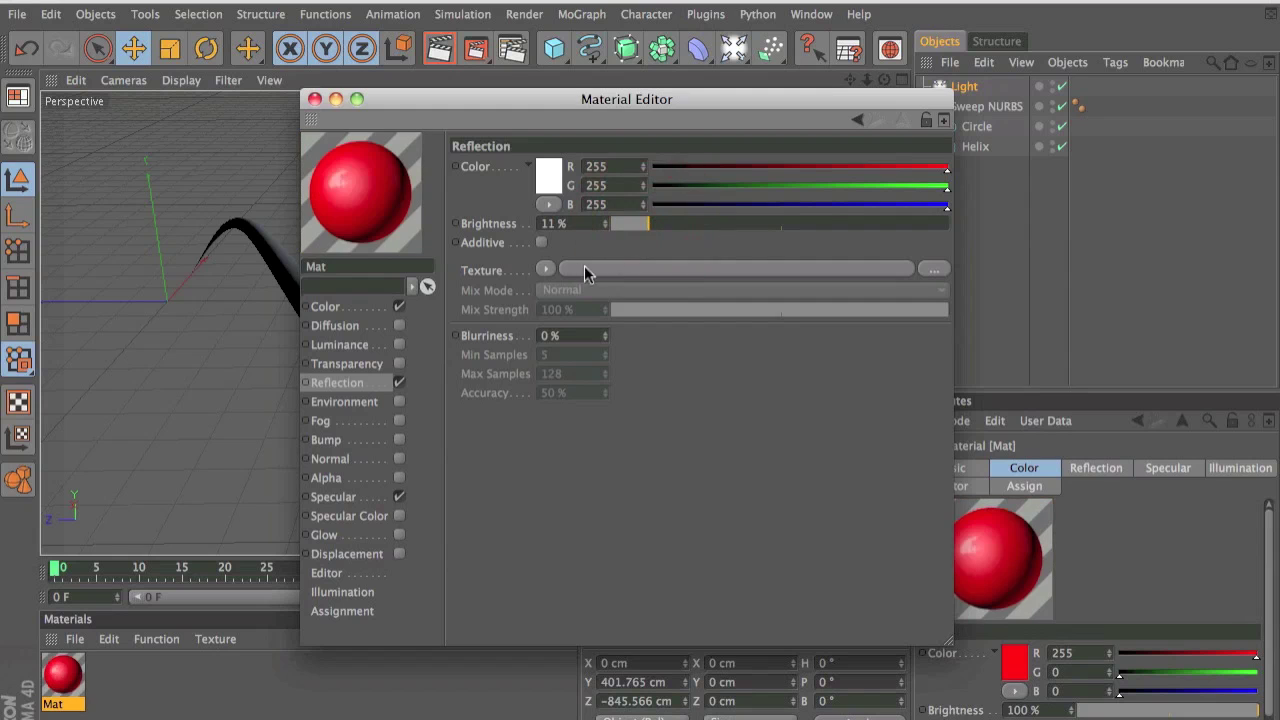
left_click(546, 271)
left_click(579, 460)
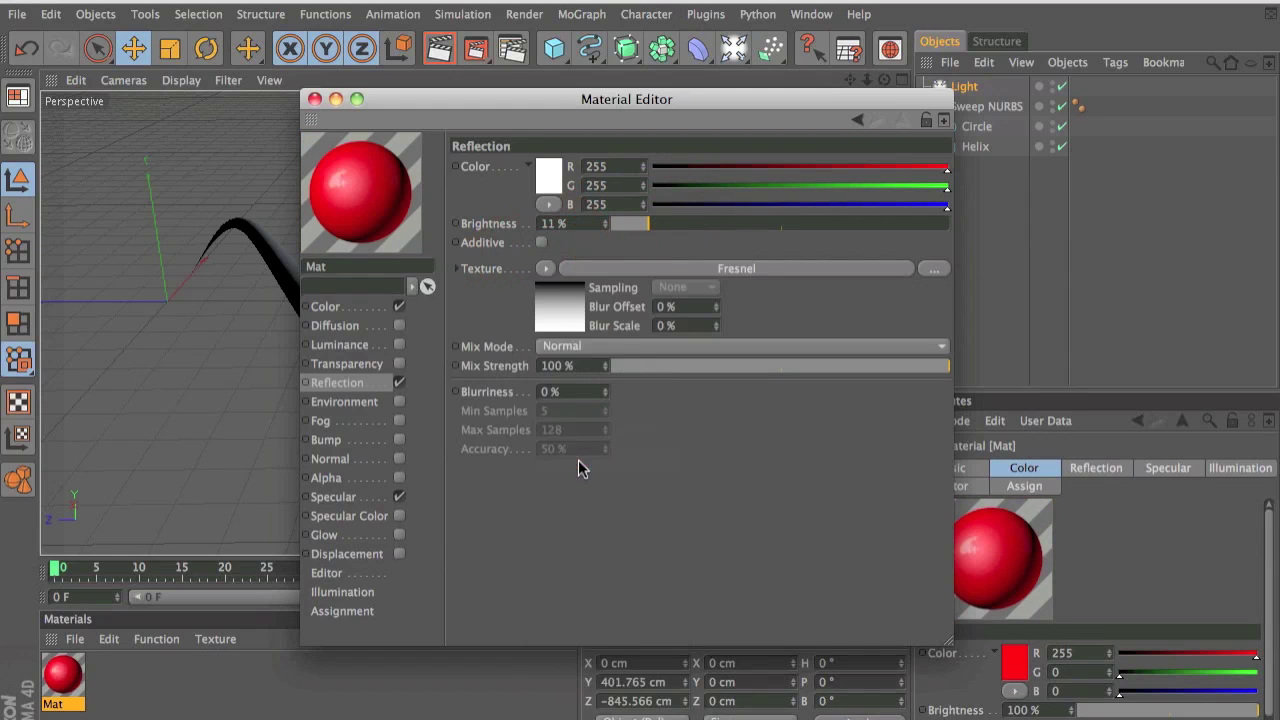
left_click(314, 99)
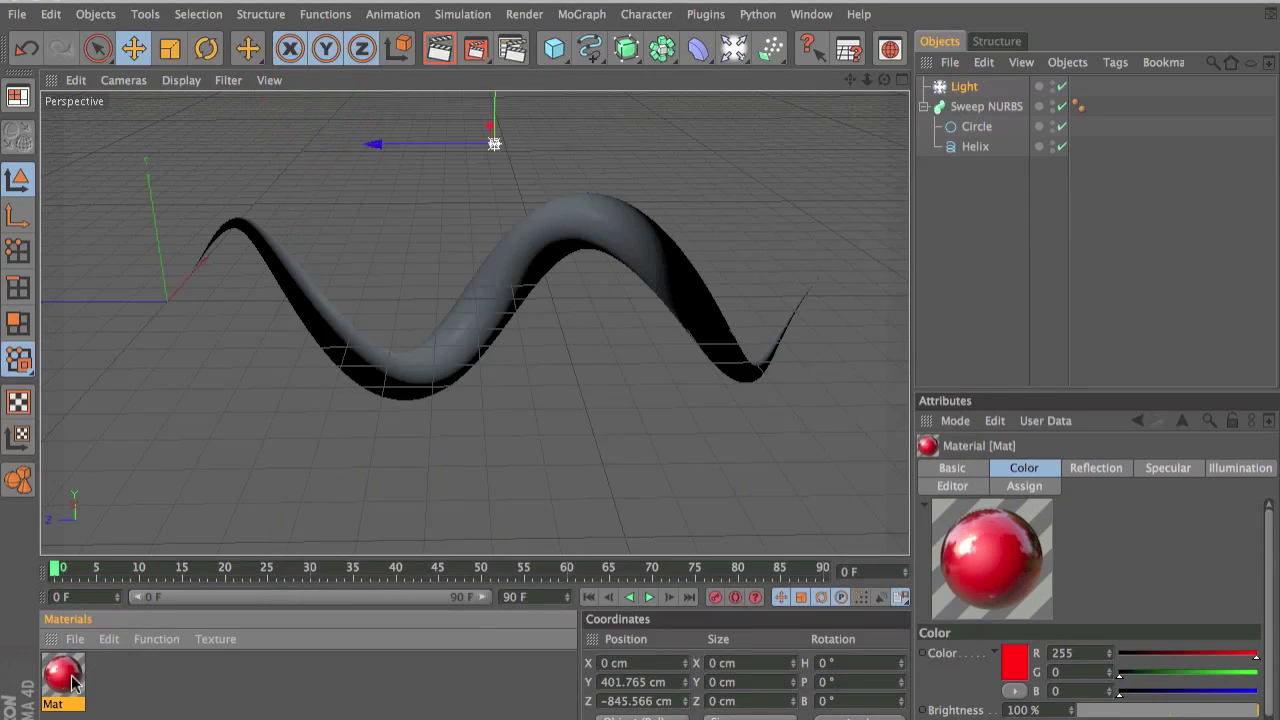
Apply Mat to the Sweep NURBS, render the red tube, and orbit around it
mouse_move(62, 675)
left_mouse_down()
mouse_move(472, 372)
mouse_move(460, 354)
left_mouse_up()
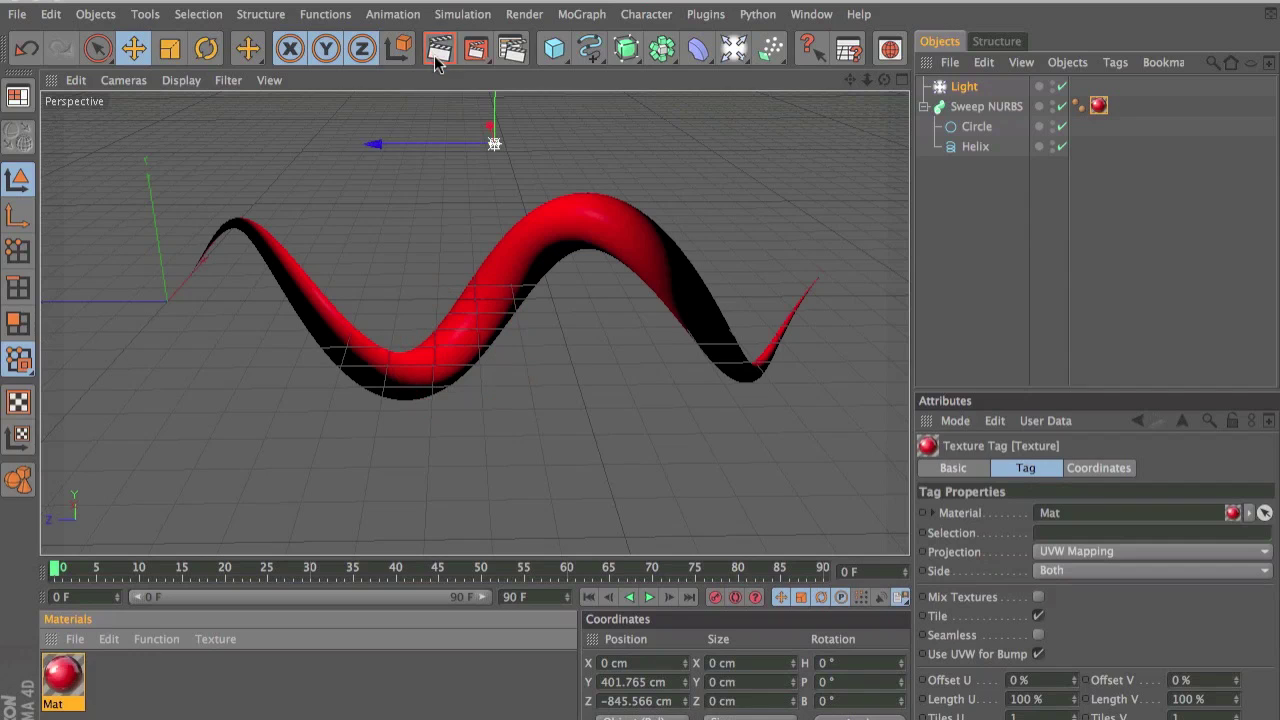
left_click(436, 58)
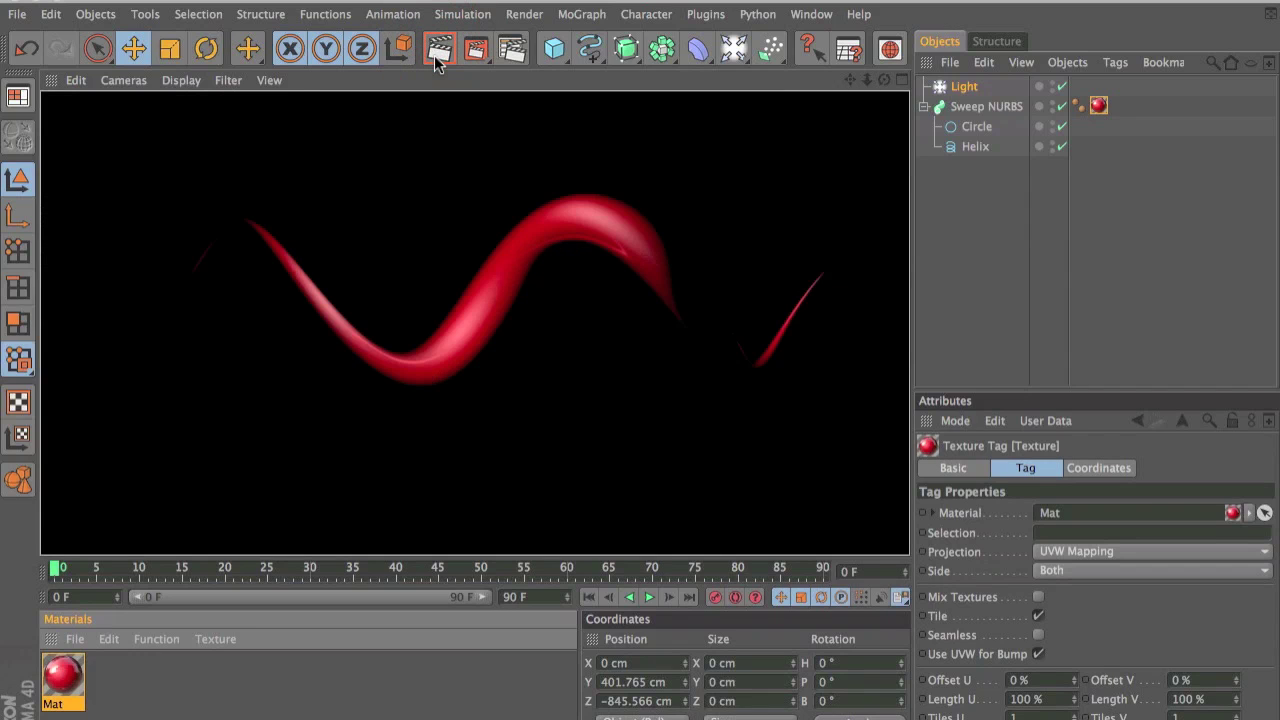
left_click(375, 675)
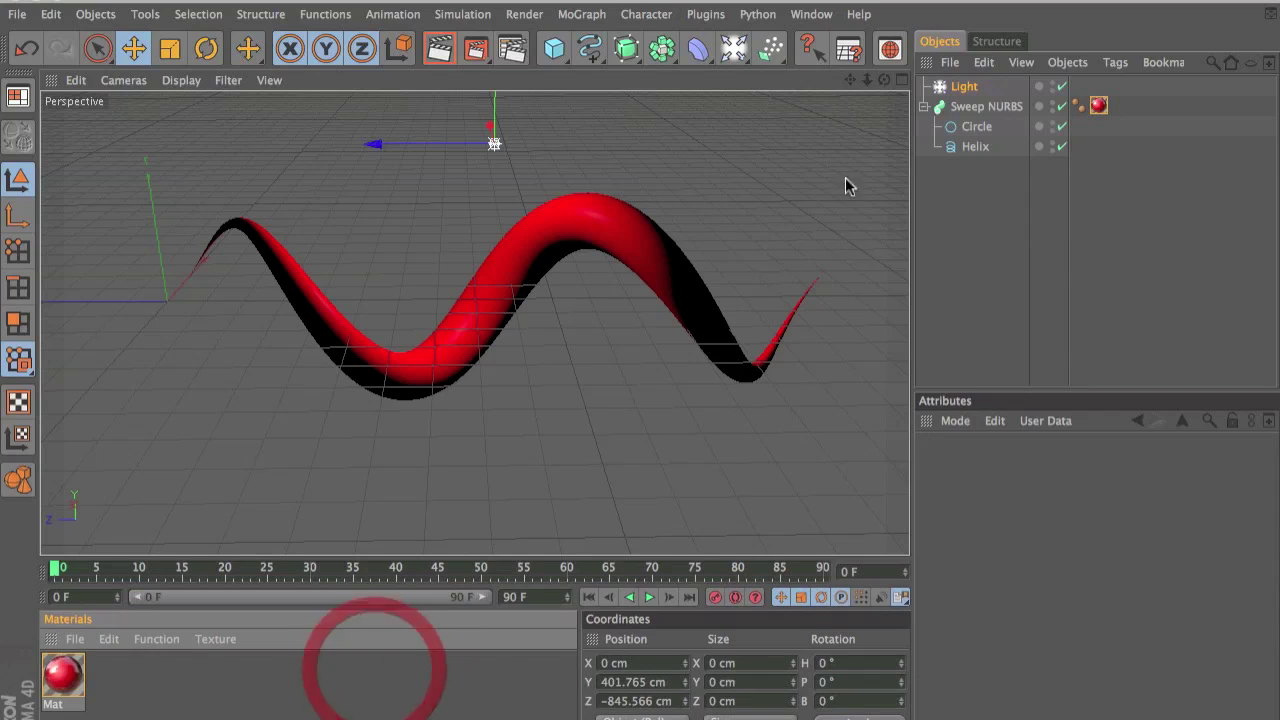
mouse_move(884, 80)
left_mouse_down()
mouse_move(846, 129)
mouse_move(758, 135)
left_mouse_up()
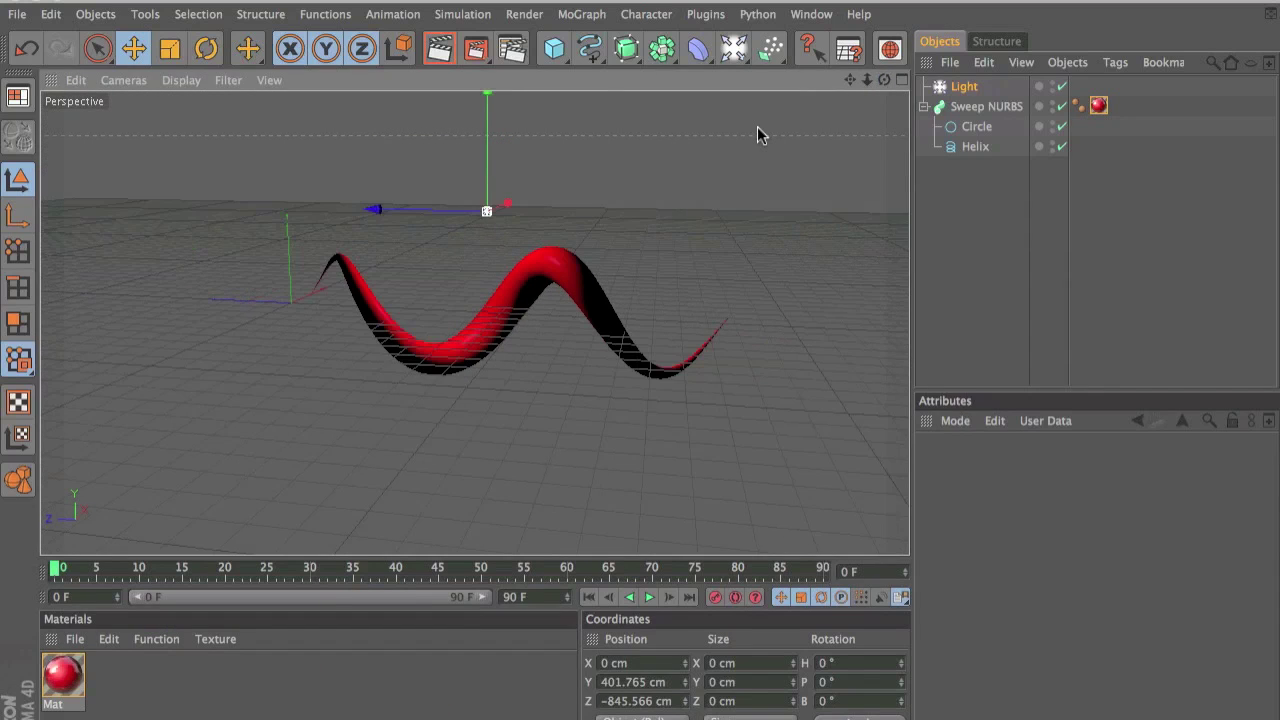
Delete the Sweep NURBS, Circle and Helix so only the Light remains
left_click(590, 64)
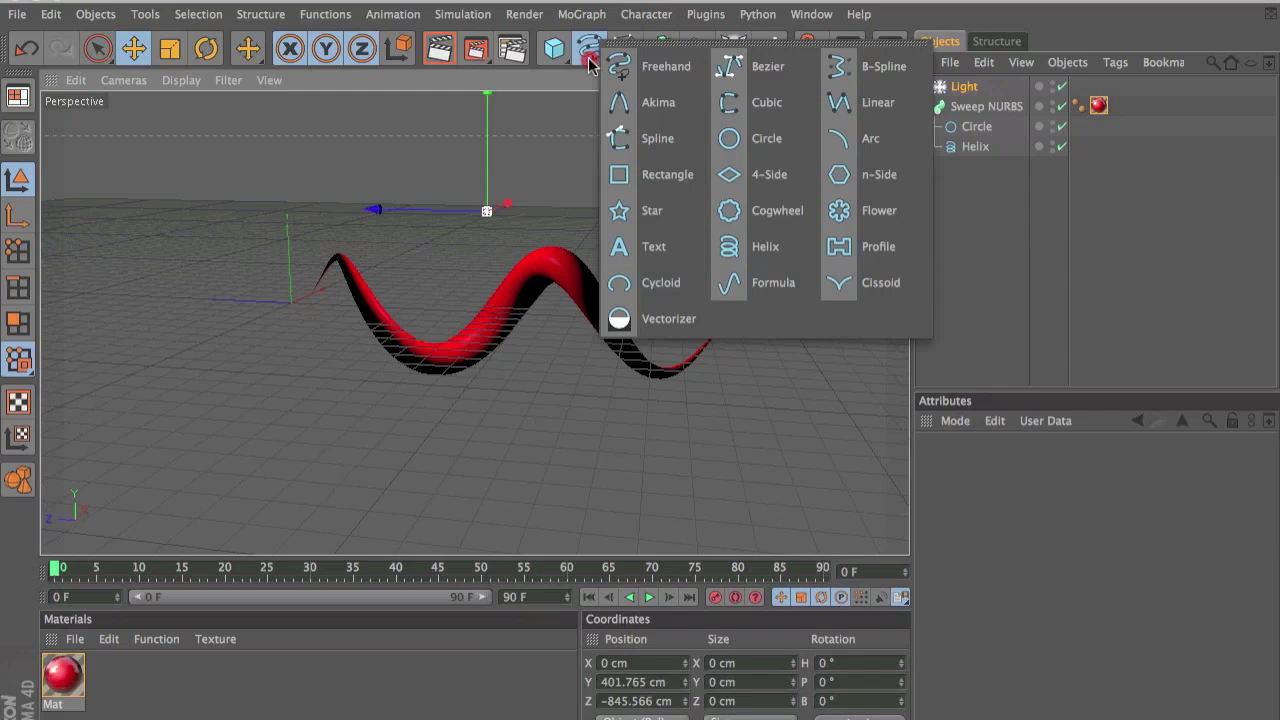
left_click_drag(590, 64, 798, 188)
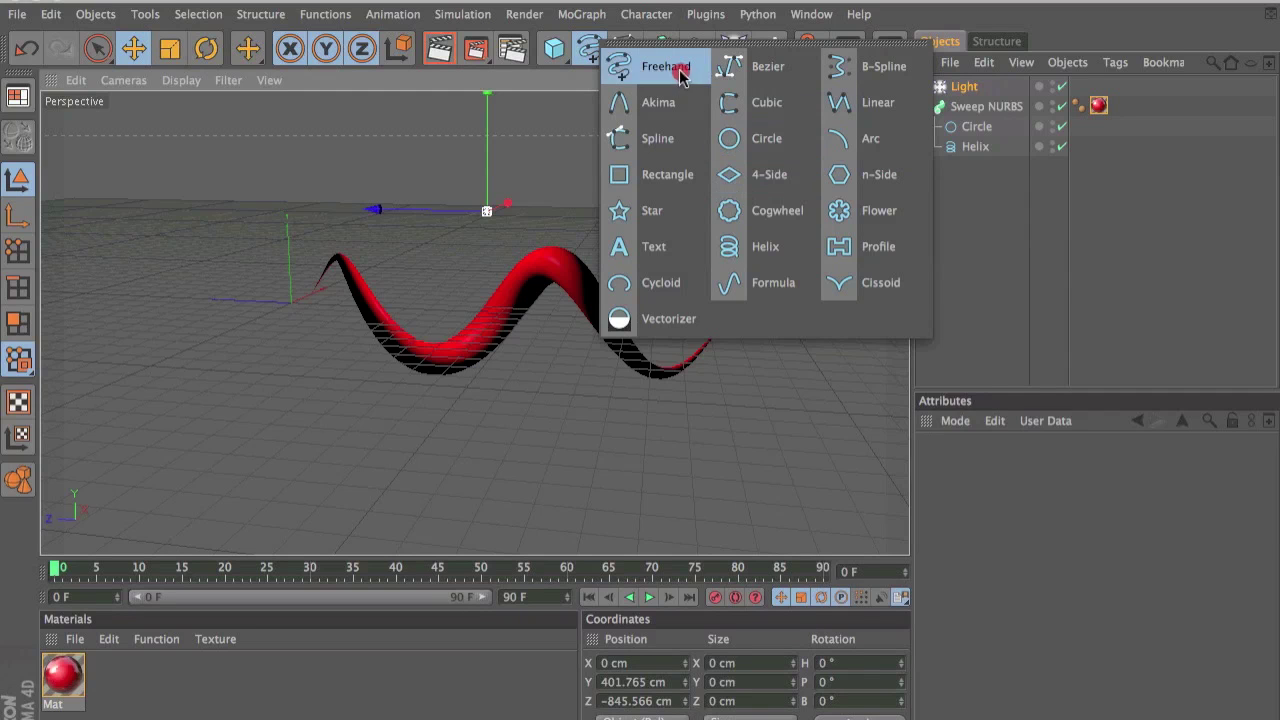
left_click_drag(798, 188, 593, 50)
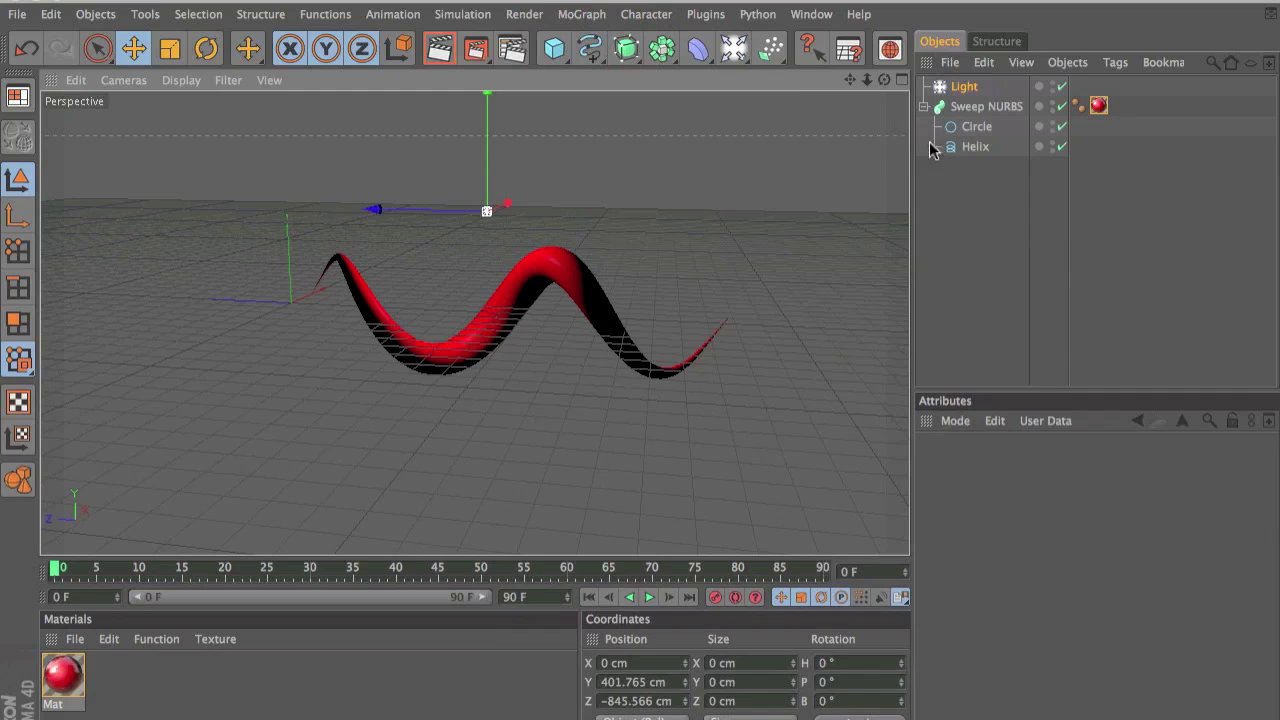
left_click_drag(928, 172, 966, 90)
key("Delete")
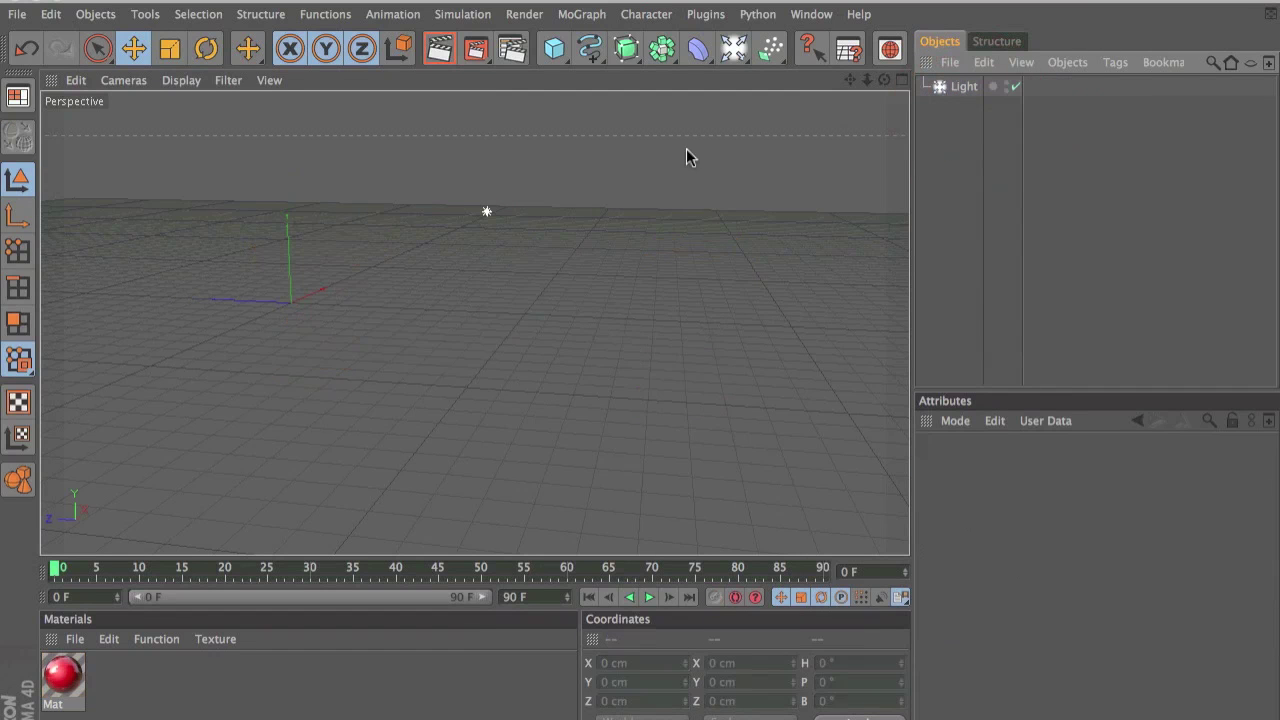
left_click_drag(884, 79, 866, 80)
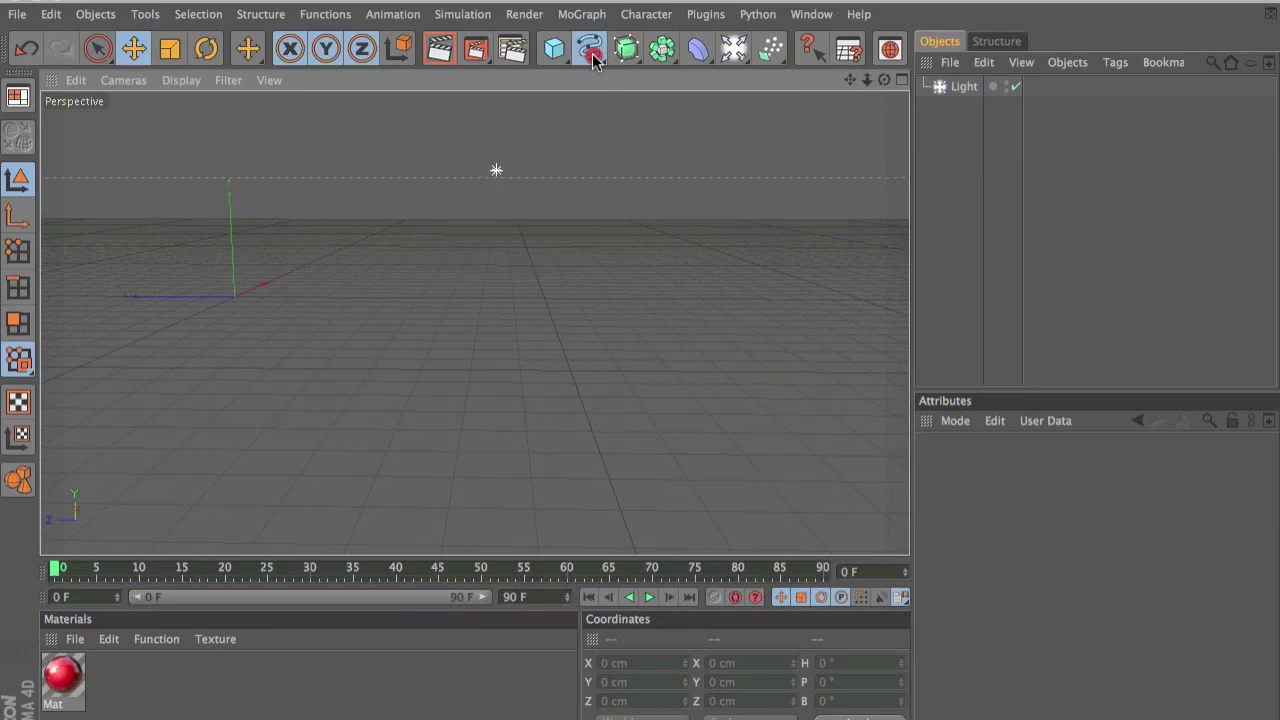
left_click(592, 53)
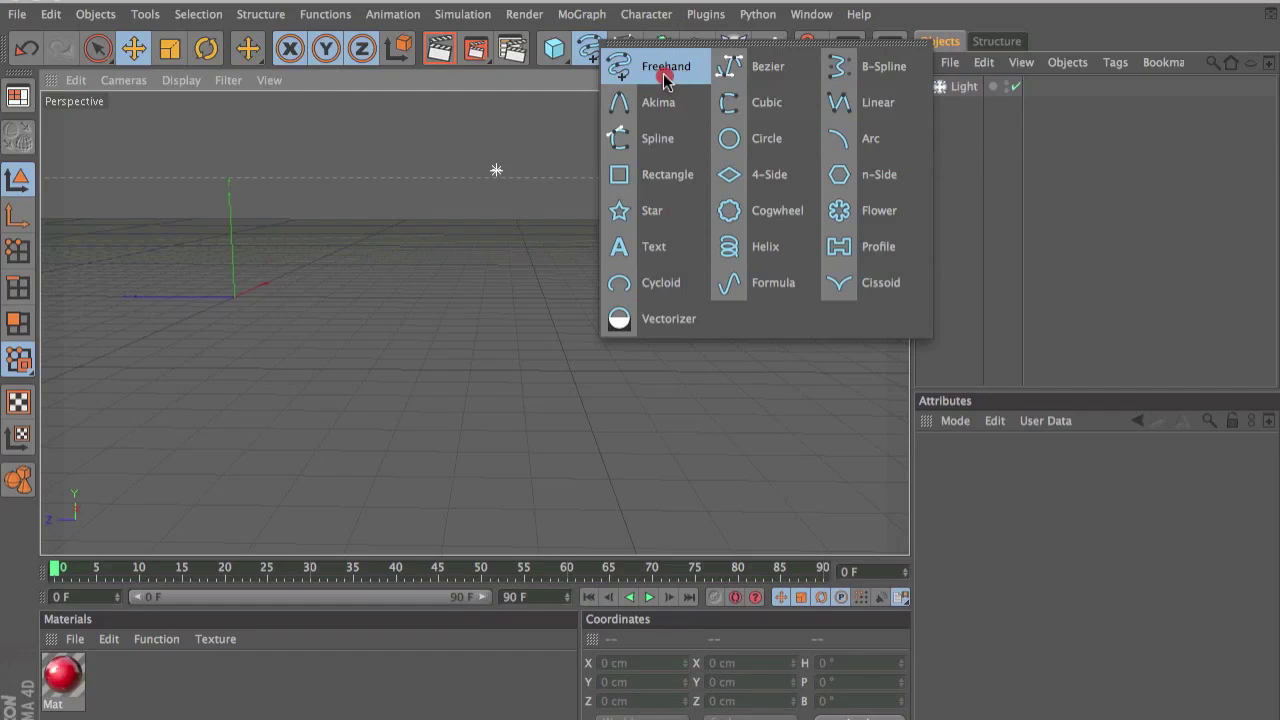
Pick the Linear spline tool and switch the empty scene to the four-view layout
left_click(877, 104)
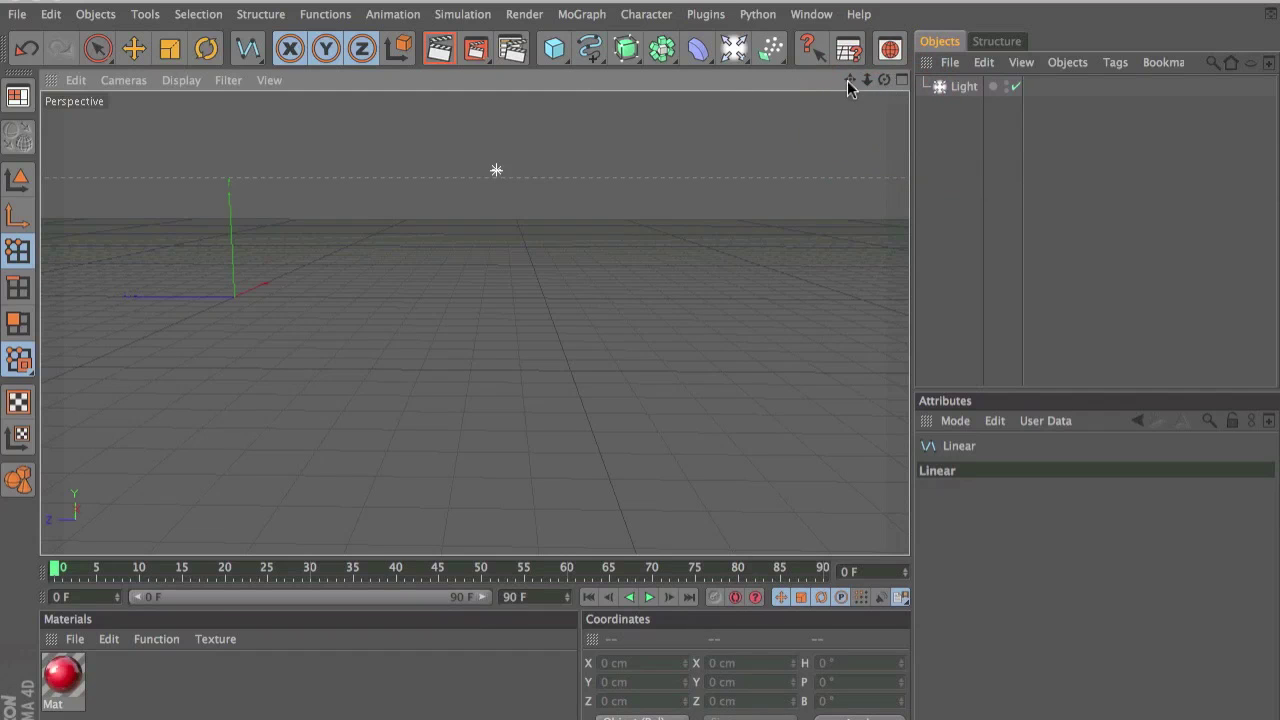
mouse_move(848, 78)
left_mouse_down()
mouse_move(866, 77)
mouse_move(883, 120)
left_mouse_up()
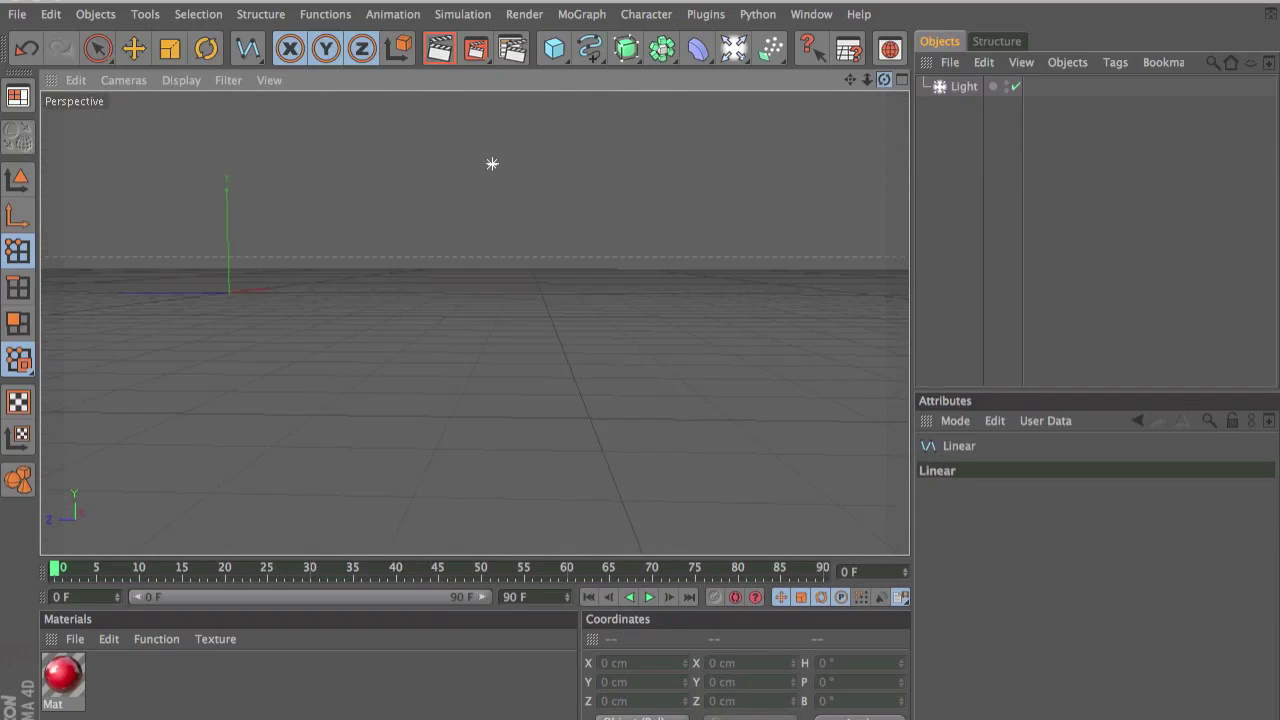
left_click_drag(884, 80, 882, 88)
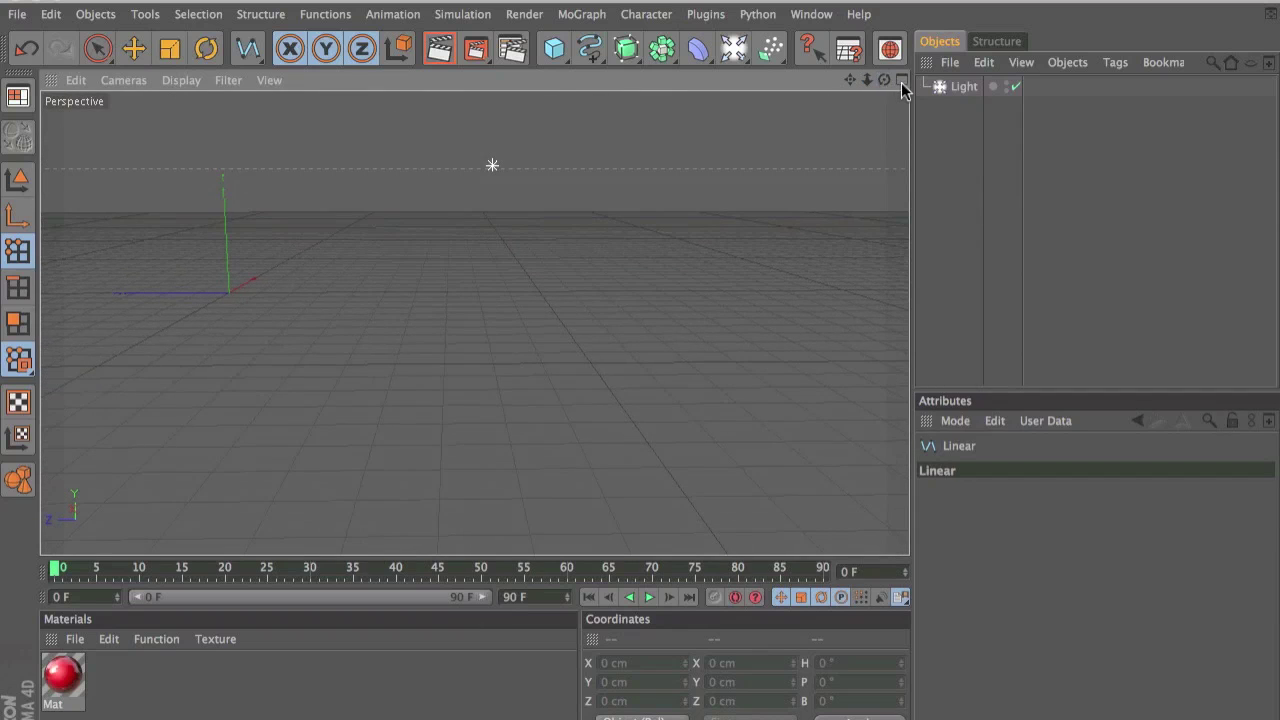
left_click(901, 82)
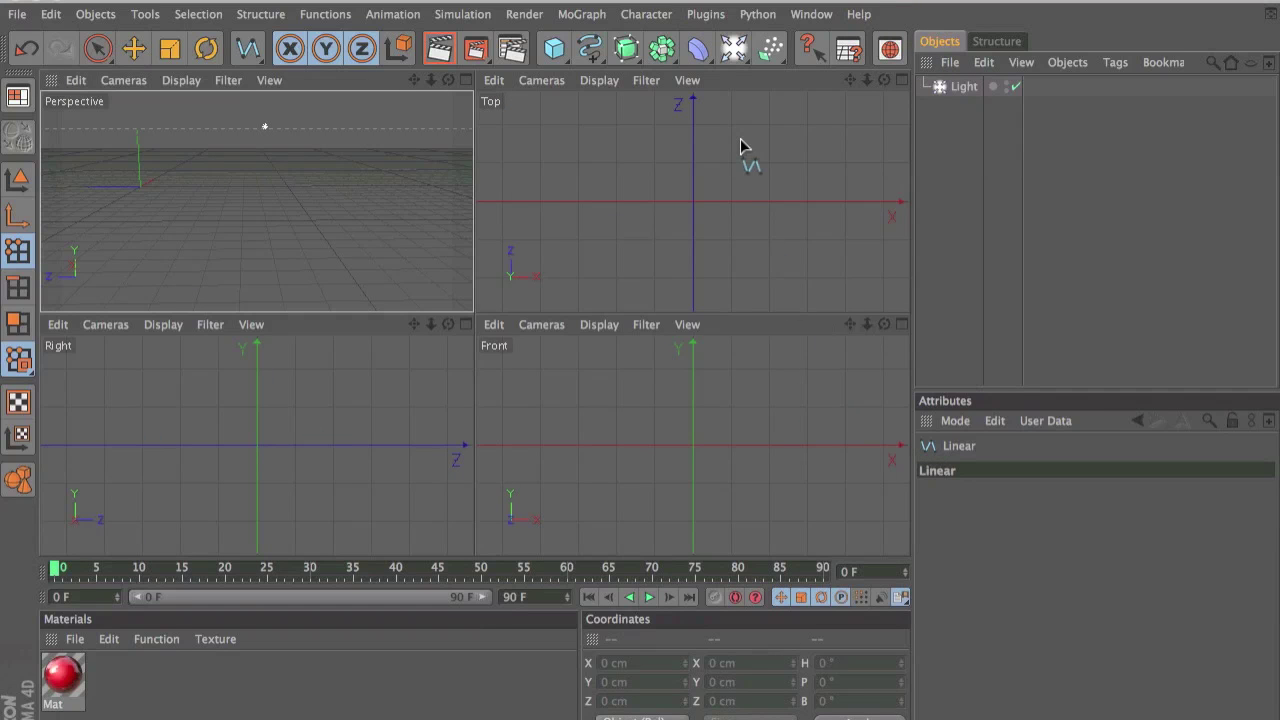
Maximize the Front view, add a Lathe NURBS, and place the profile's first point
left_click(903, 324)
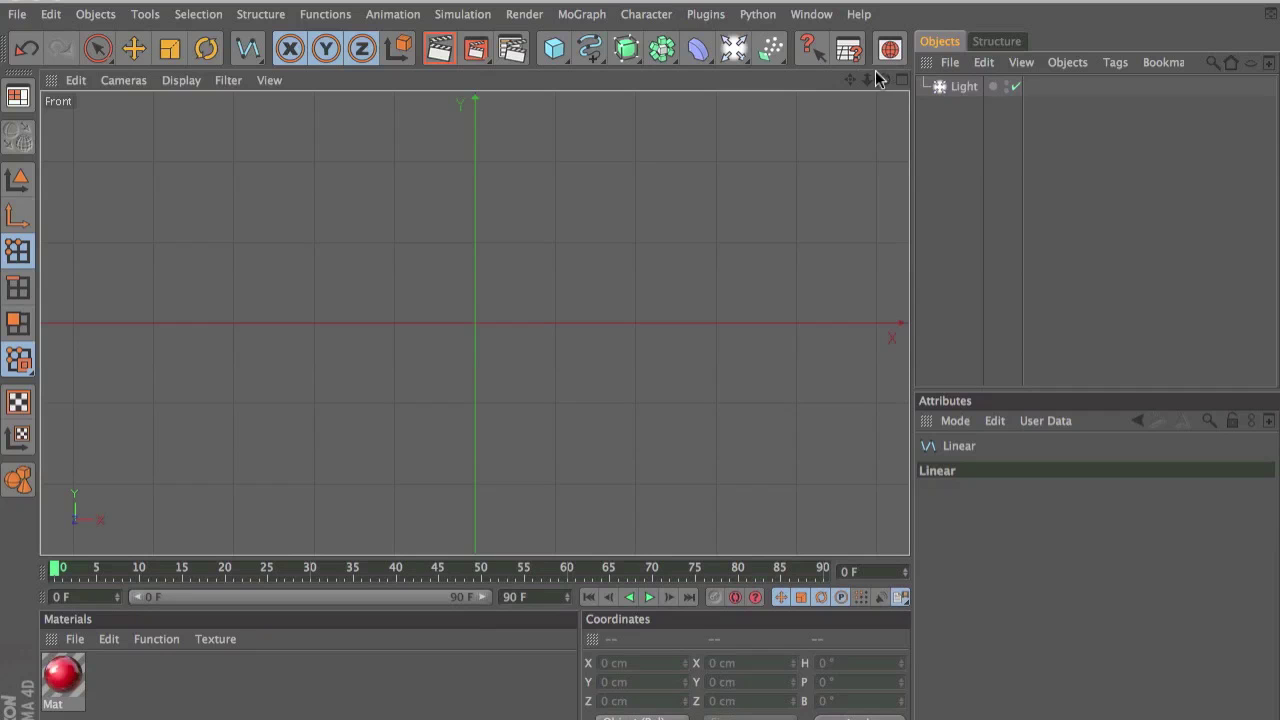
mouse_move(850, 80)
left_mouse_down()
mouse_move(1092, 112)
mouse_move(665, 28)
left_mouse_up()
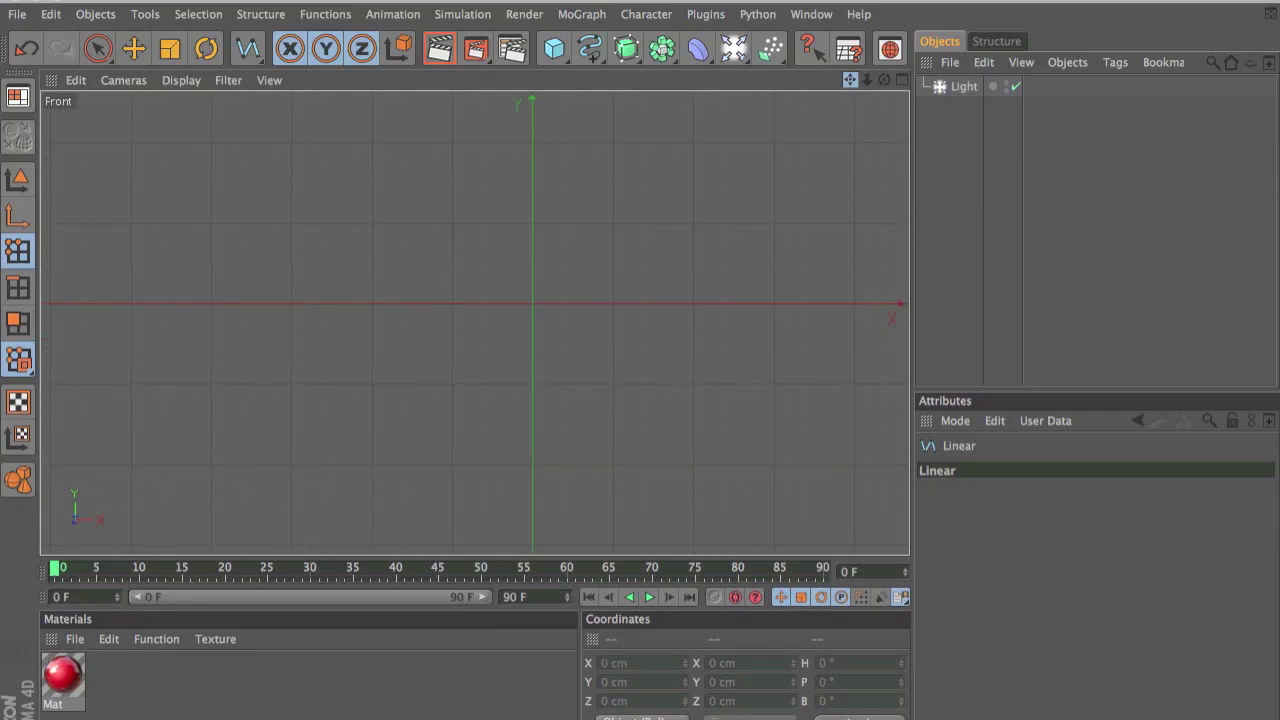
left_click_drag(867, 80, 863, 79)
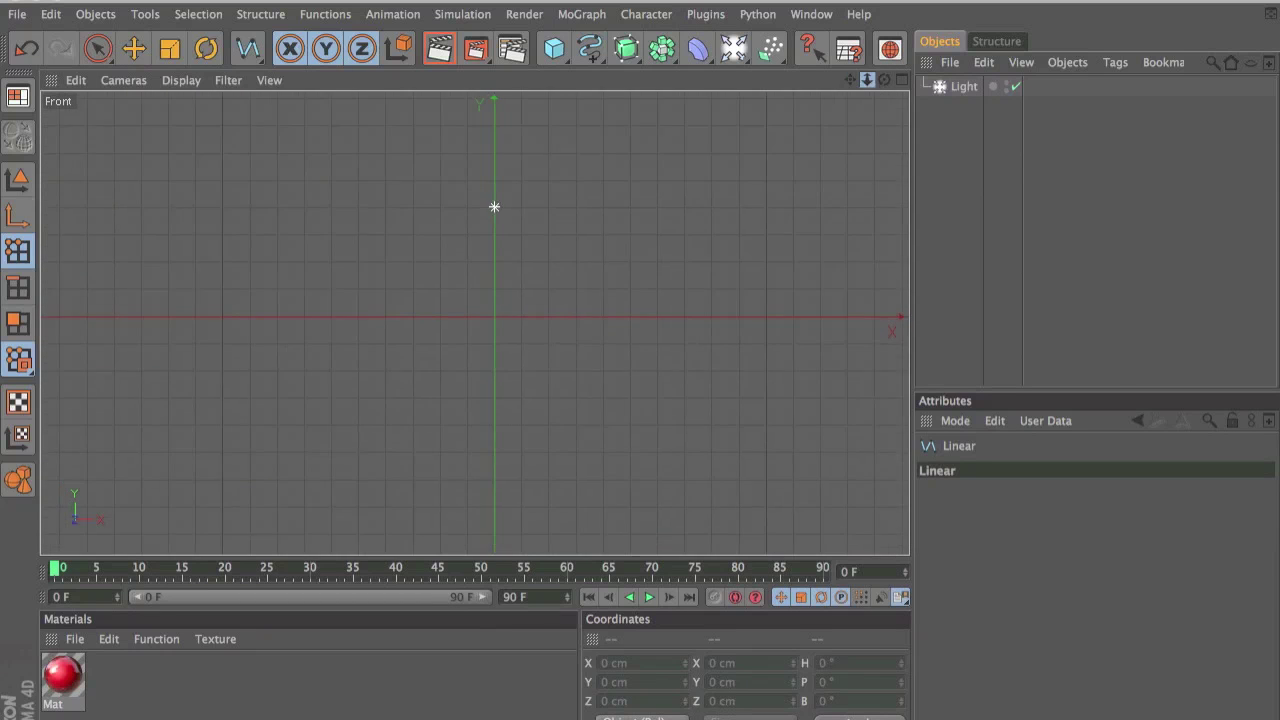
left_click_drag(850, 80, 847, 96)
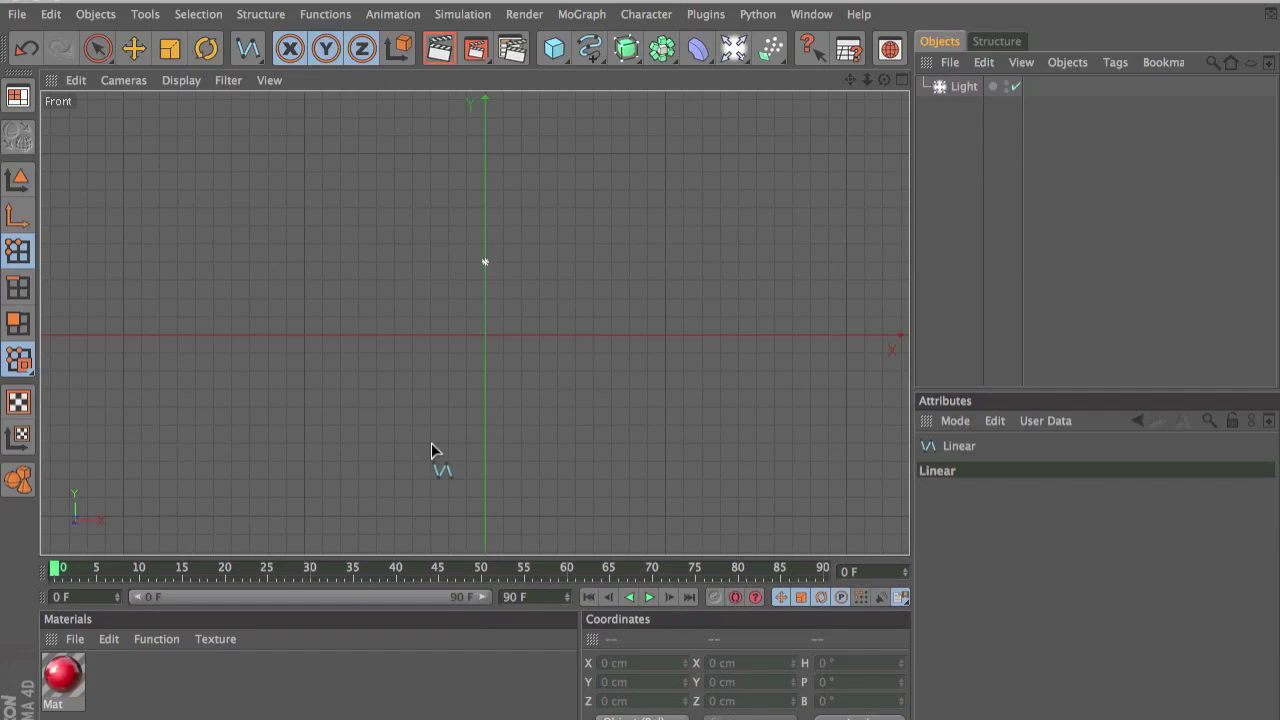
left_click_drag(625, 48, 686, 102)
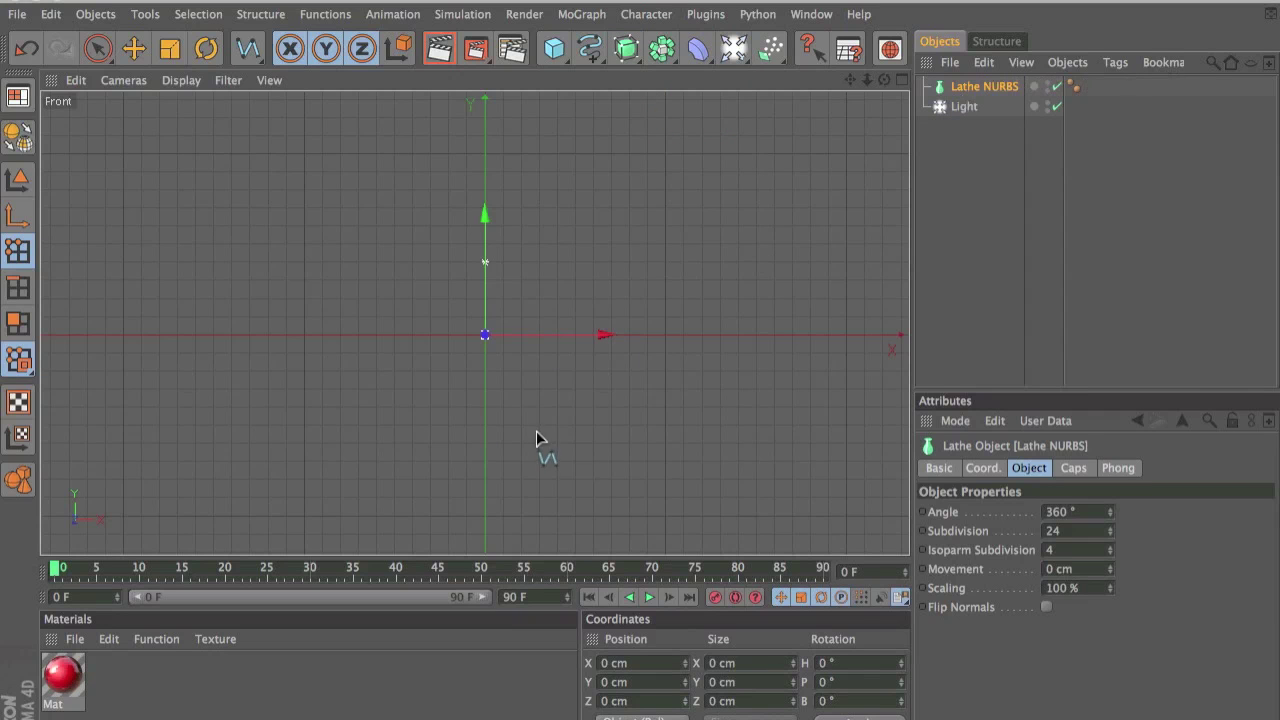
left_click(415, 468)
Outline the vase profile point by point, close it at the start, and nest it under Lathe NURBS
left_click(590, 463)
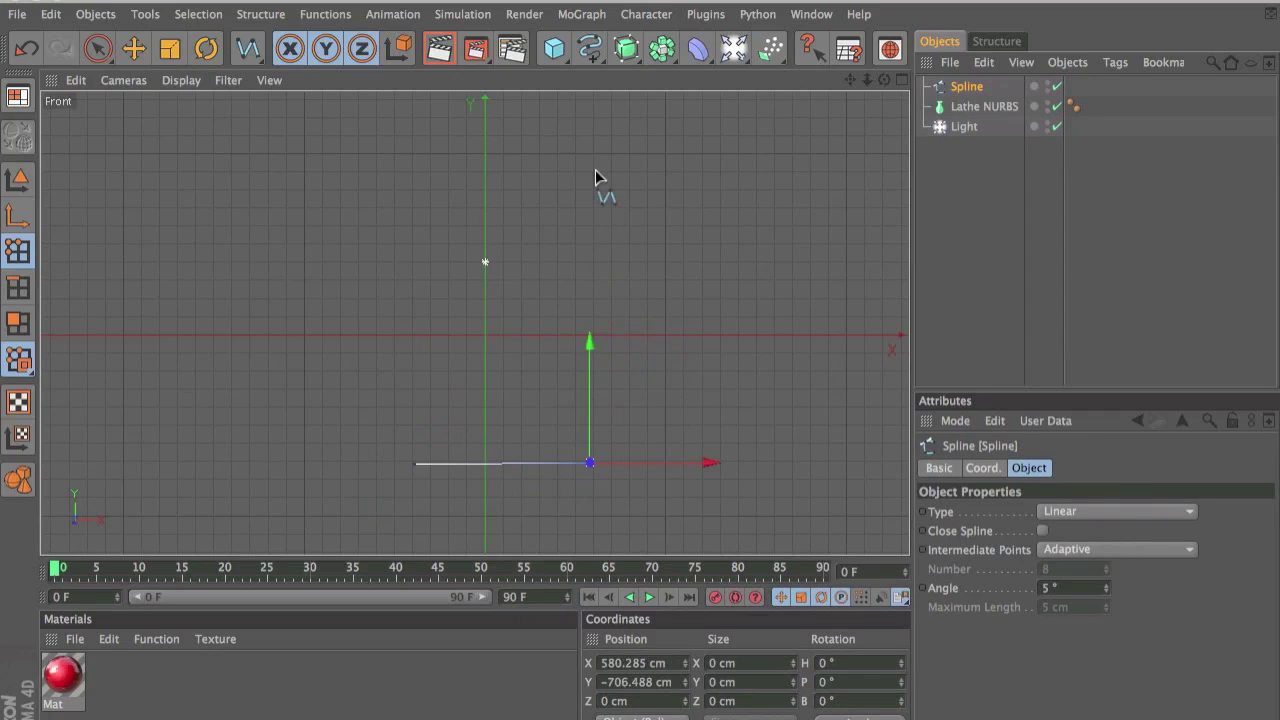
left_click(683, 252)
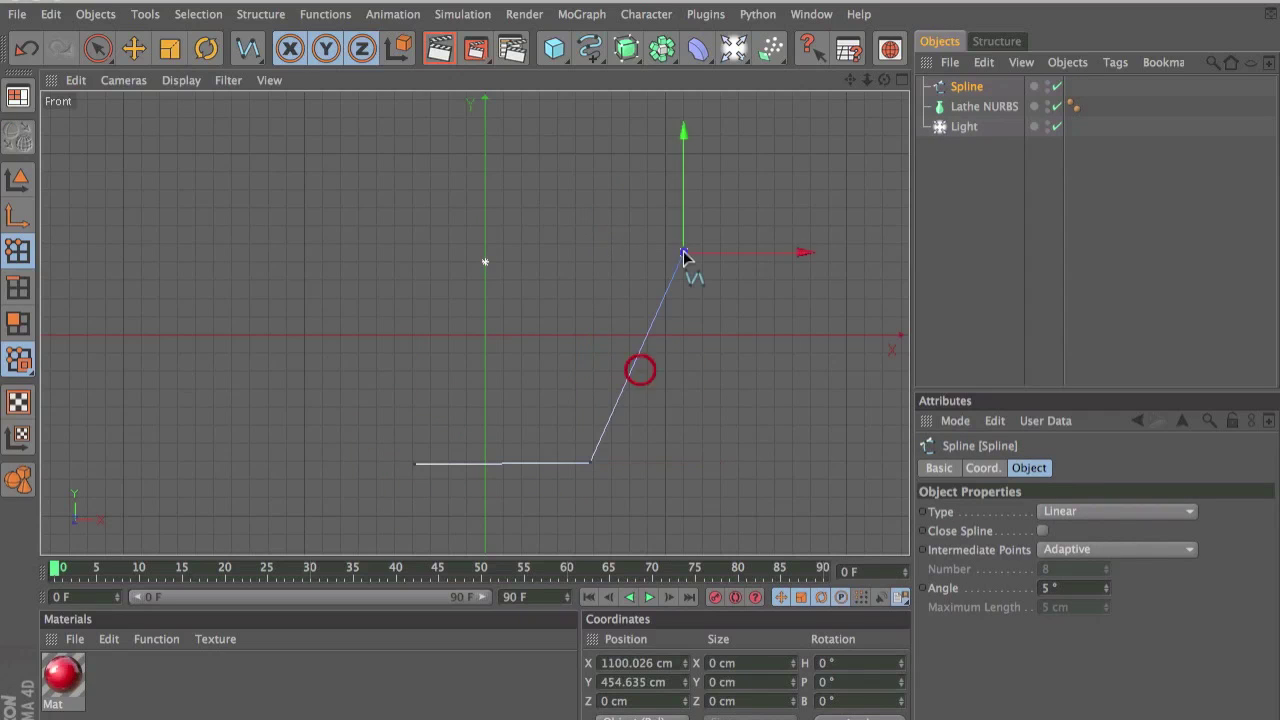
left_click(628, 213)
left_click(603, 153)
left_click(443, 149)
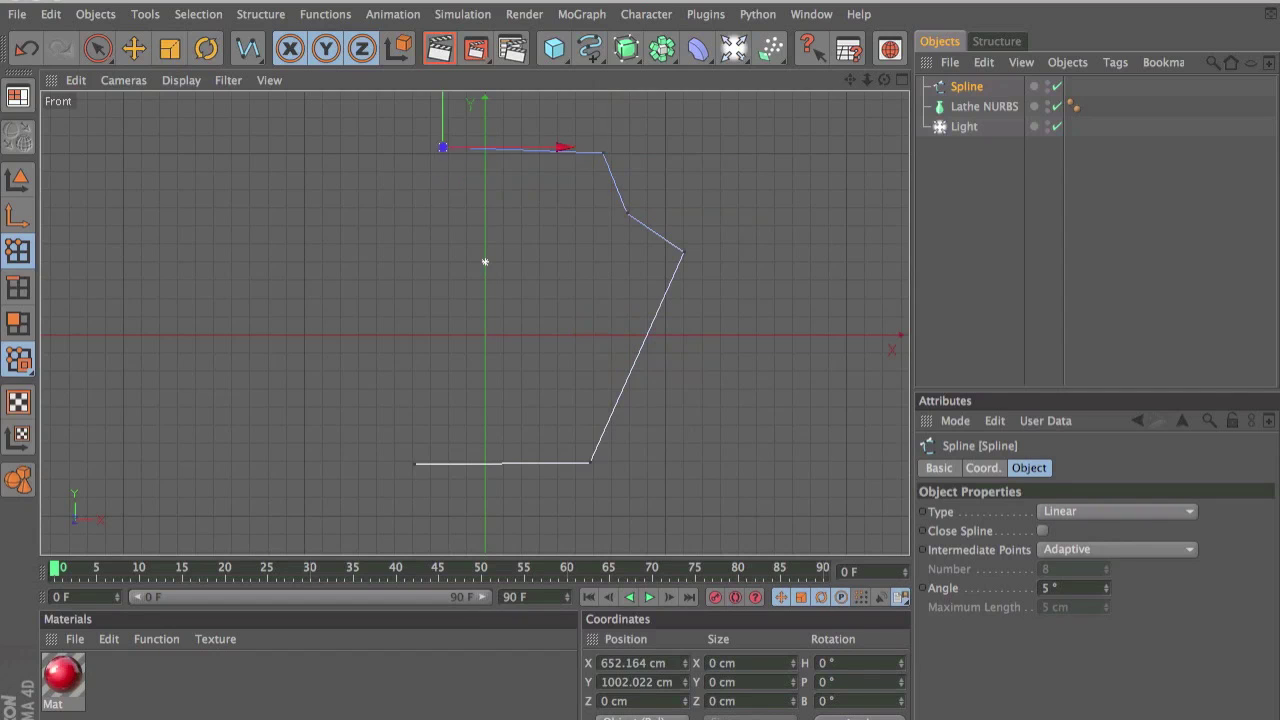
left_click(420, 208)
left_click(378, 229)
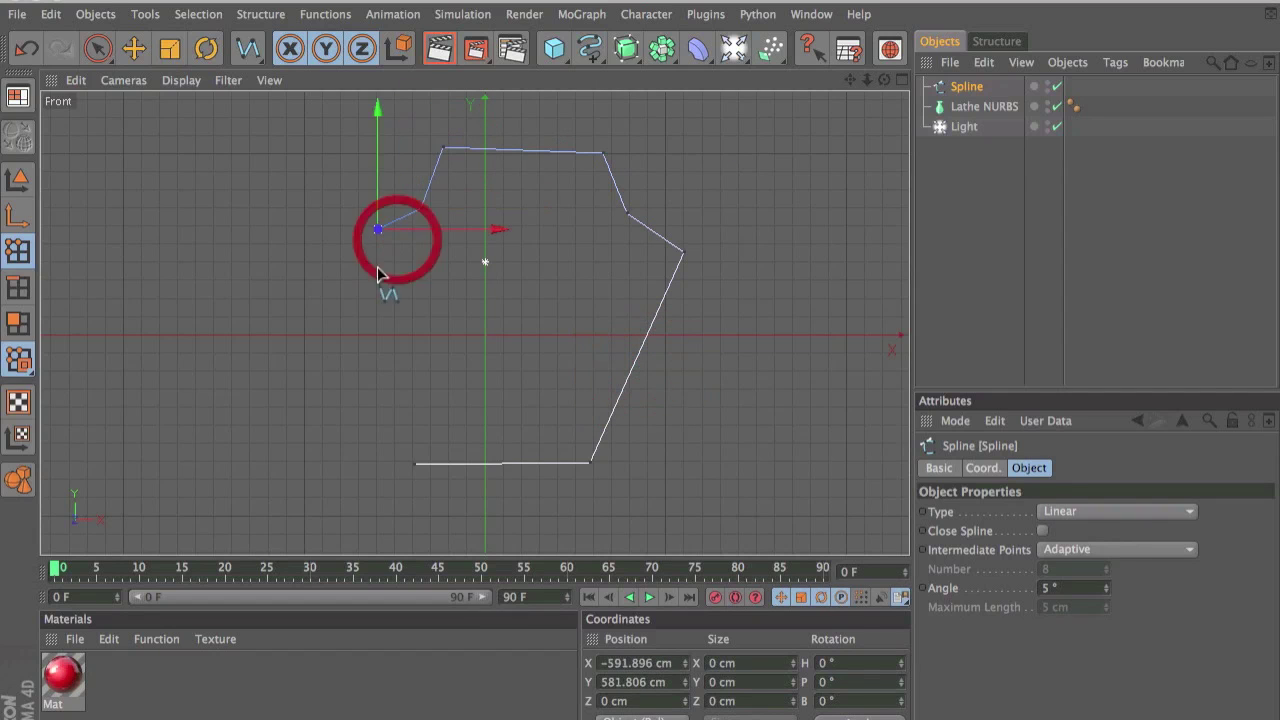
left_click(414, 464)
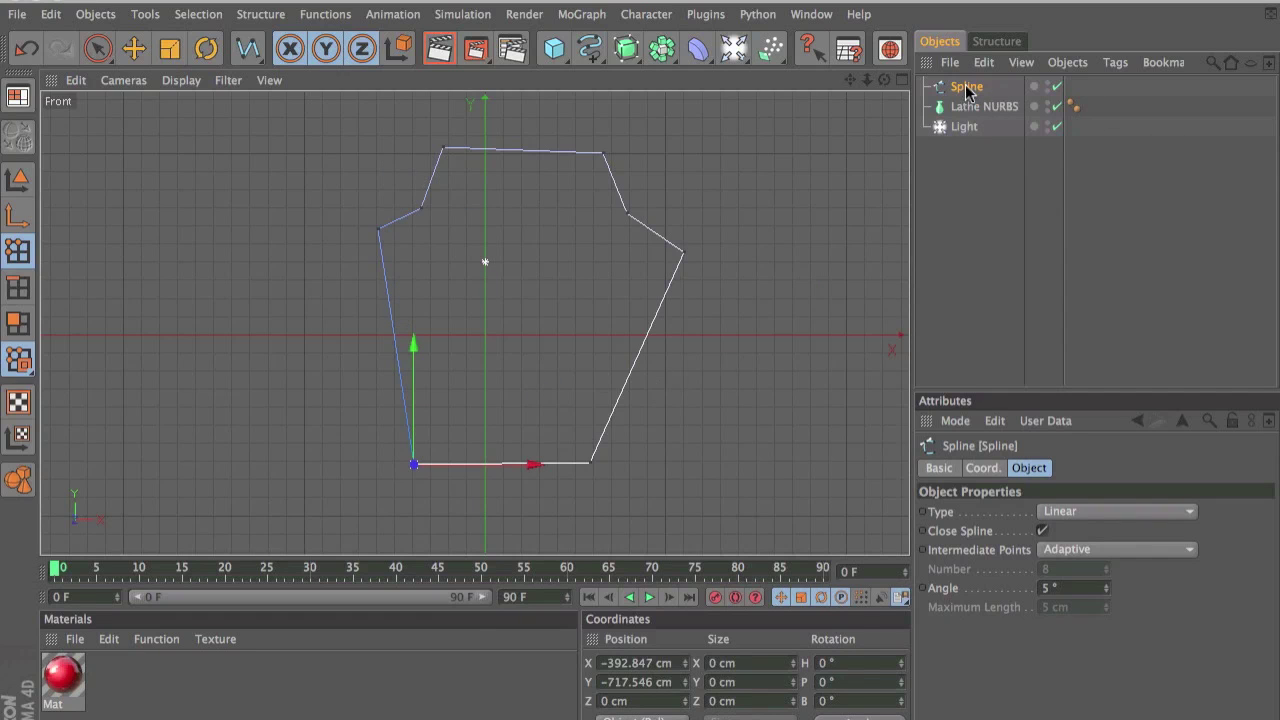
left_click_drag(966, 87, 970, 108)
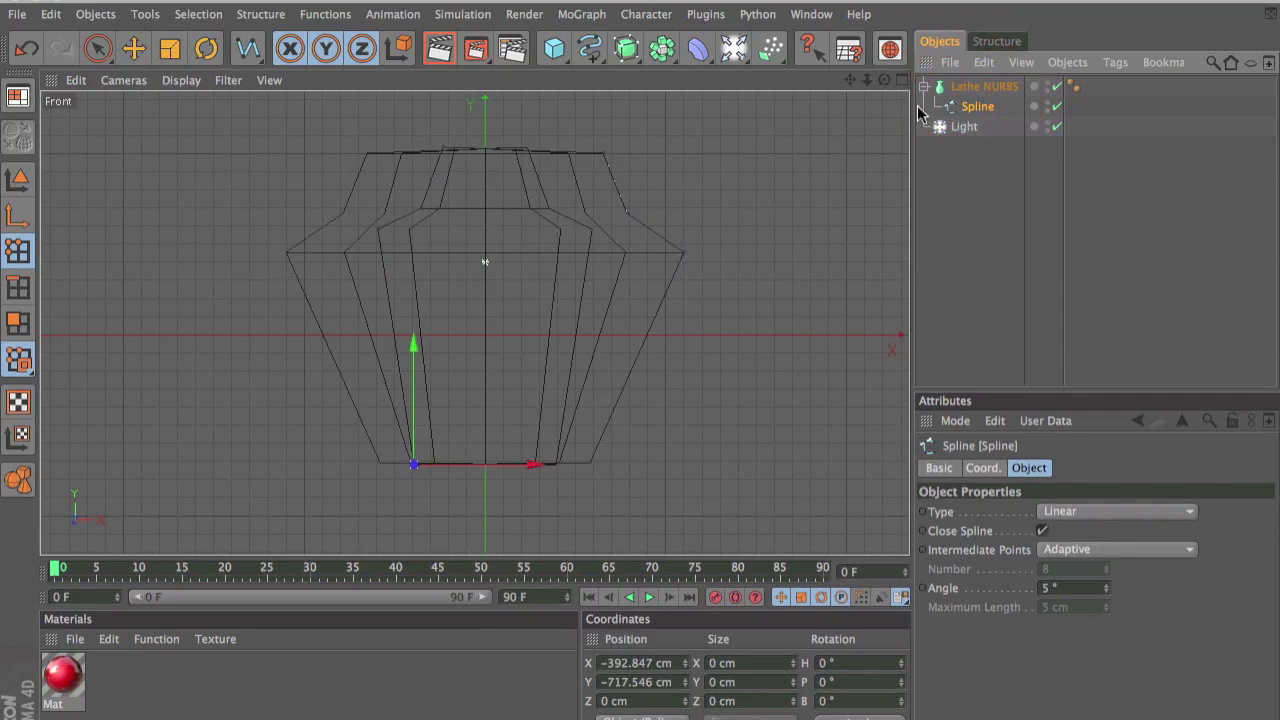
Maximize the Perspective view, frame the lathed vase with H, and orbit to view it from above
left_click(884, 79)
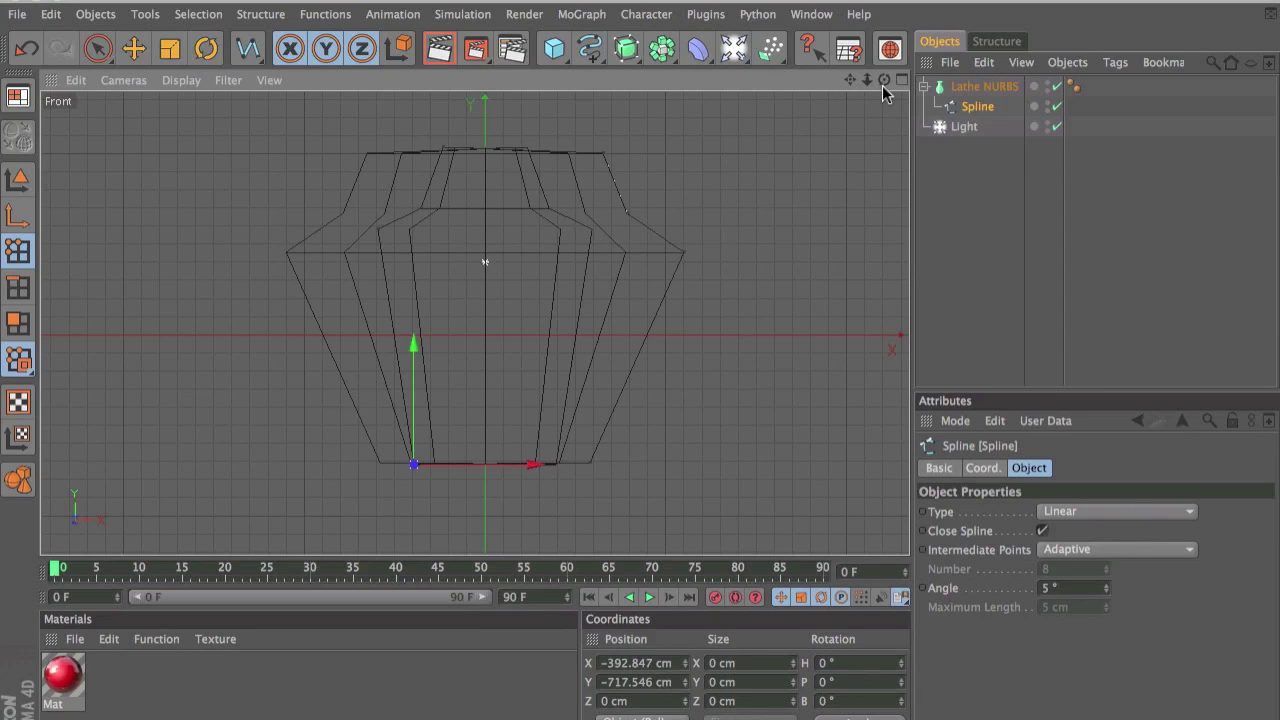
left_click(902, 79)
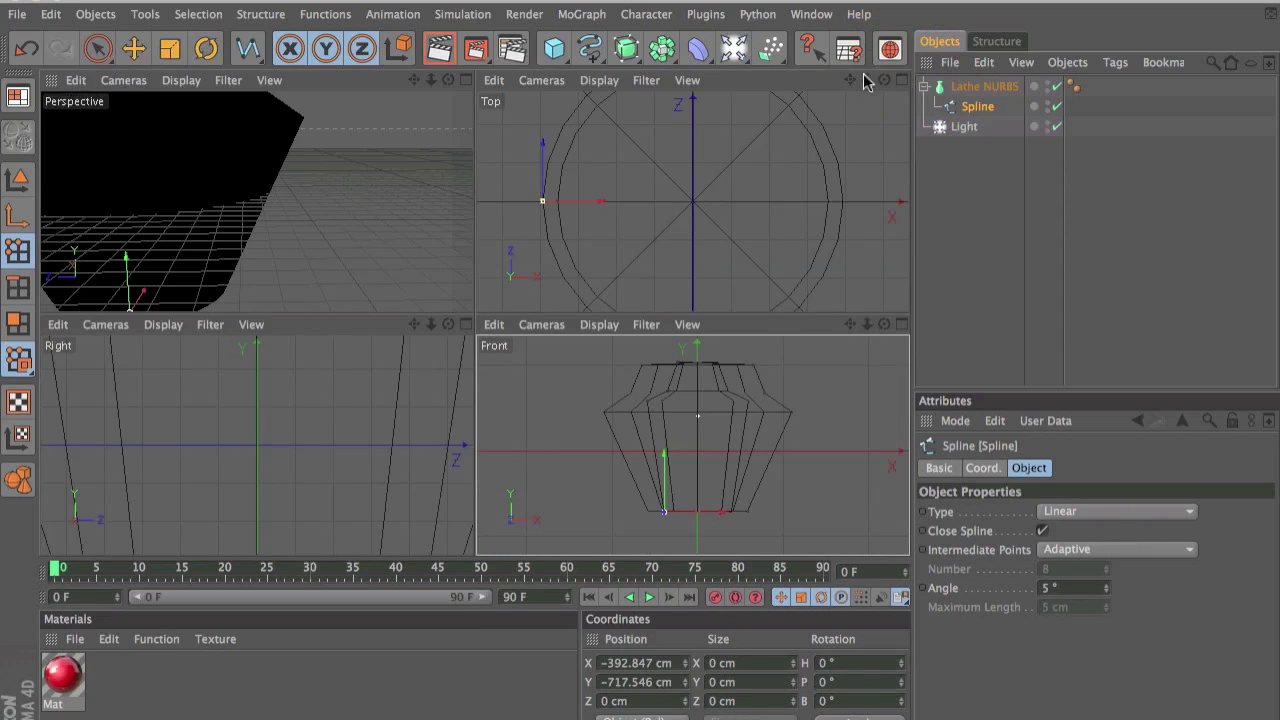
left_click(466, 79)
key("h")
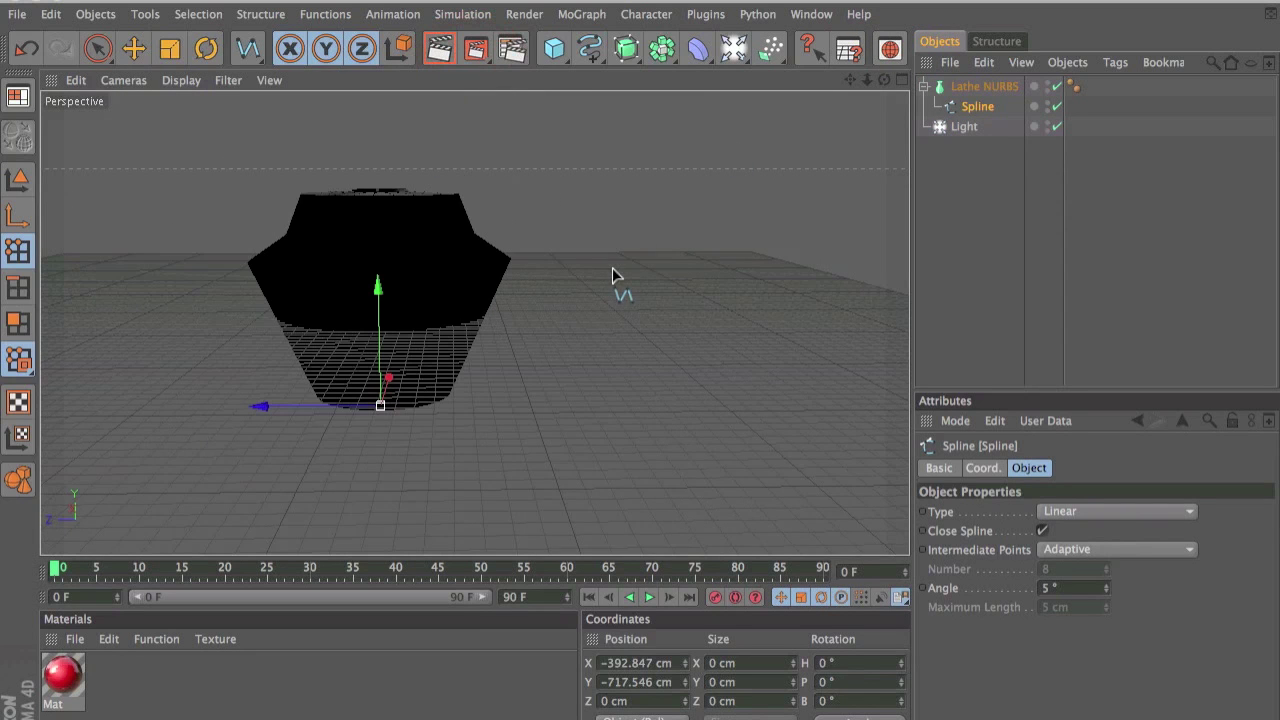
left_click_drag(884, 79, 850, 110)
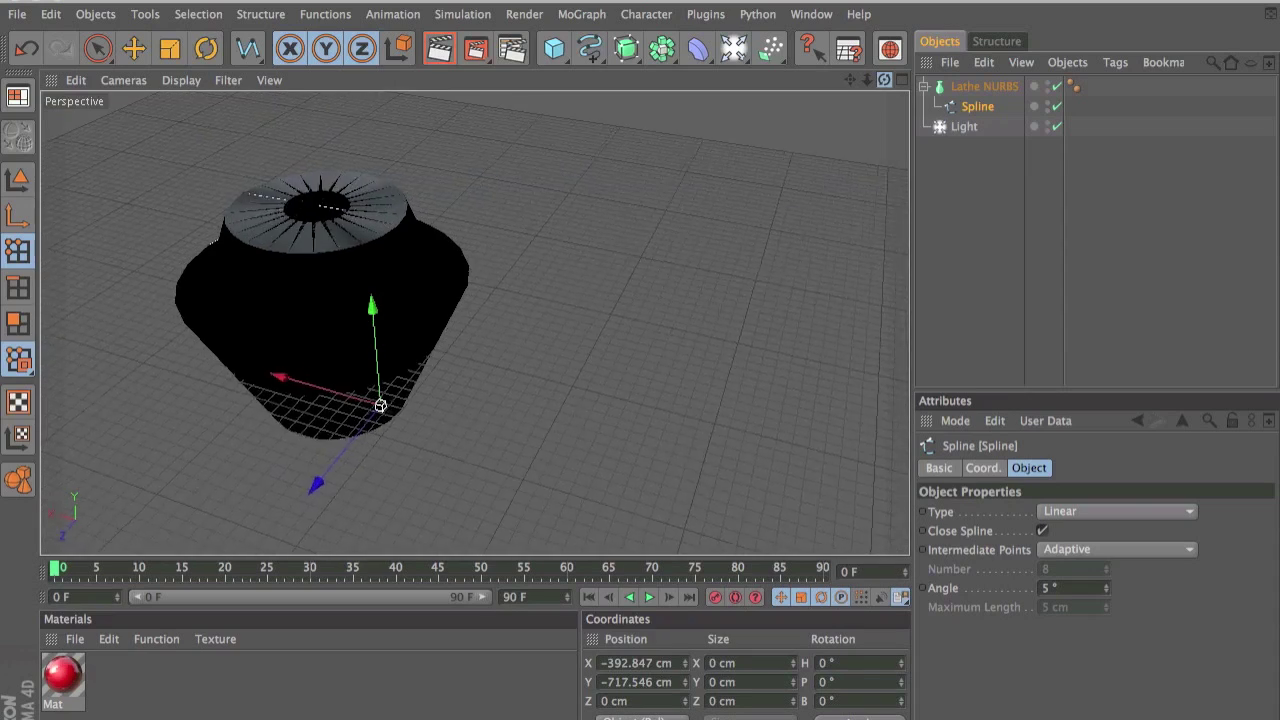
mouse_move(850, 79)
left_mouse_down()
mouse_move(880, 85)
mouse_move(884, 45)
mouse_move(860, 110)
left_mouse_up()
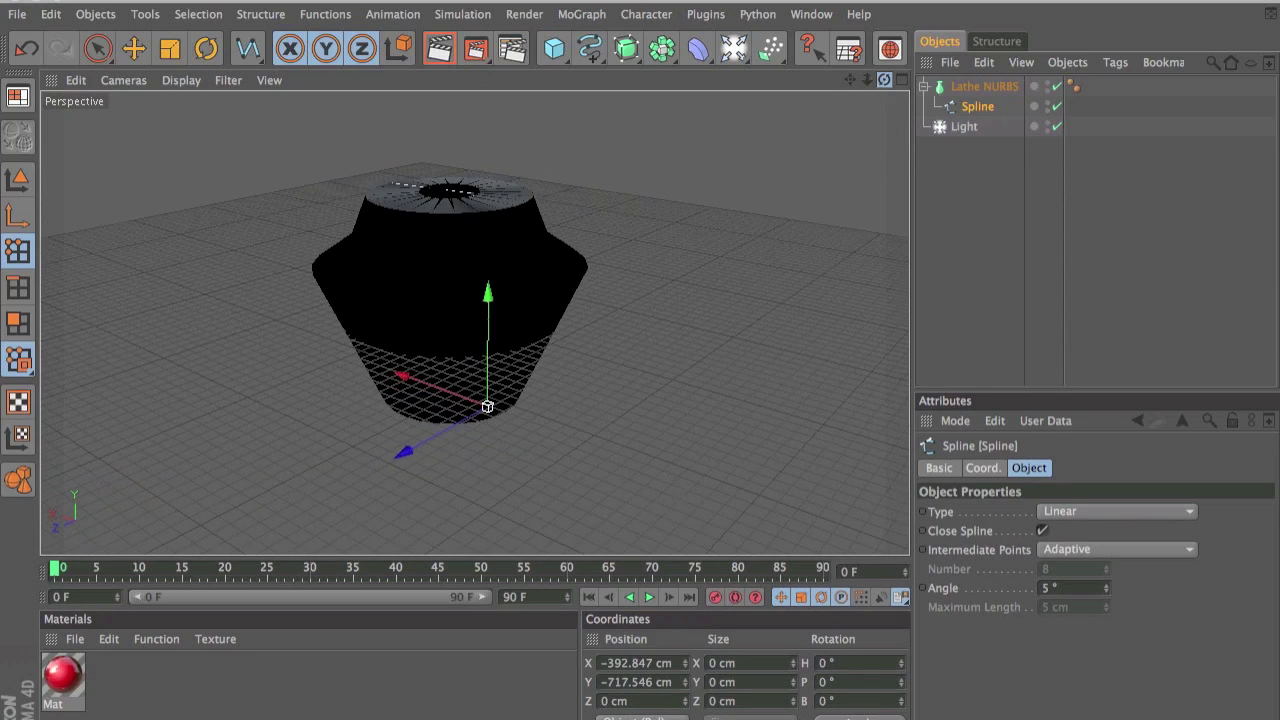
Render the vase, then select the Light, raise it higher, and render again
left_click(441, 50)
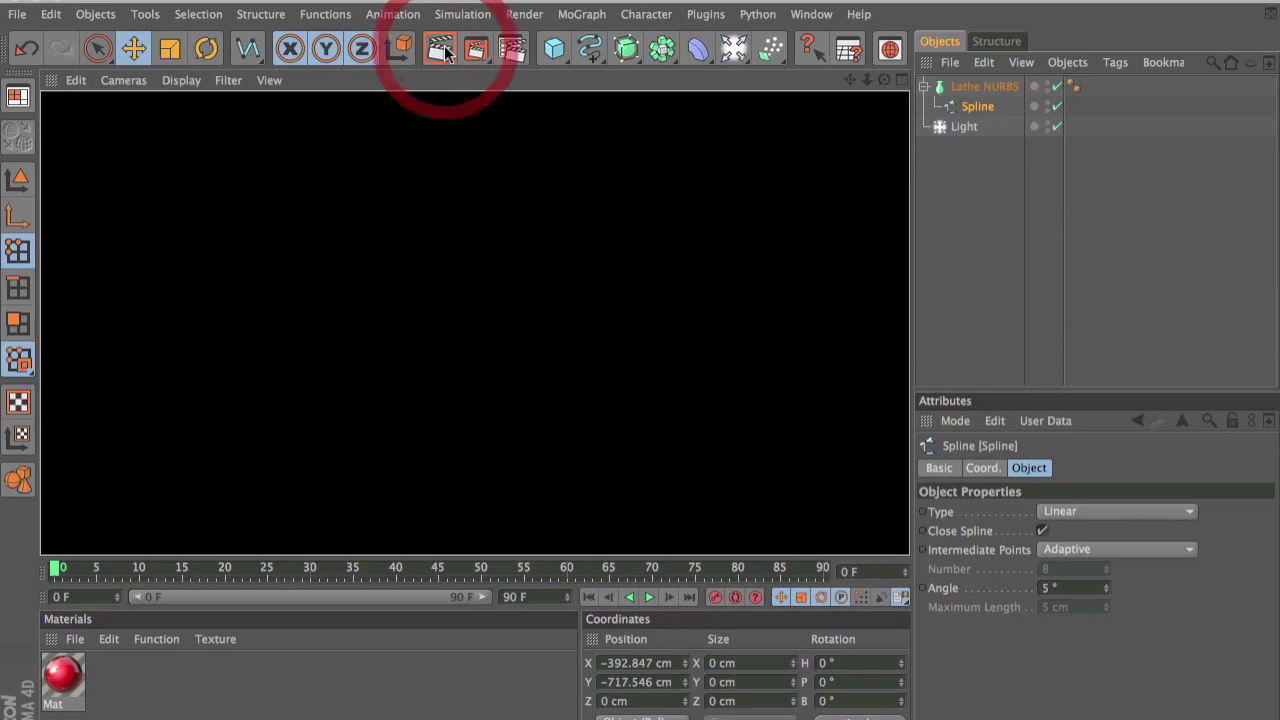
left_click(395, 708)
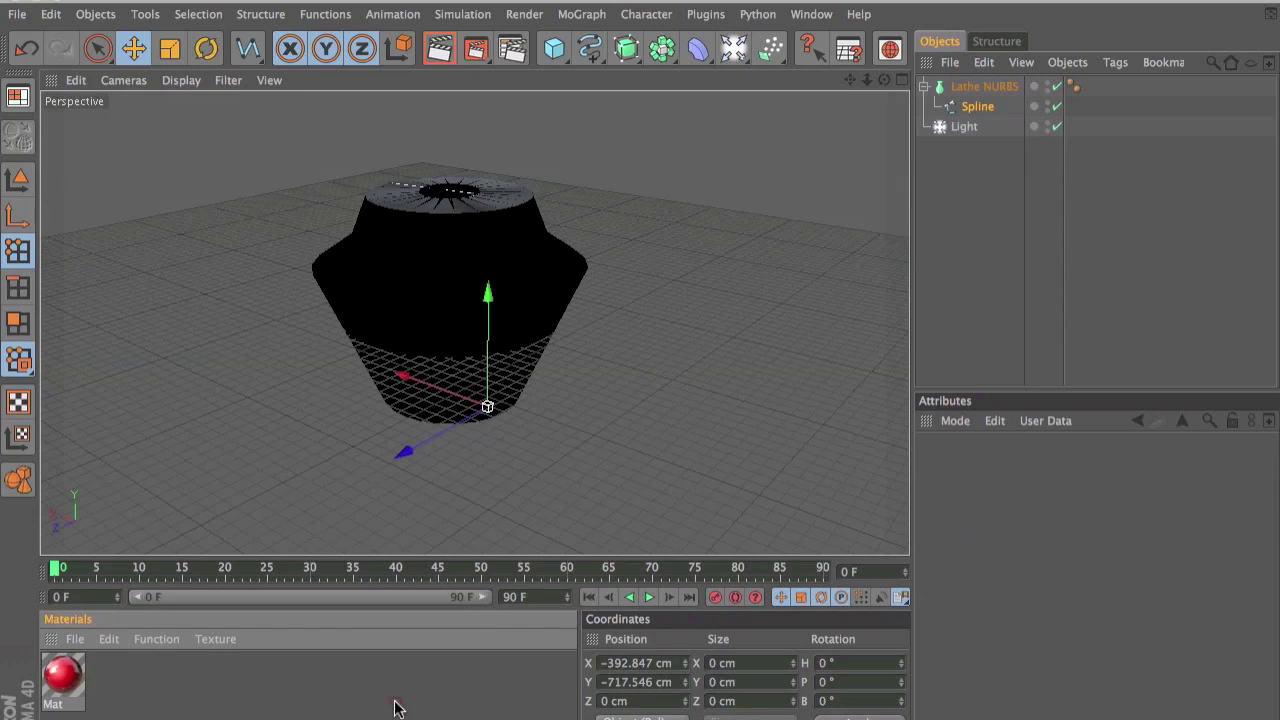
left_click(964, 126)
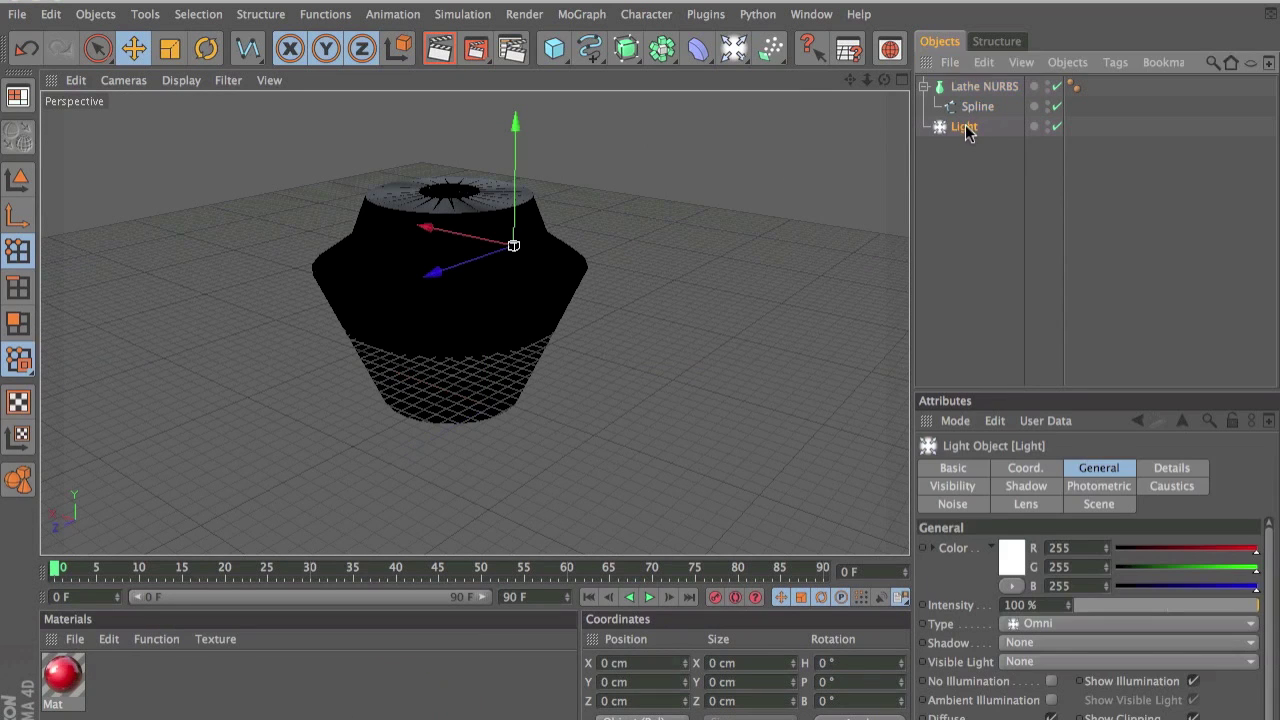
mouse_move(514, 200)
left_mouse_down()
mouse_move(514, 100)
mouse_move(462, 137)
mouse_move(320, 160)
left_mouse_up()
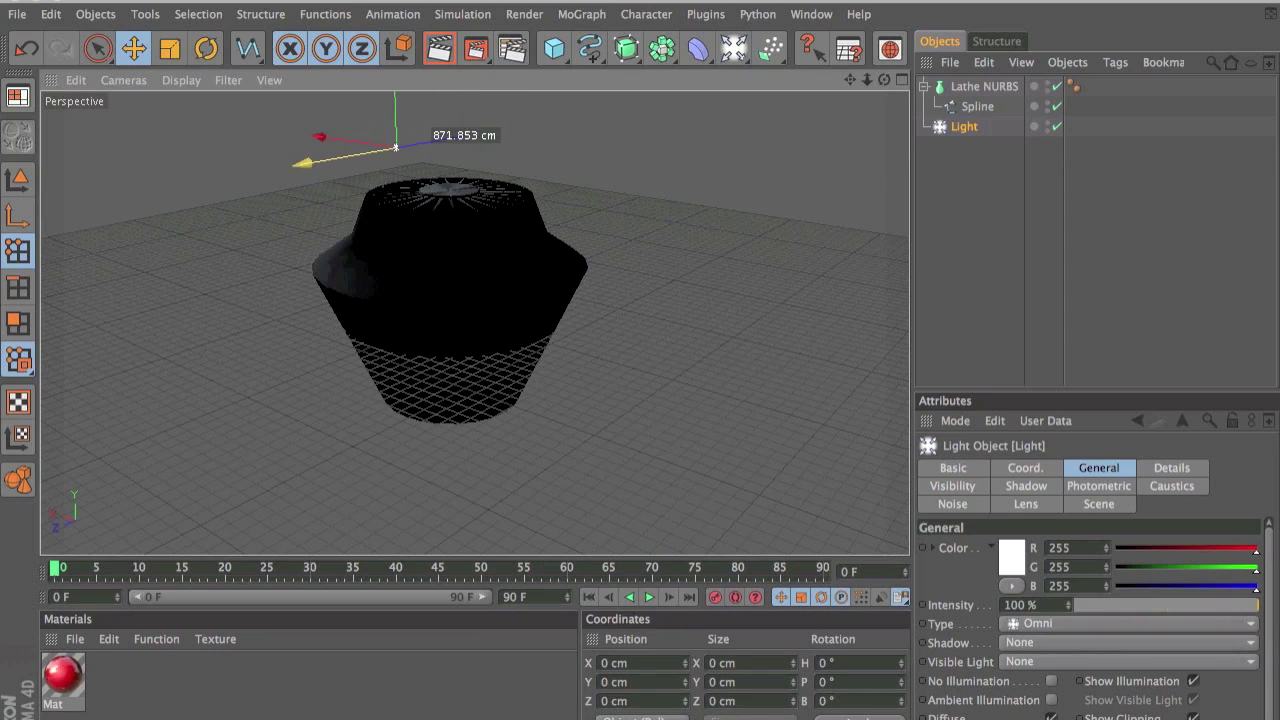
left_click(440, 50)
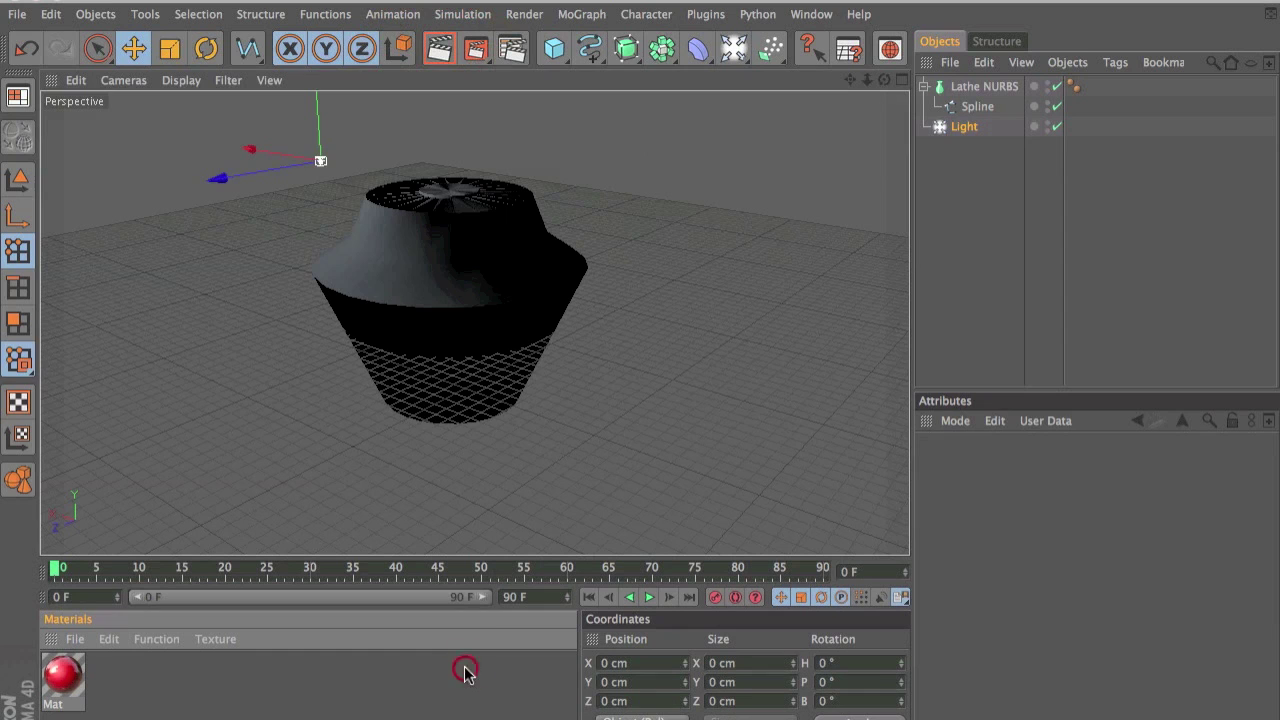
left_click(463, 676)
Move the light low to the vase's front left, re-render, and dolly the camera closer
left_click_drag(322, 137, 322, 315)
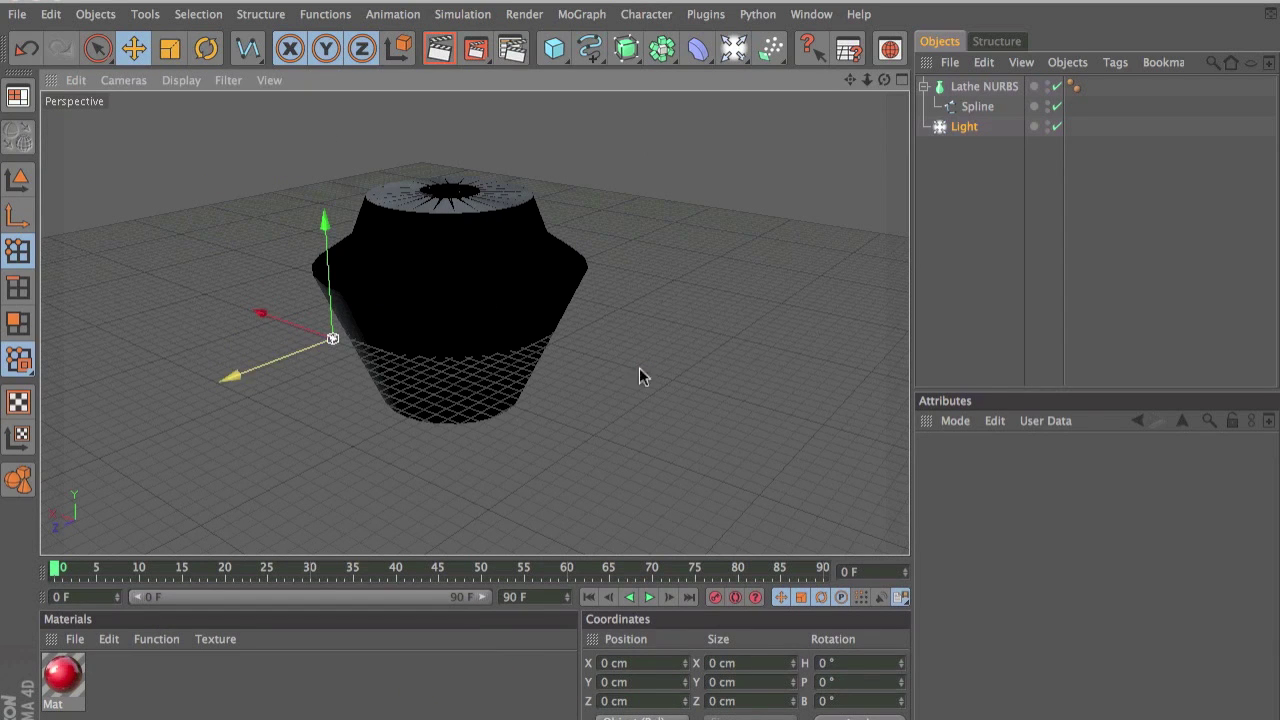
left_click_drag(436, 290, 300, 340)
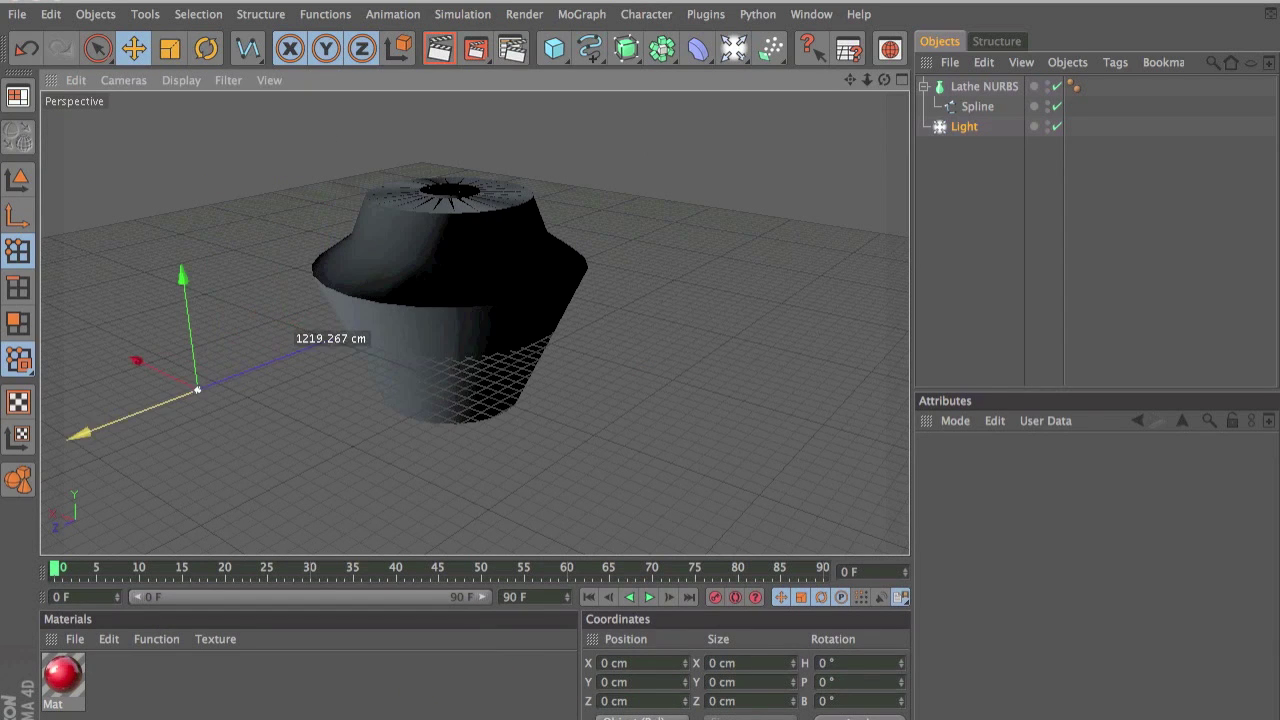
left_click(436, 46)
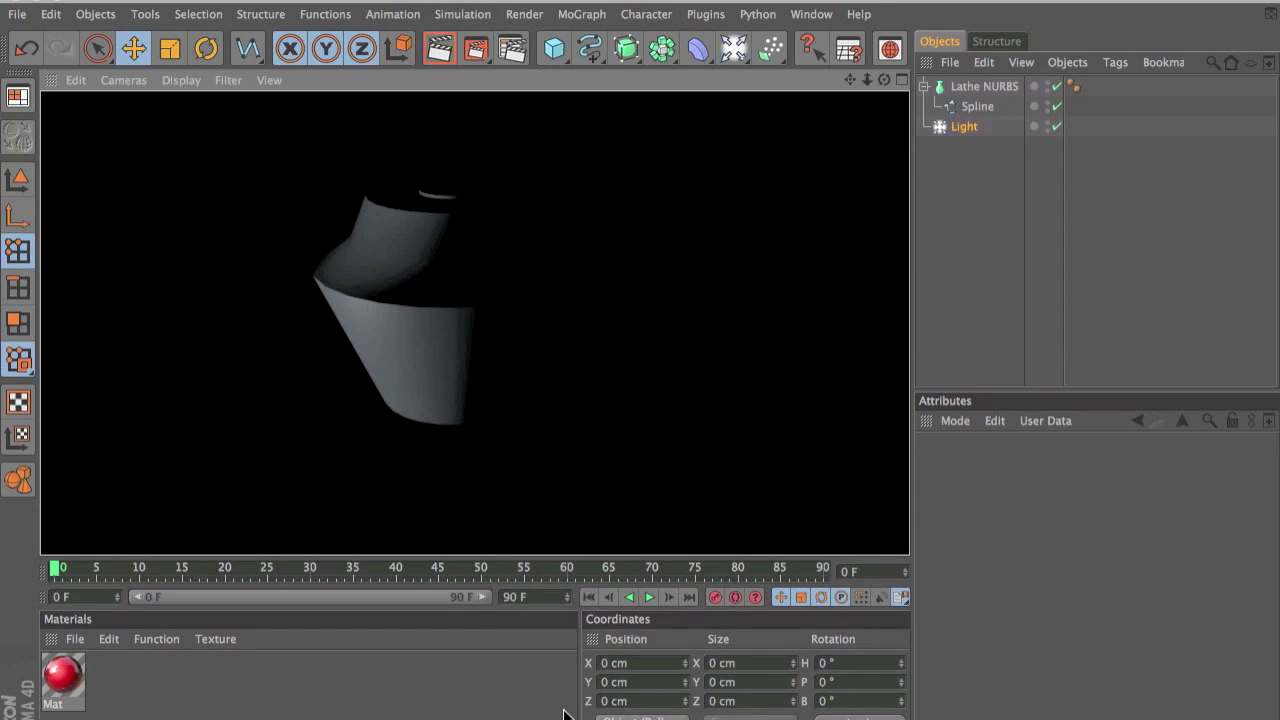
left_click(438, 680)
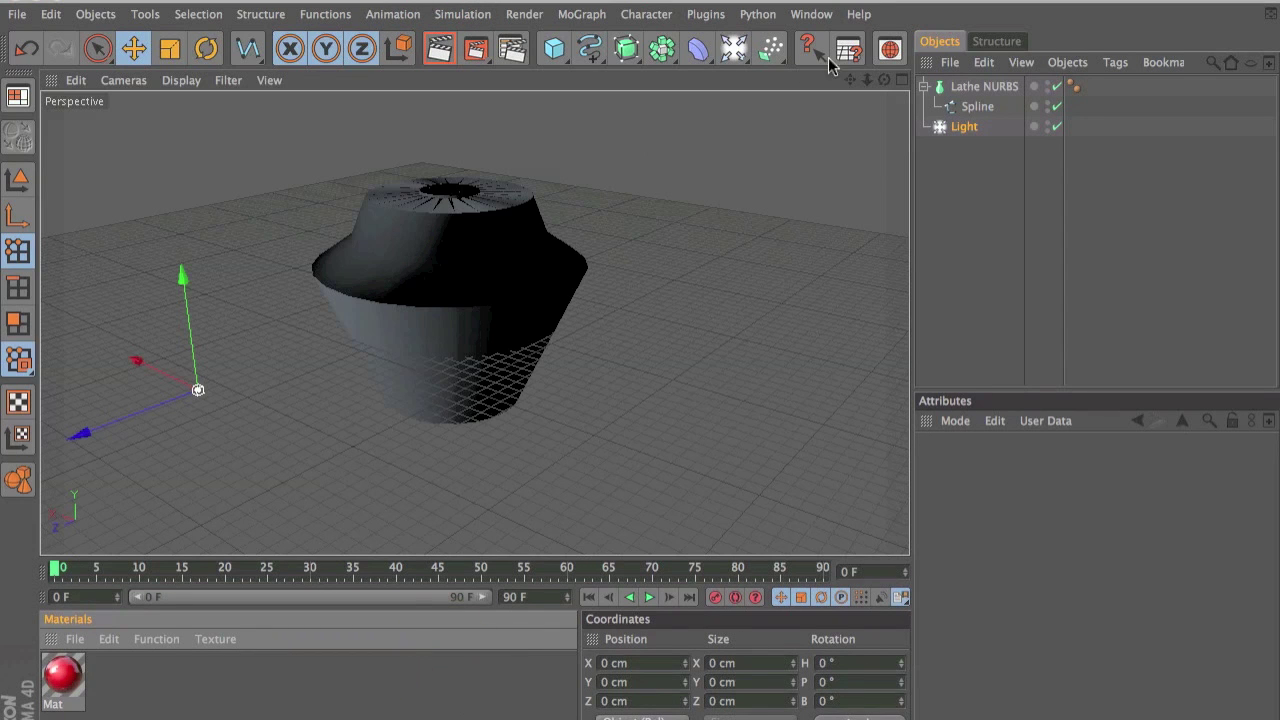
left_click_drag(884, 81, 829, 88)
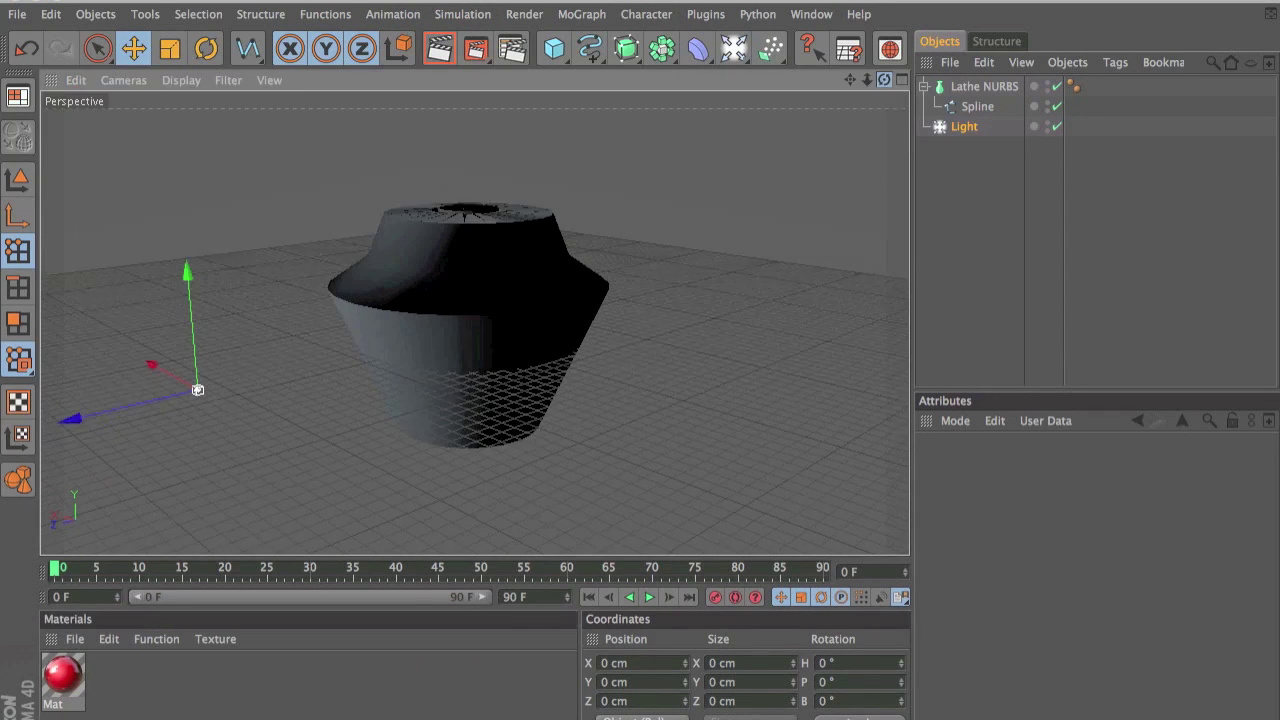
left_click(584, 51)
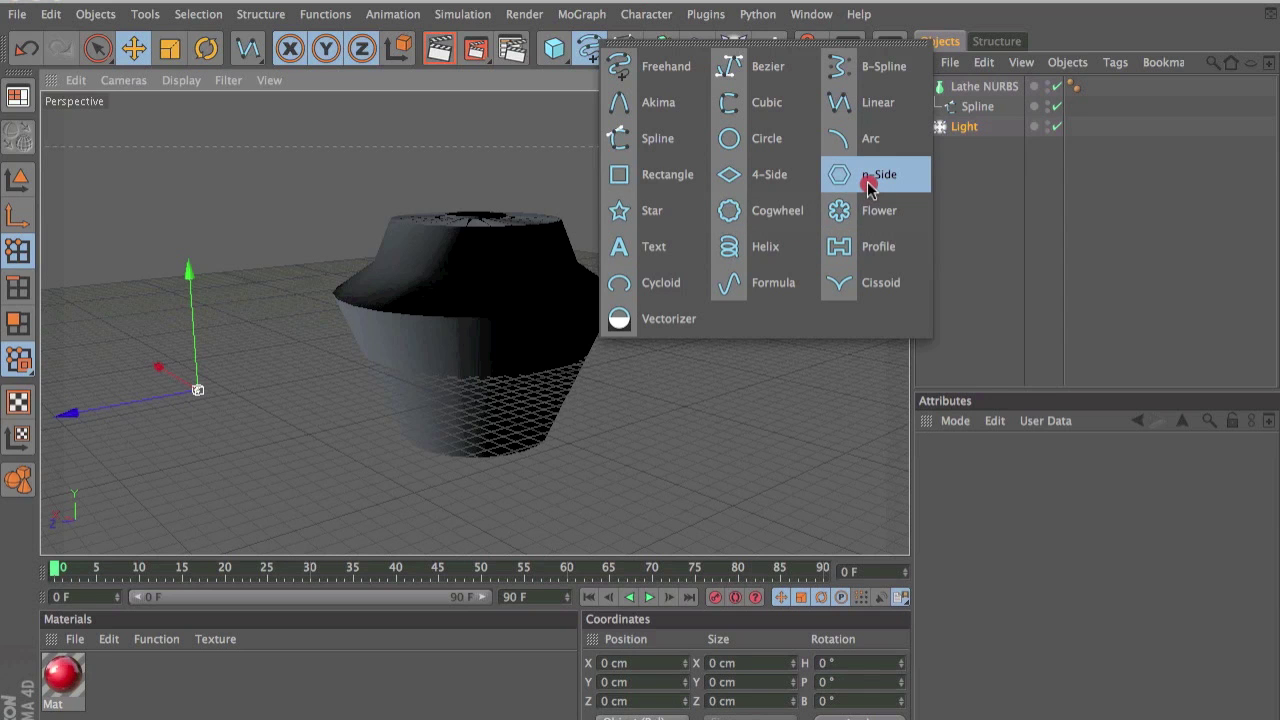
Close the spline shapes list without adding a shape
left_click_drag(868, 185, 989, 251)
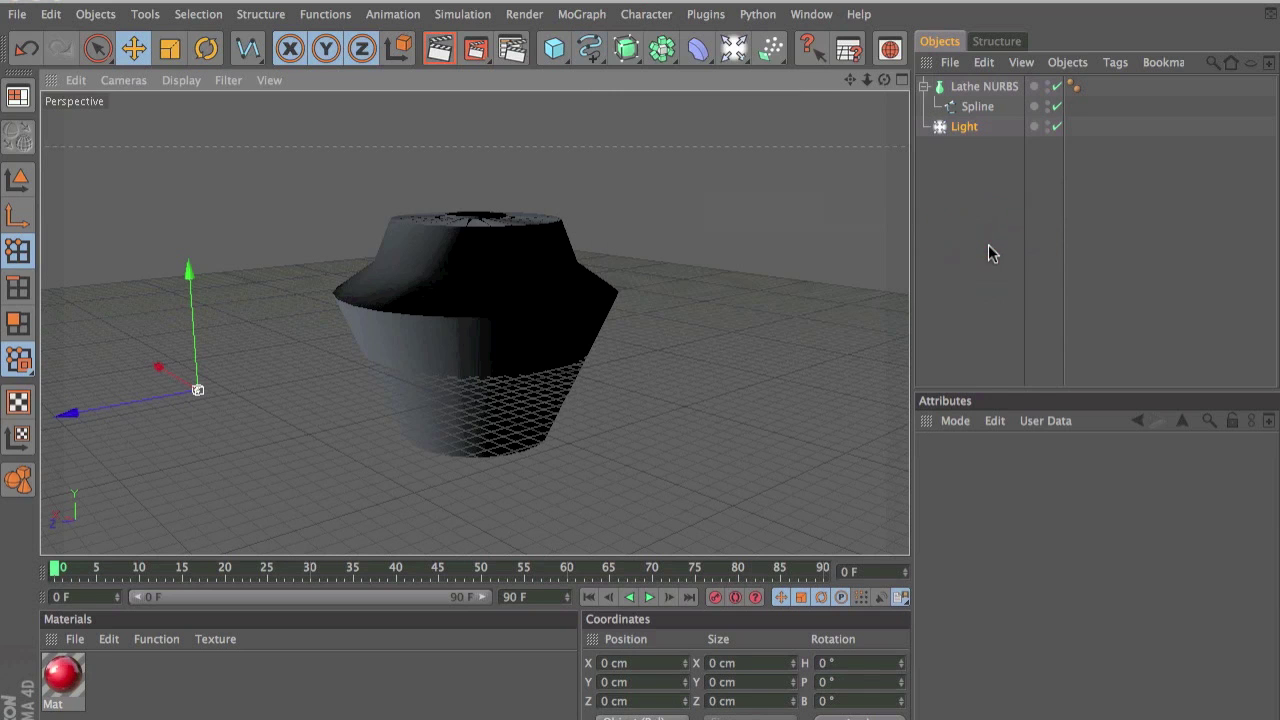